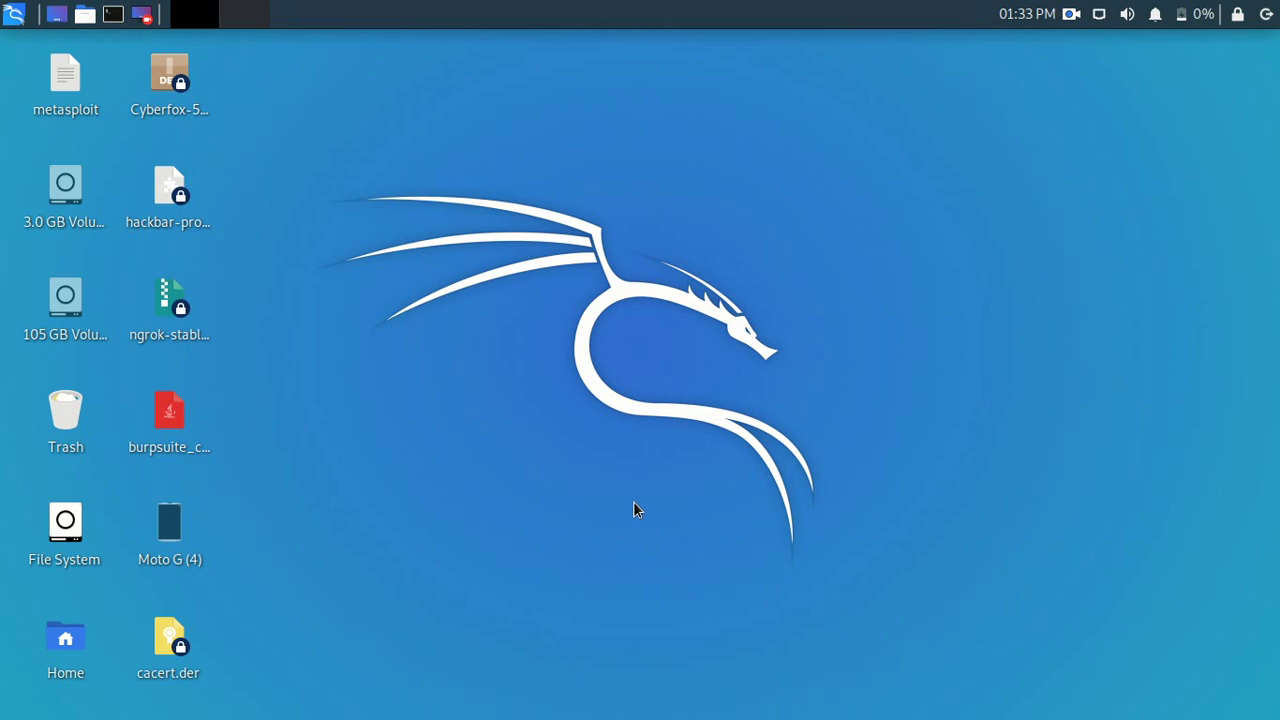
Open the web browser and go to the My No-IP Hostnames page at my.noip.com
click(13, 13)
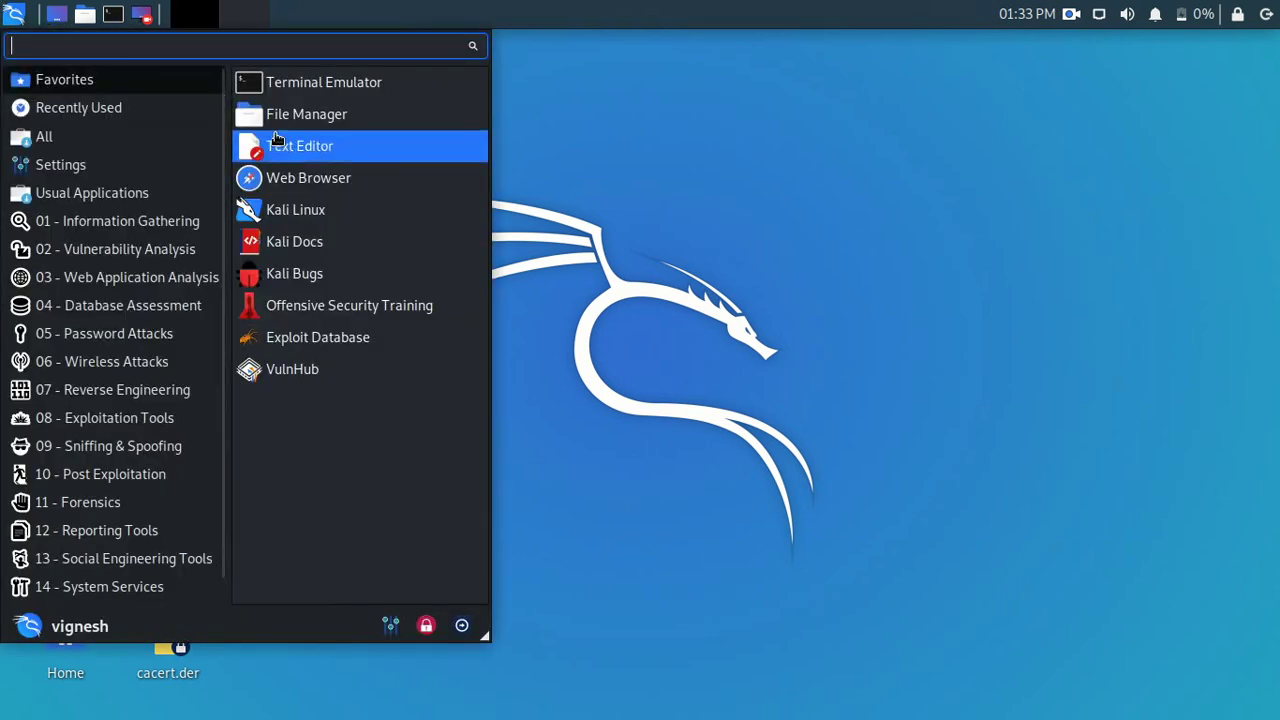
click(308, 183)
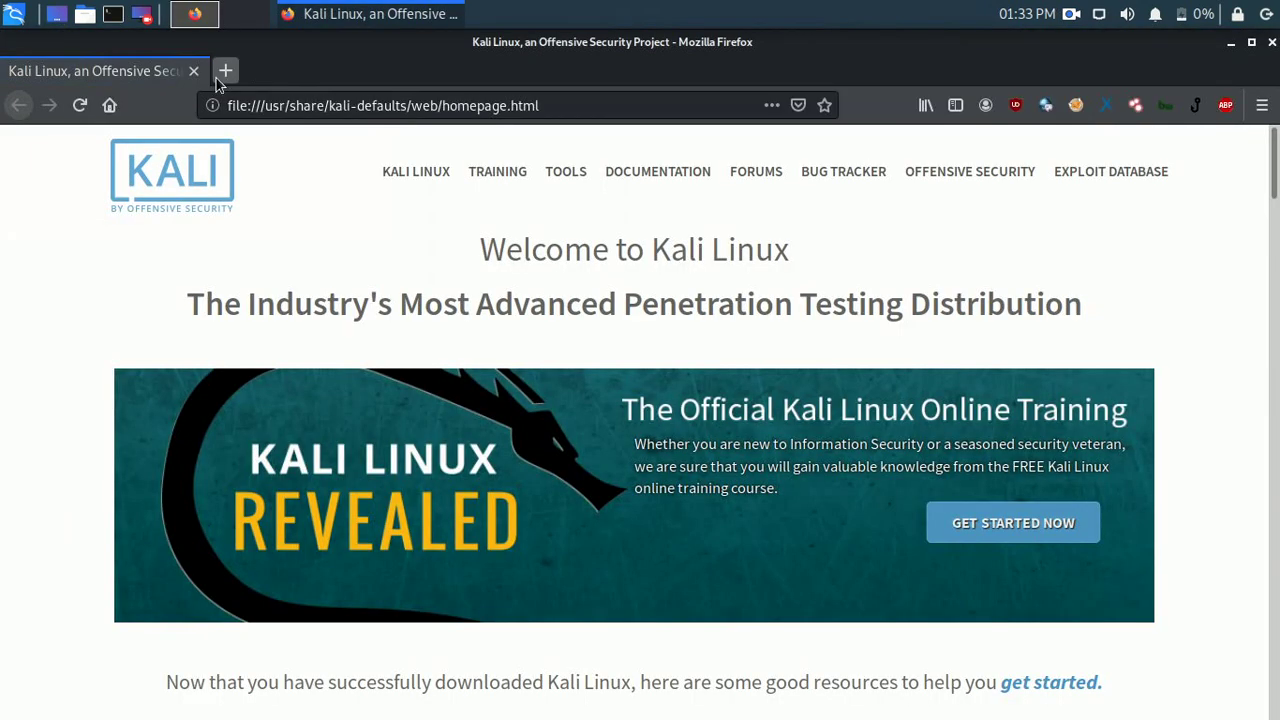
click(218, 78)
click(194, 70)
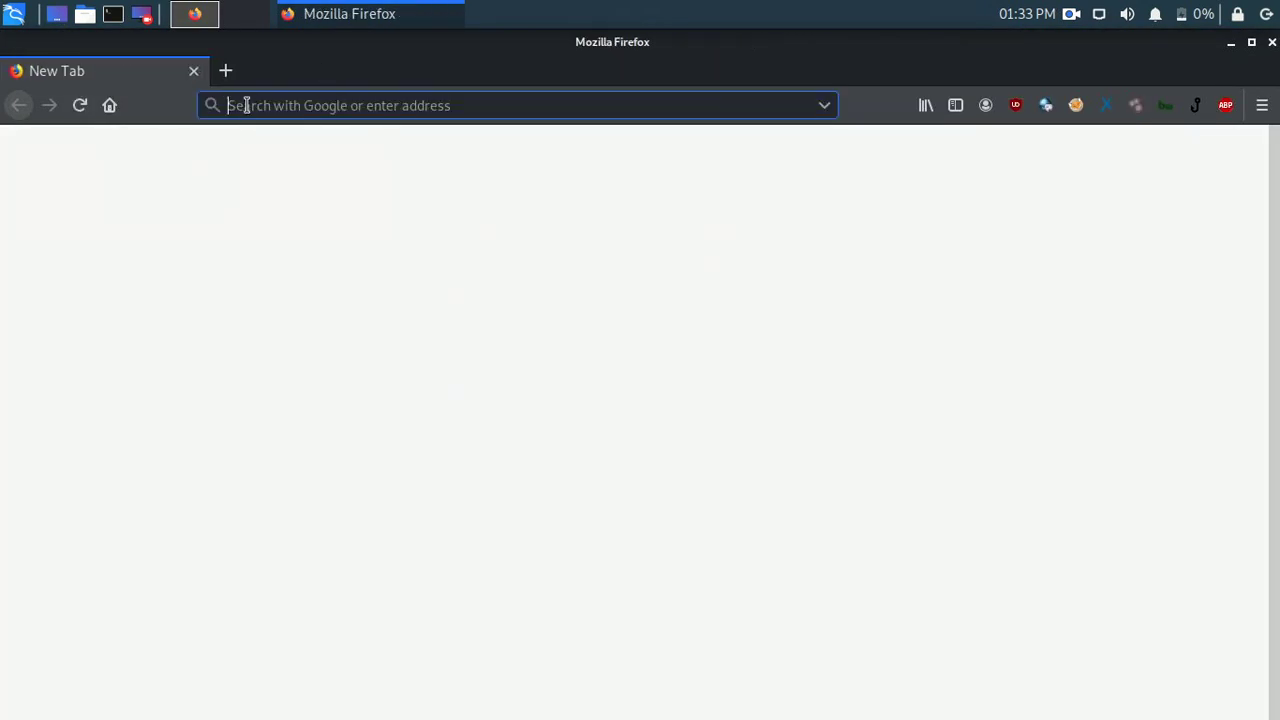
text(nofile.org/)
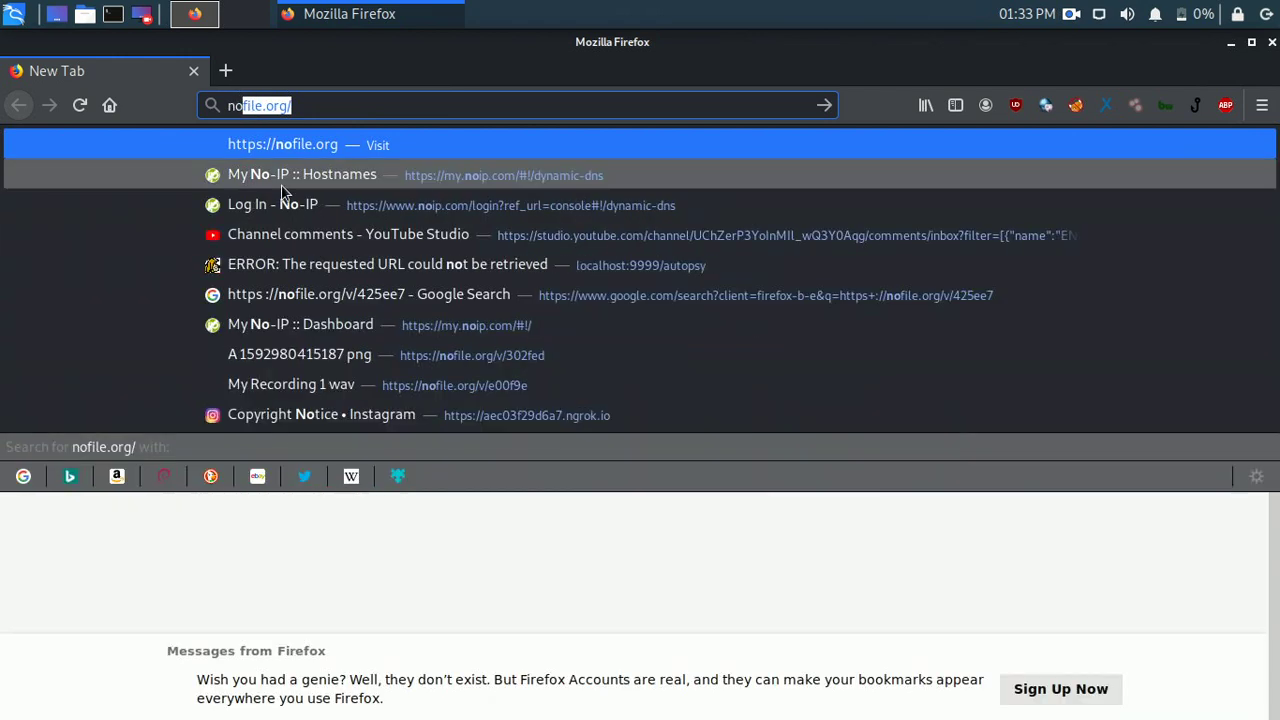
click(281, 184)
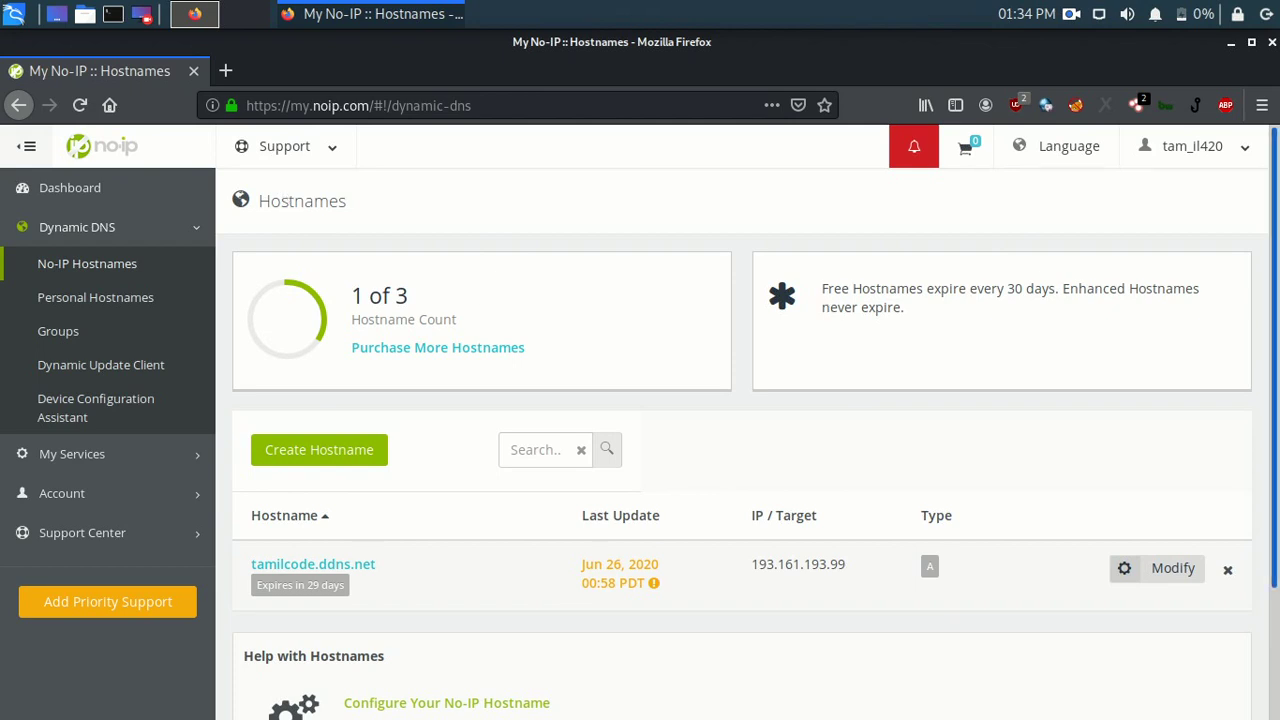
Examine the form for creating a No-IP hostname and leave it without adding one
scroll(1131, 346, down, 1)
scroll(1054, 400, down, 2)
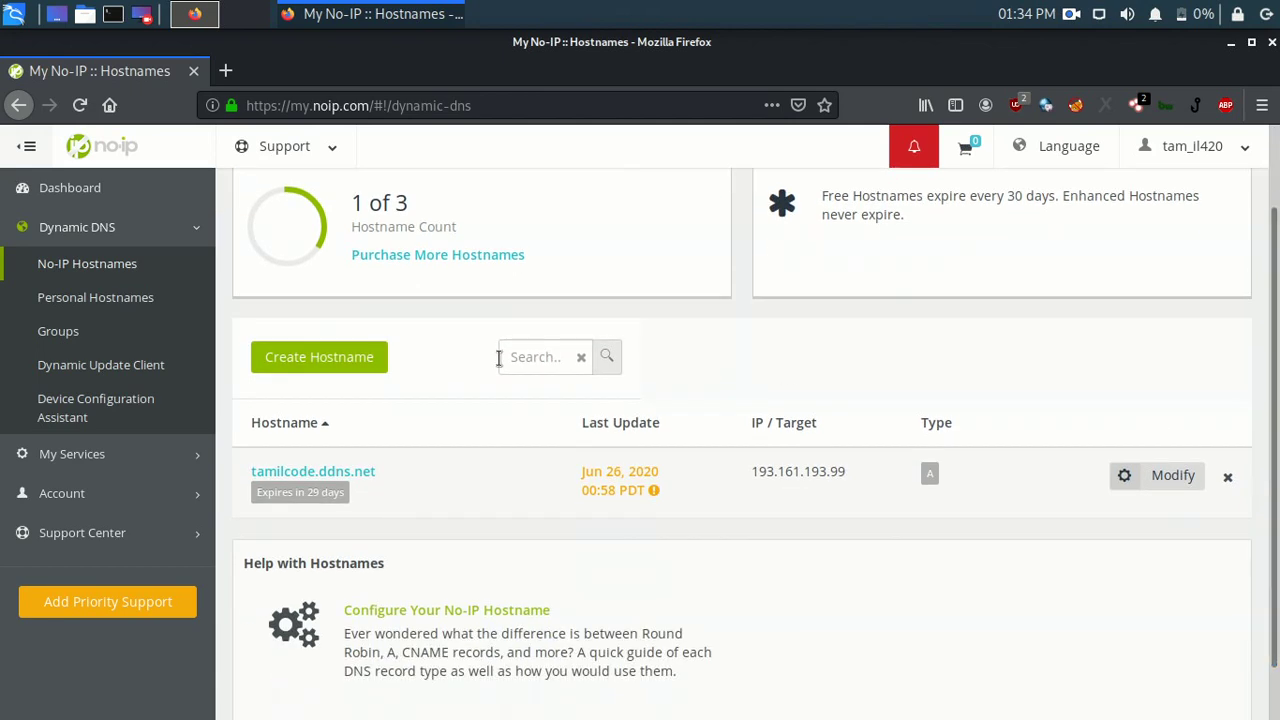
click(374, 356)
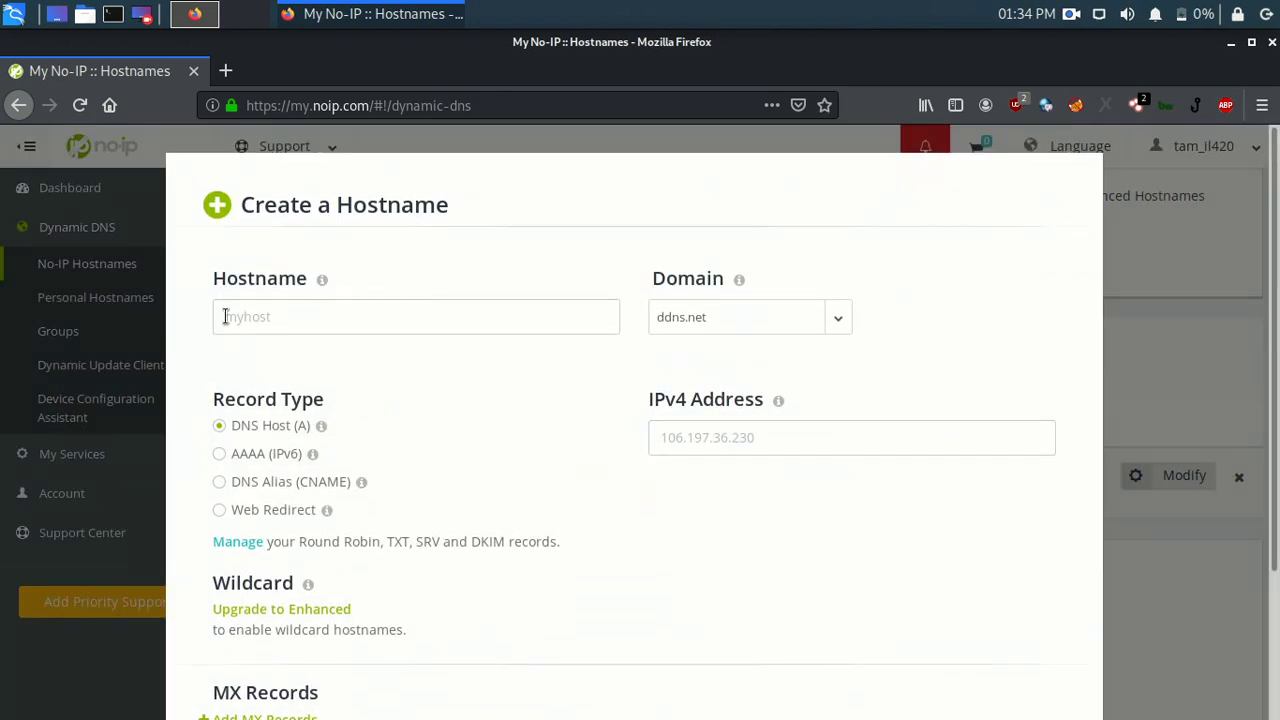
click(1245, 482)
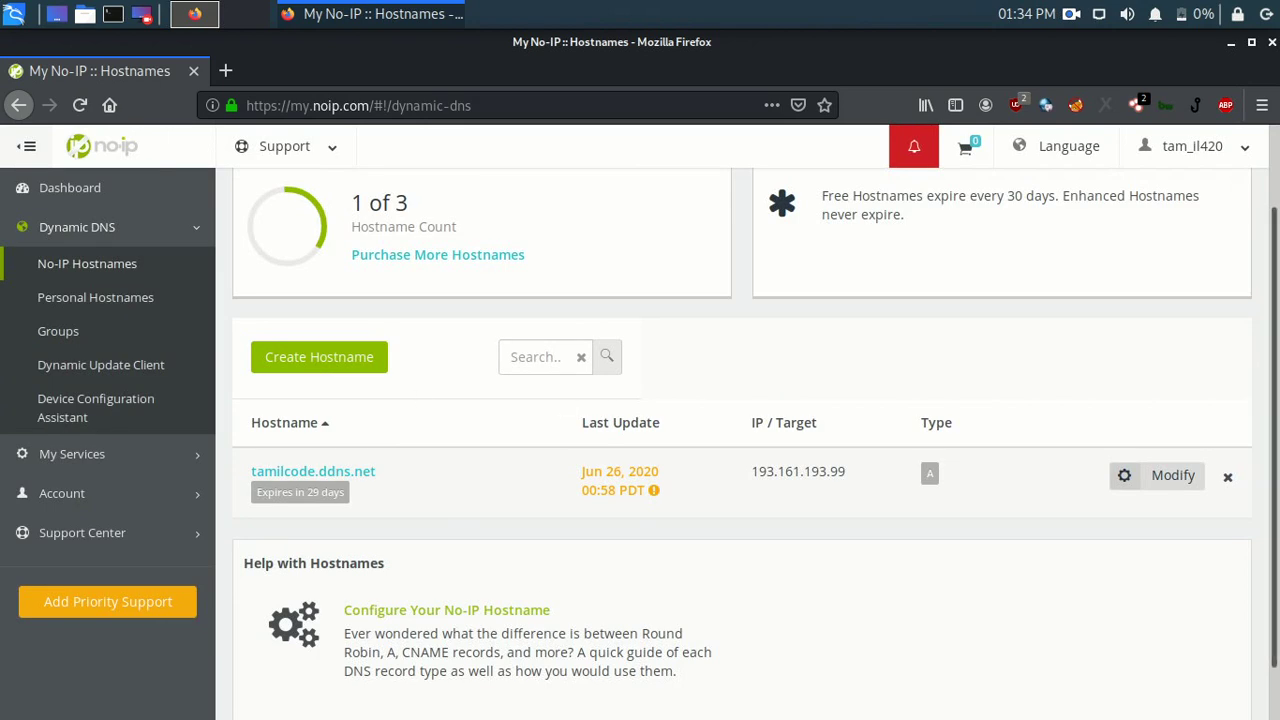
scroll(620, 218, up, 2)
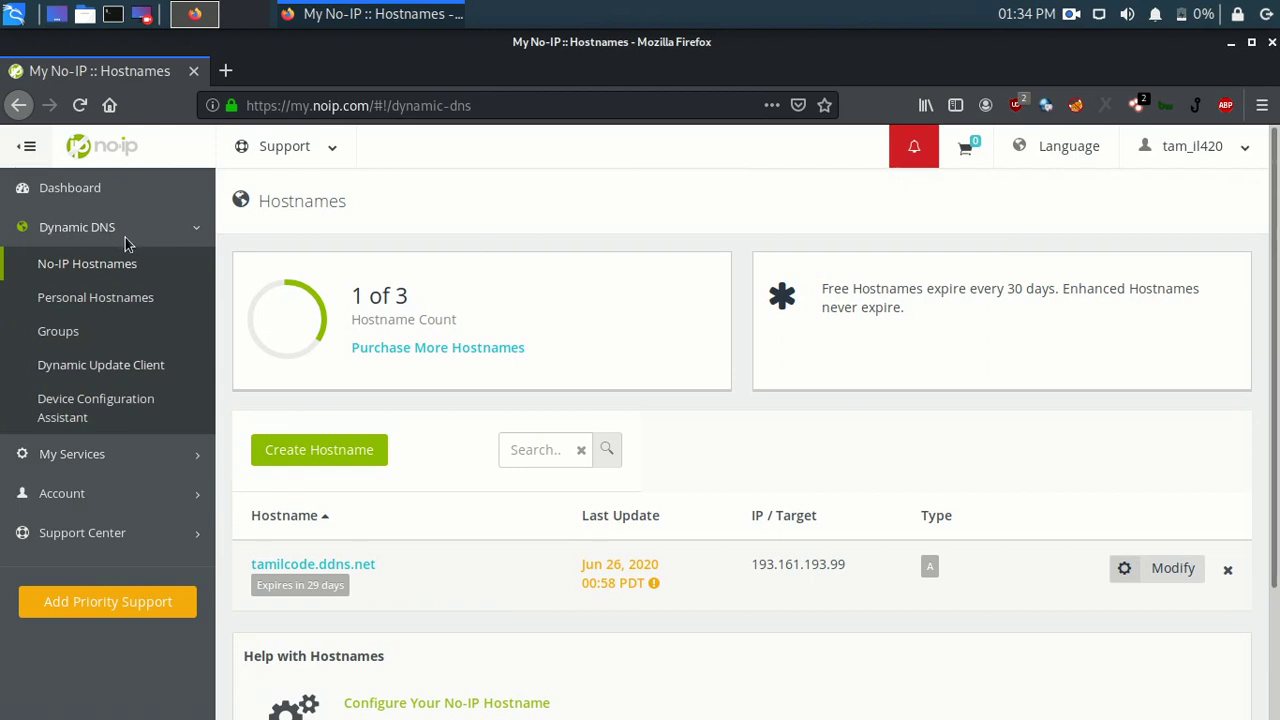
Open the Dynamic Update Client page and review its Windows, Mac and Linux installation instructions, ending on Linux
click(107, 384)
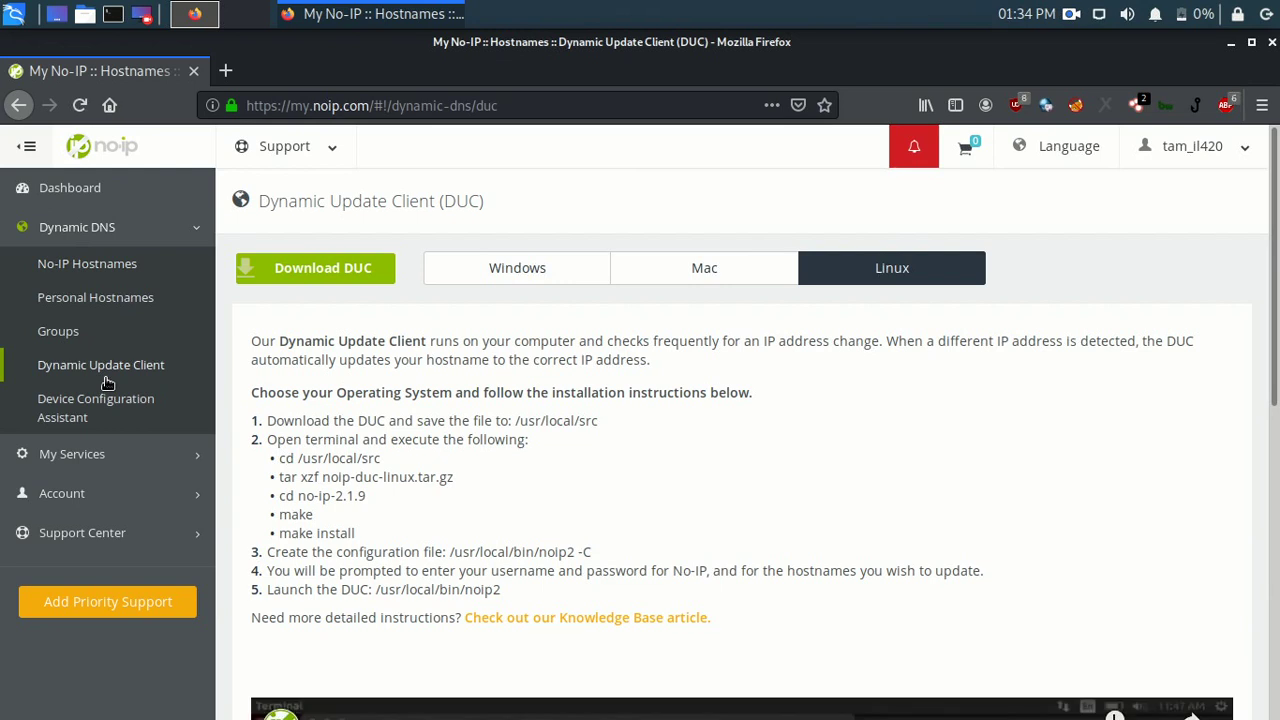
click(500, 276)
click(665, 260)
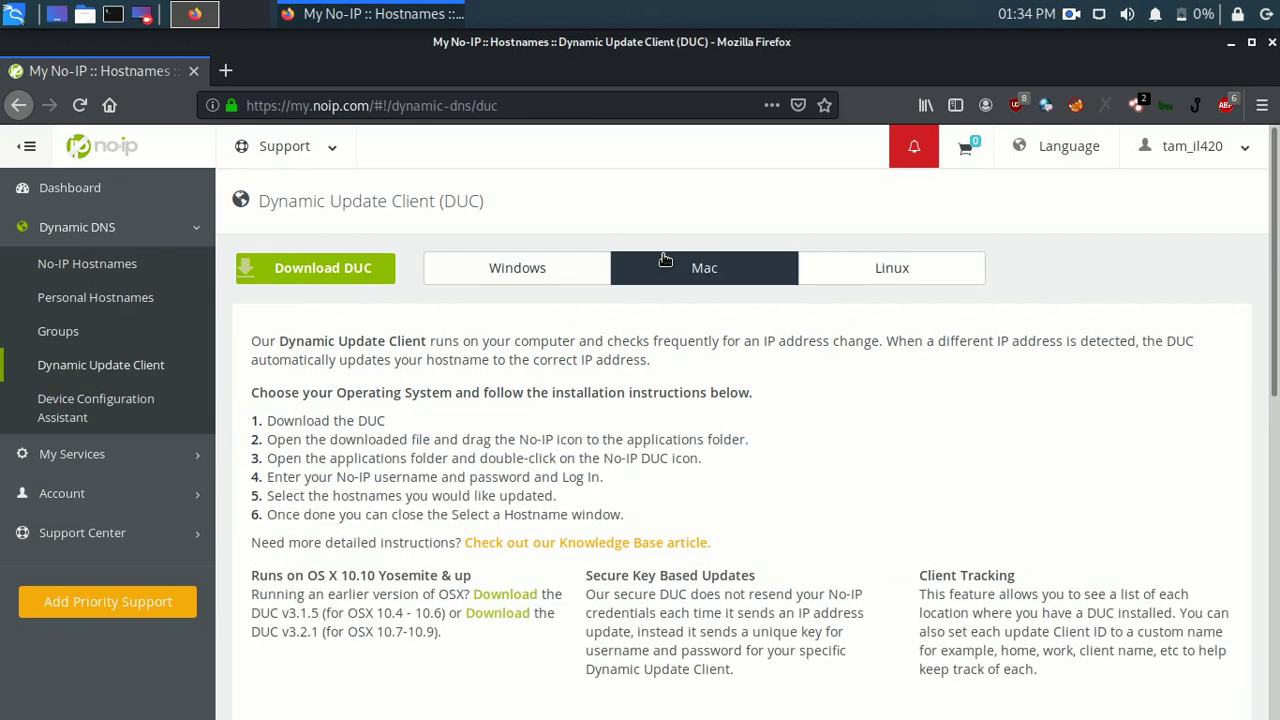
click(925, 258)
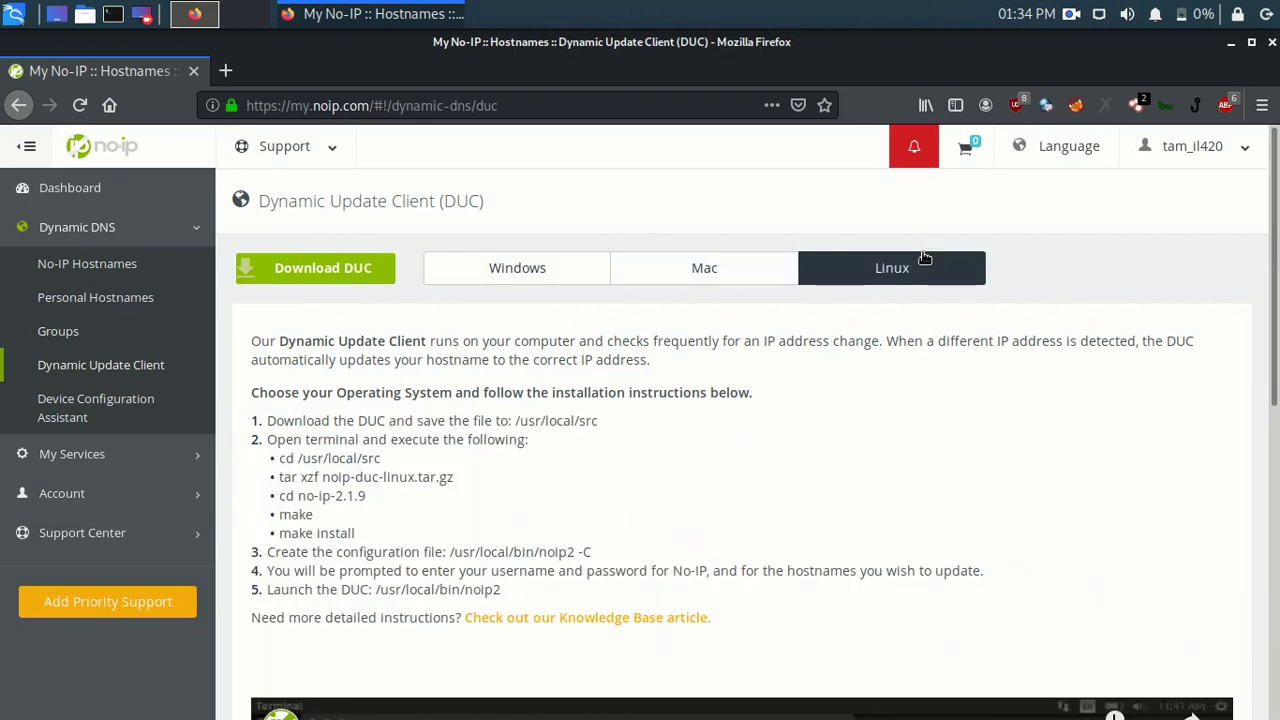
click(543, 270)
drag(268, 422, 392, 477)
drag(355, 435, 751, 283)
click(745, 278)
drag(264, 422, 451, 516)
click(887, 282)
drag(285, 479, 454, 479)
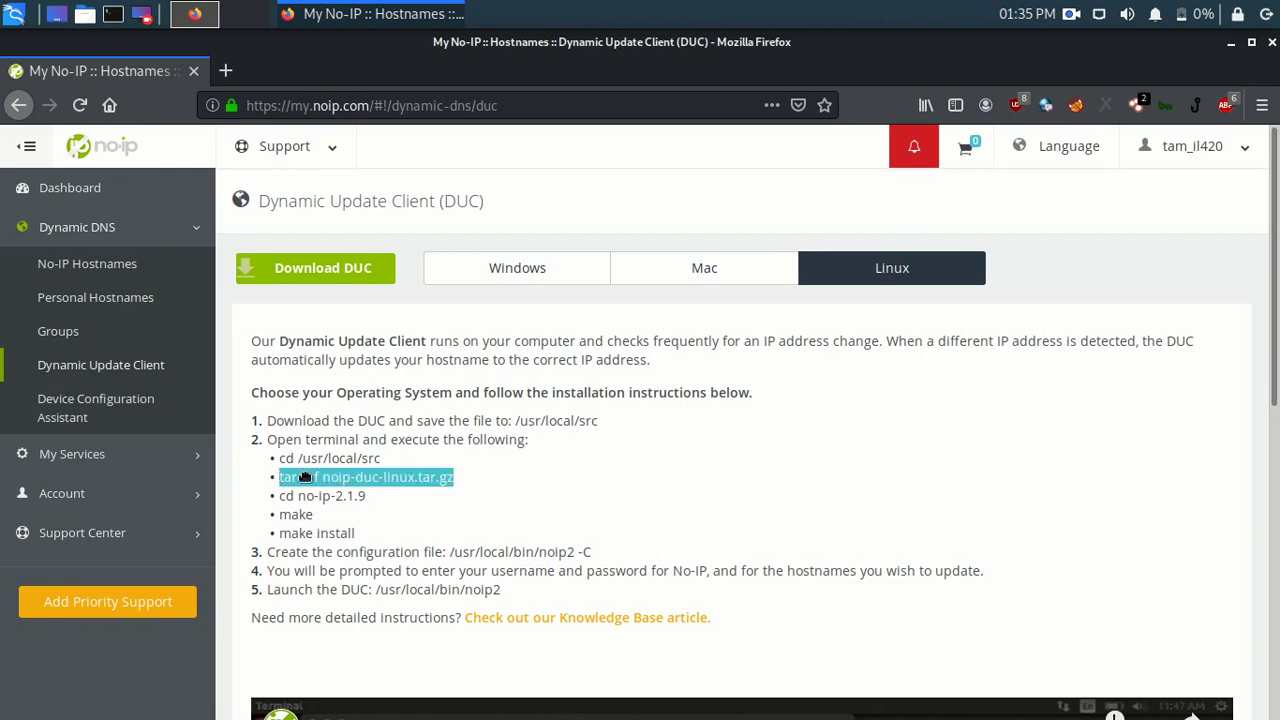
click(406, 476)
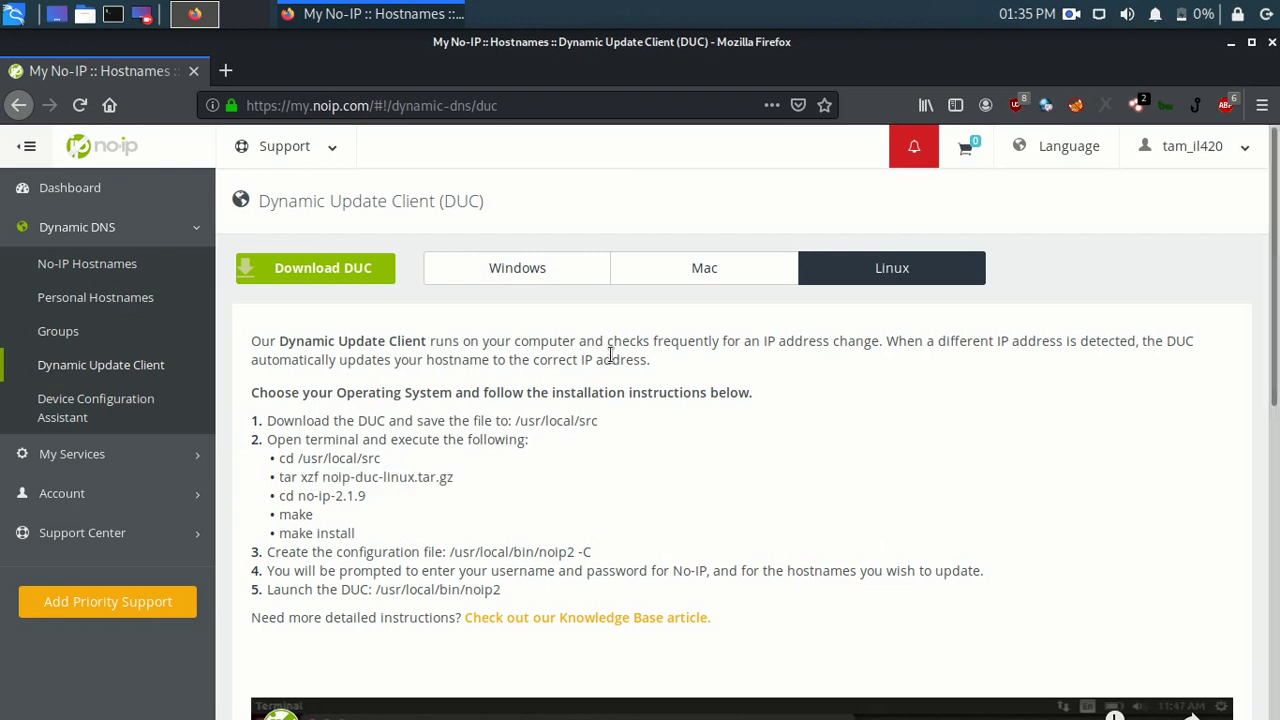
Minimize the browser, browse to the /usr folder in the file manager and open a terminal there
click(1232, 41)
double_click(72, 515)
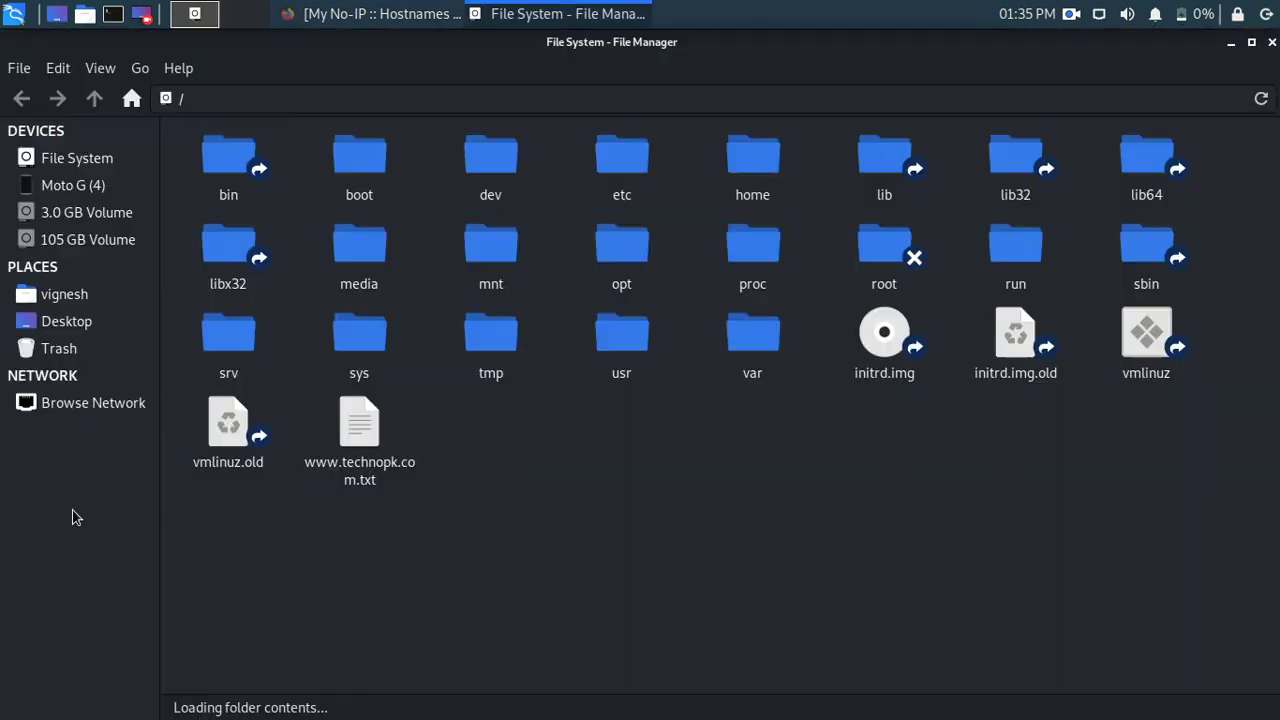
click(72, 320)
click(100, 162)
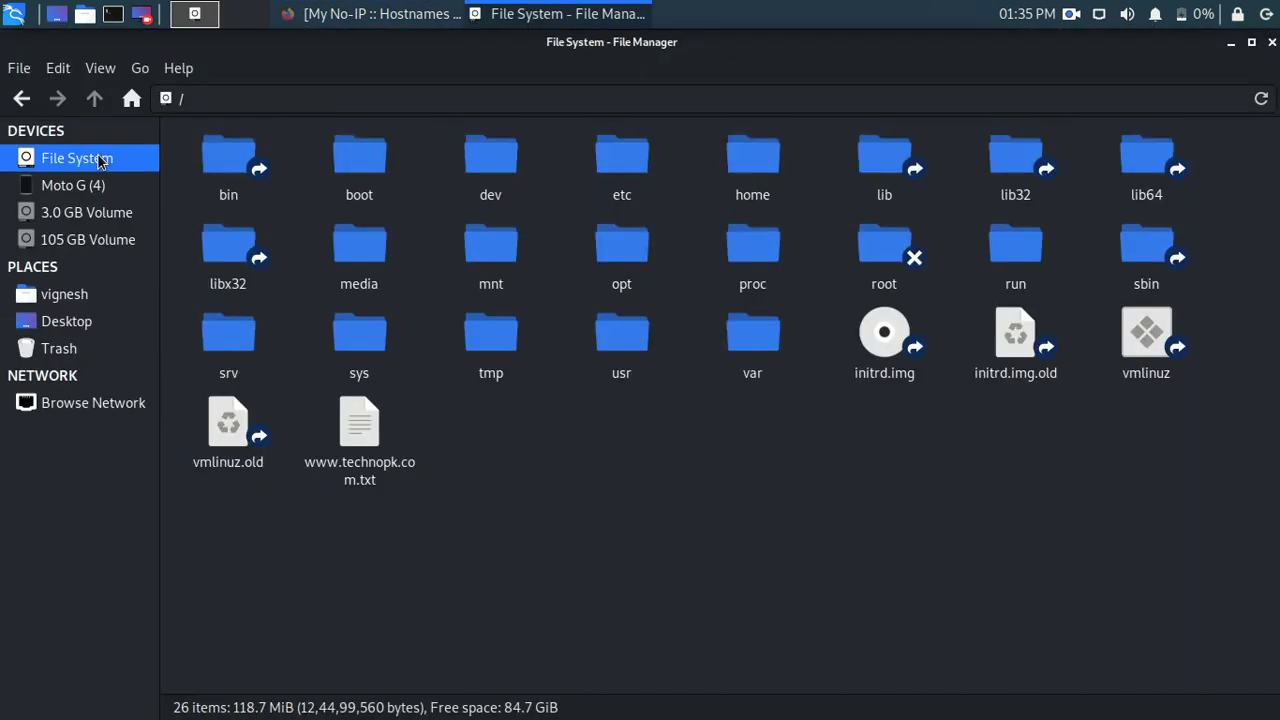
double_click(632, 348)
right_click(449, 362)
click(510, 450)
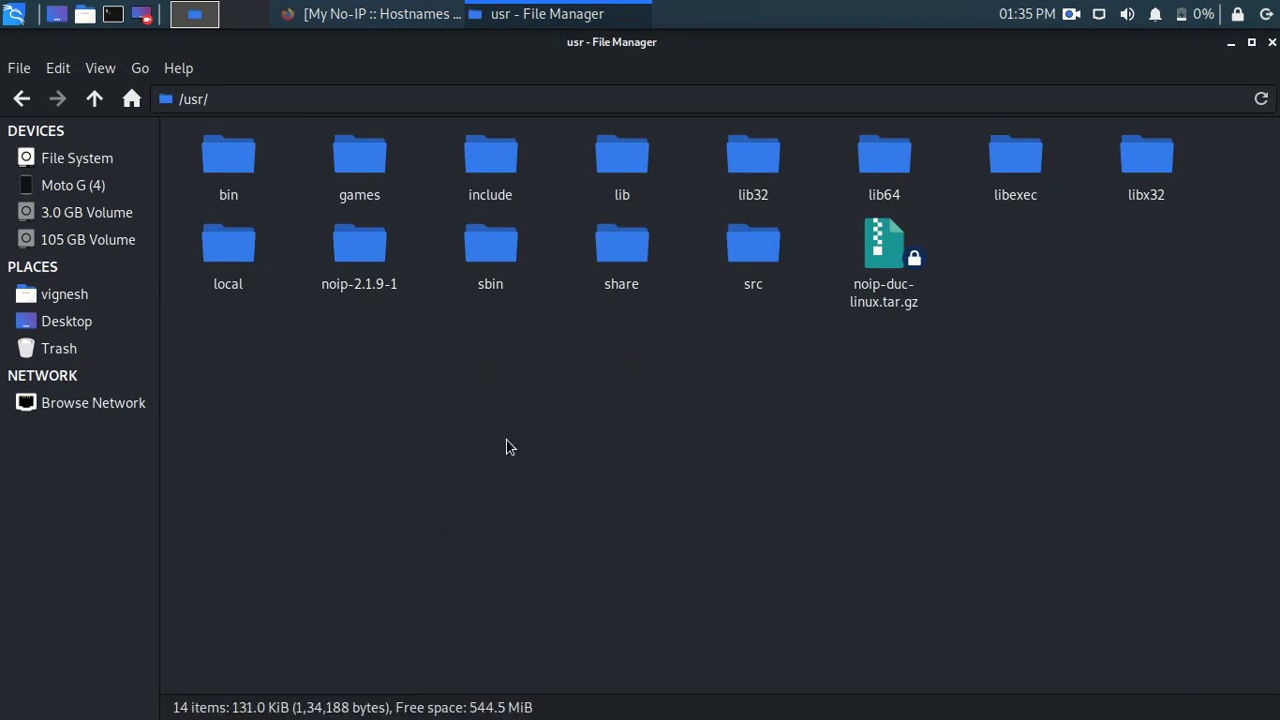
Become root with sudo su, entering the account password, and list the contents of /usr
text(sudo su)
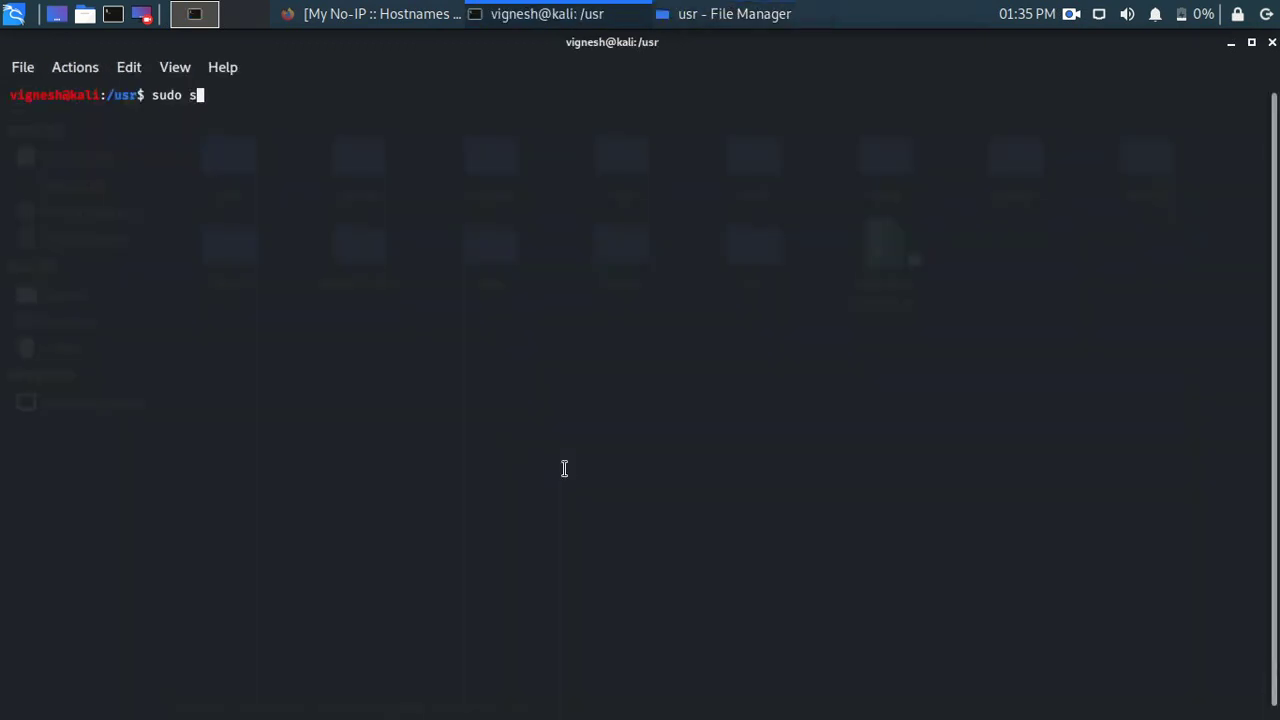
key(Return)
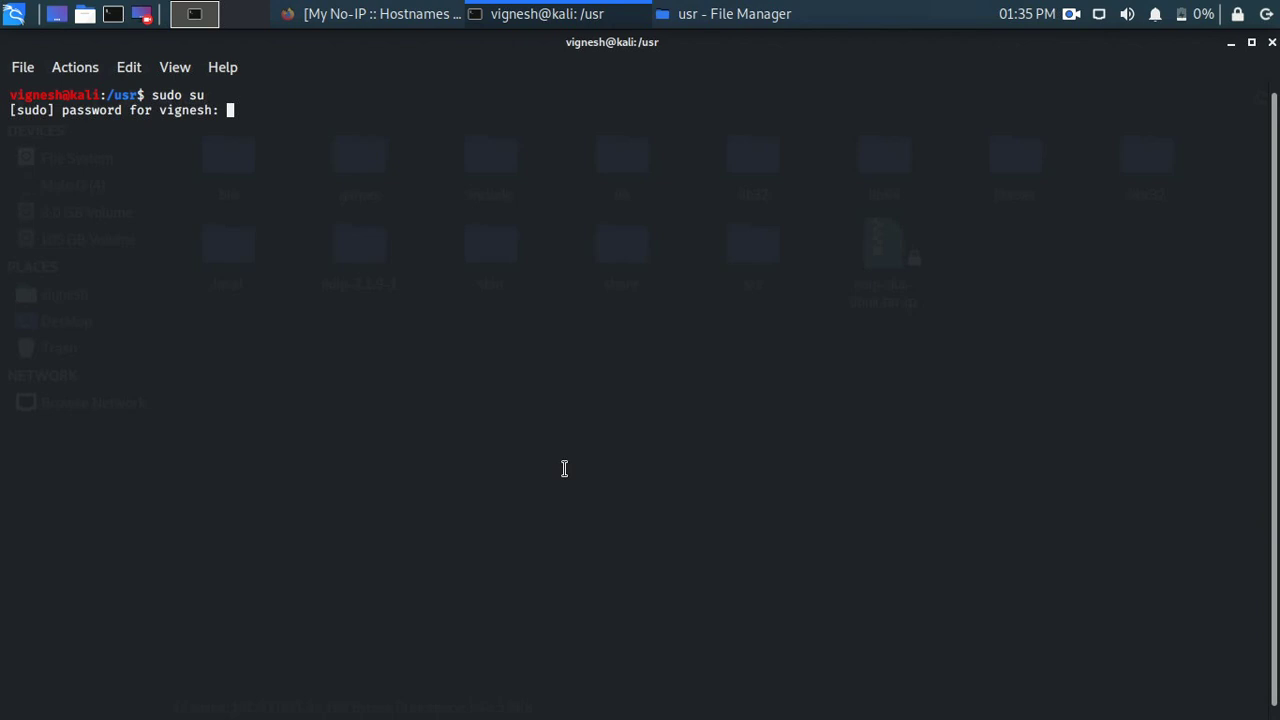
key(Return)
text(ls)
key(Return)
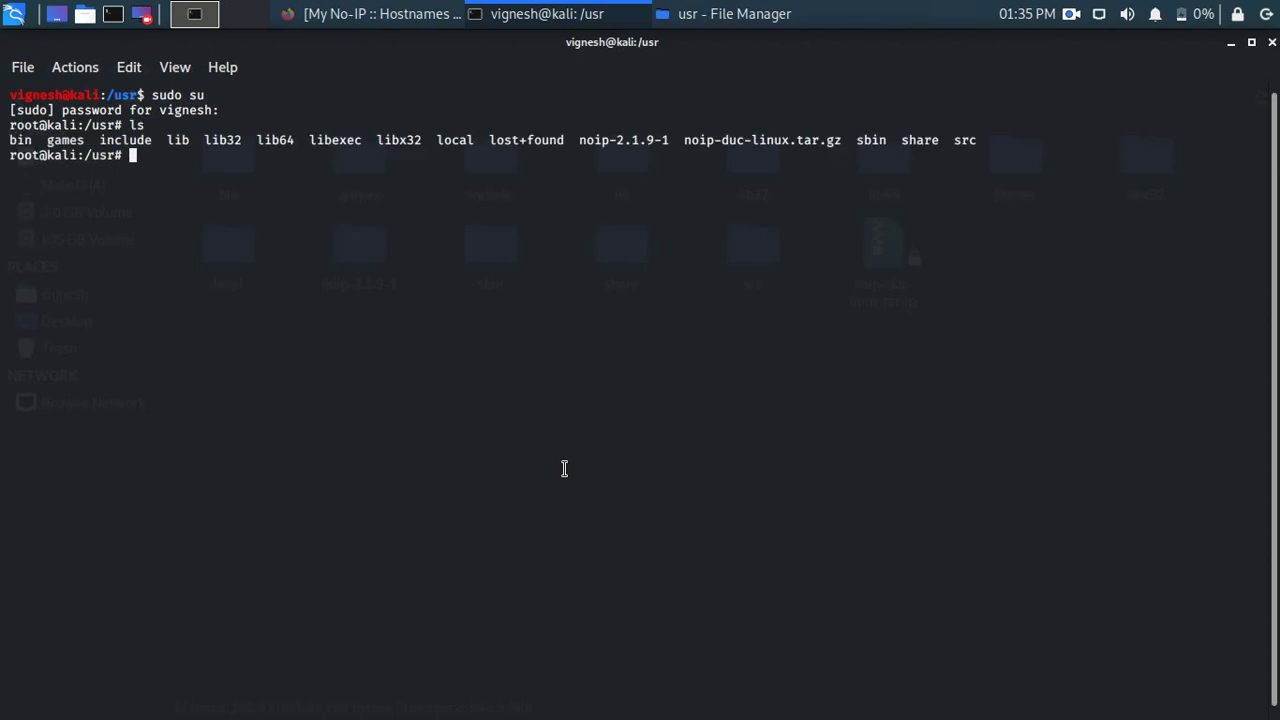
Copy the command tar xzf noip-duc-linux.tar.gz from the No-IP Linux instructions and run it in the root terminal
click(435, 24)
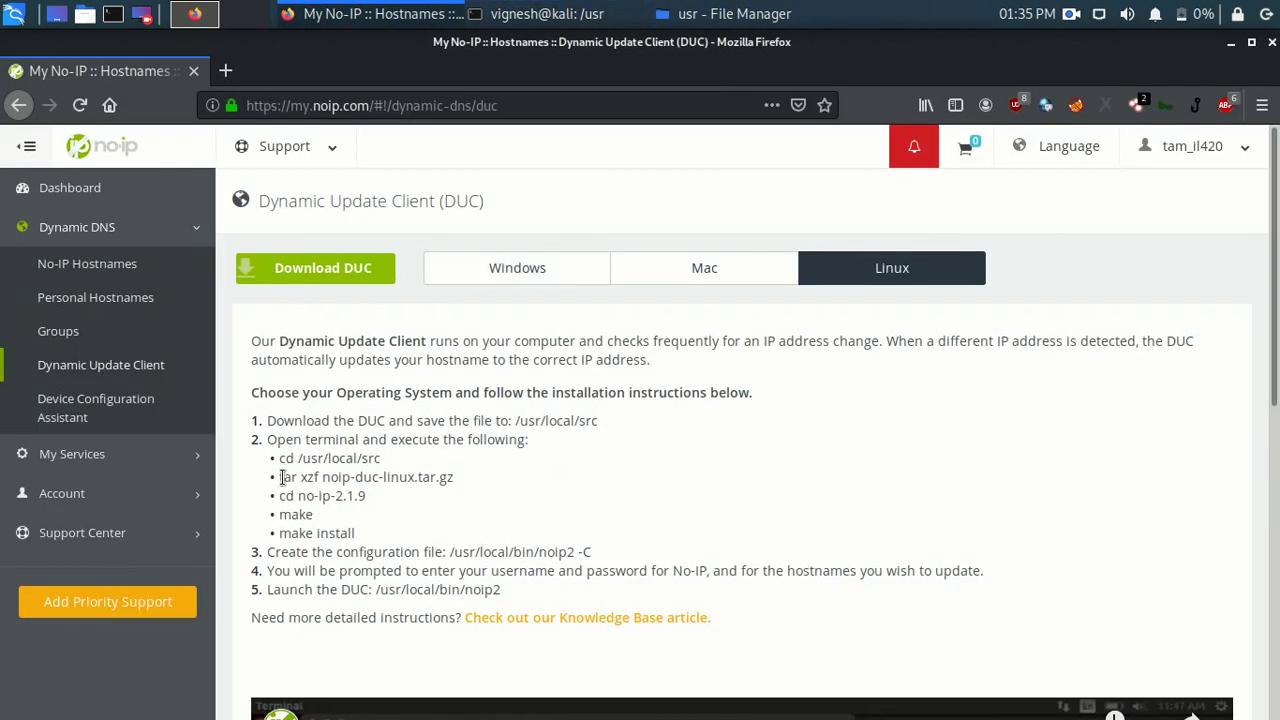
drag(280, 477, 458, 480)
right_click(456, 481)
click(486, 492)
click(545, 14)
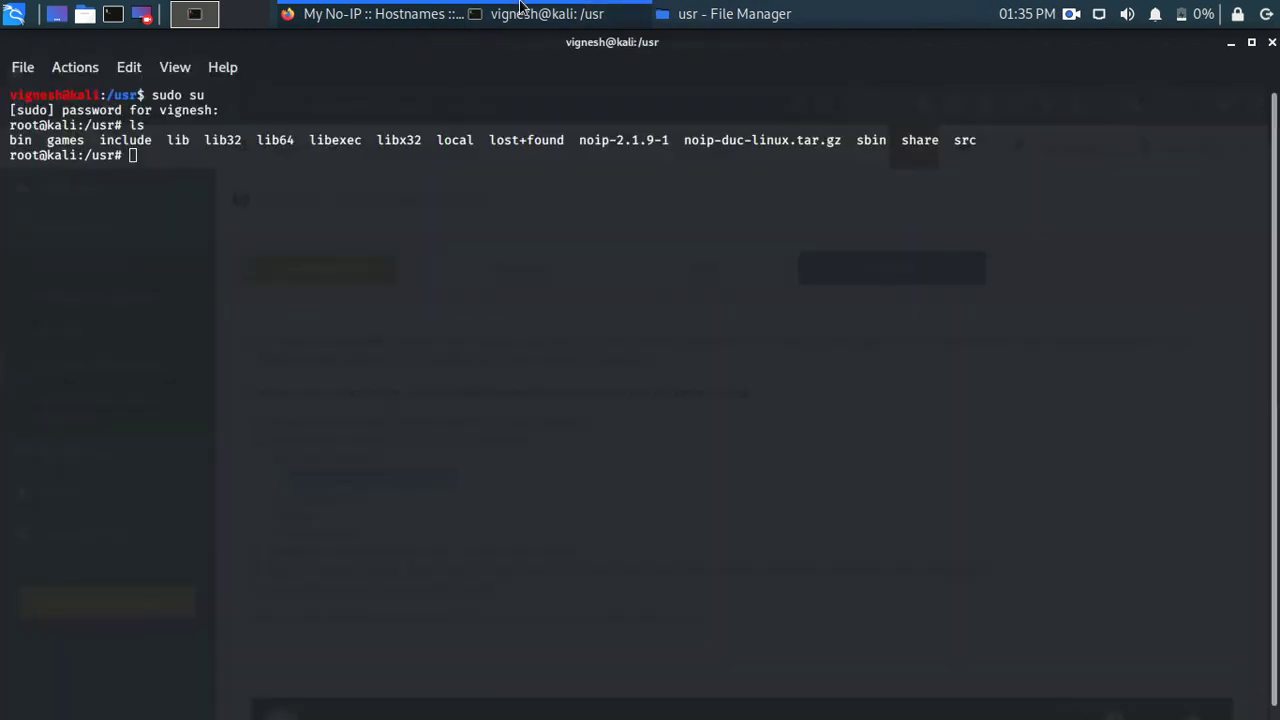
right_click(312, 168)
click(382, 204)
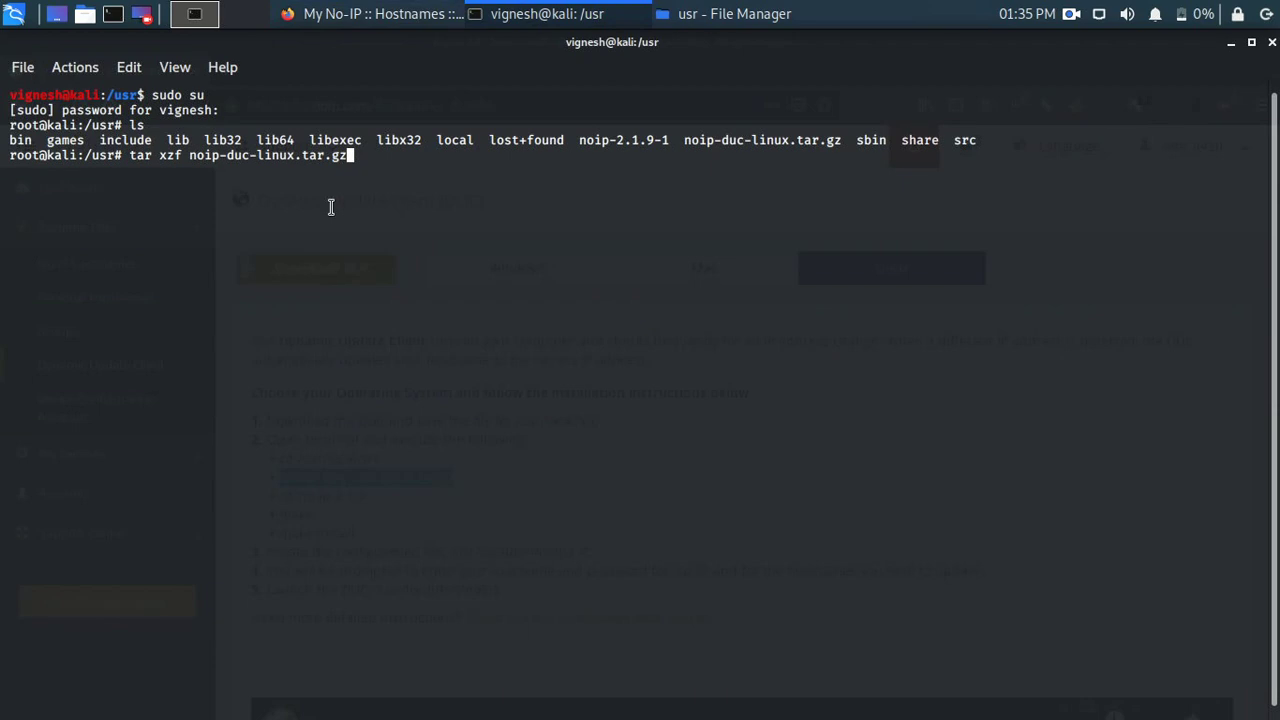
key(Return)
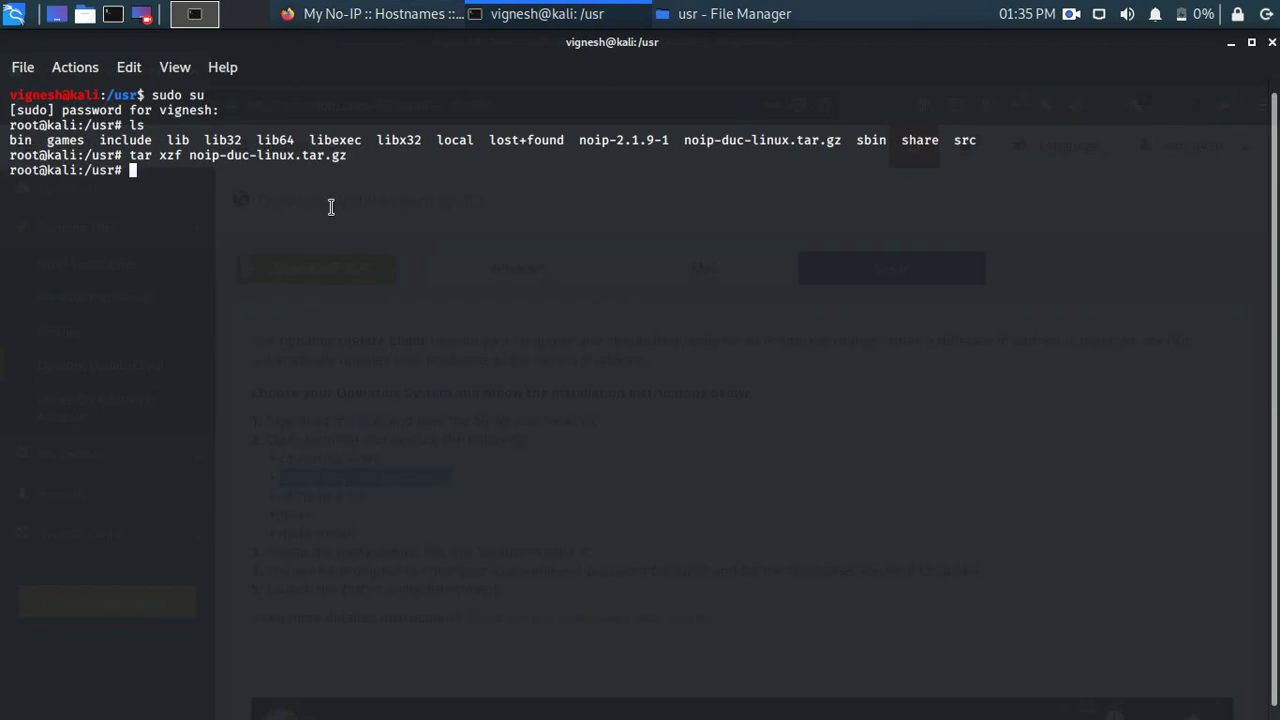
List the extracted files in /usr and change into the noip-2.1.9-1 directory
text(ls)
key(Return)
text(cd)
drag(573, 190, 677, 188)
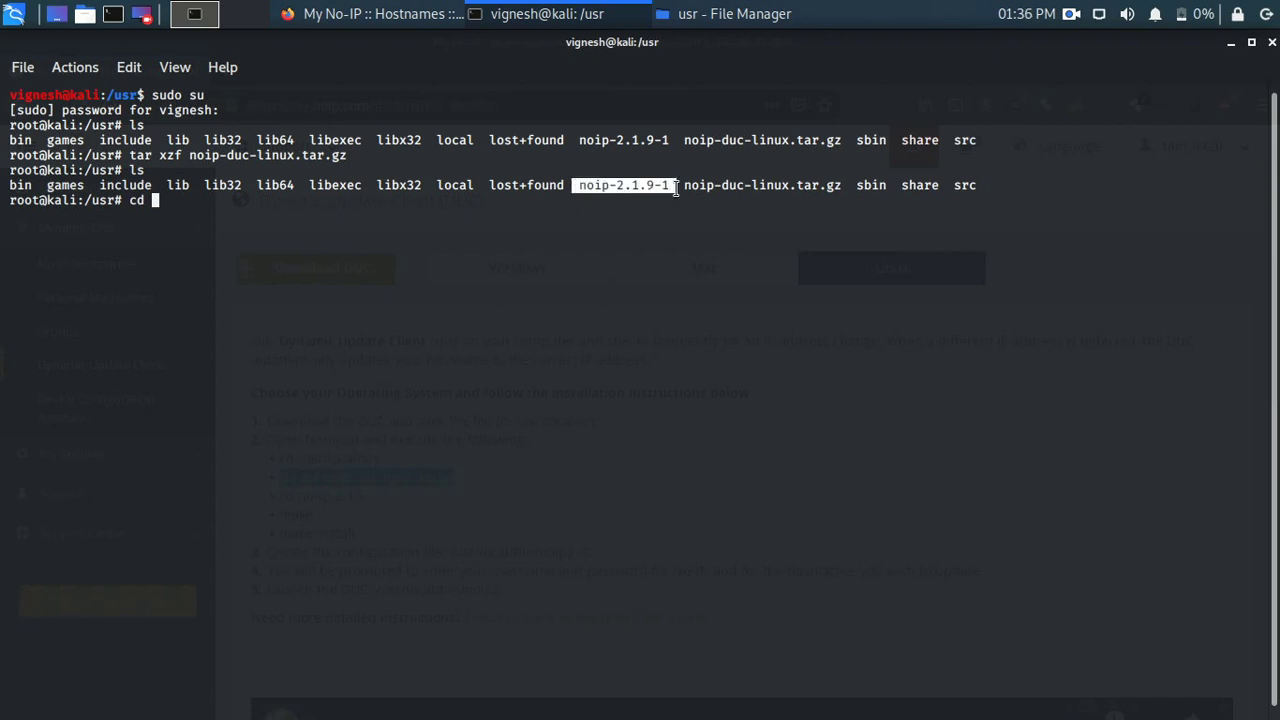
right_click(677, 190)
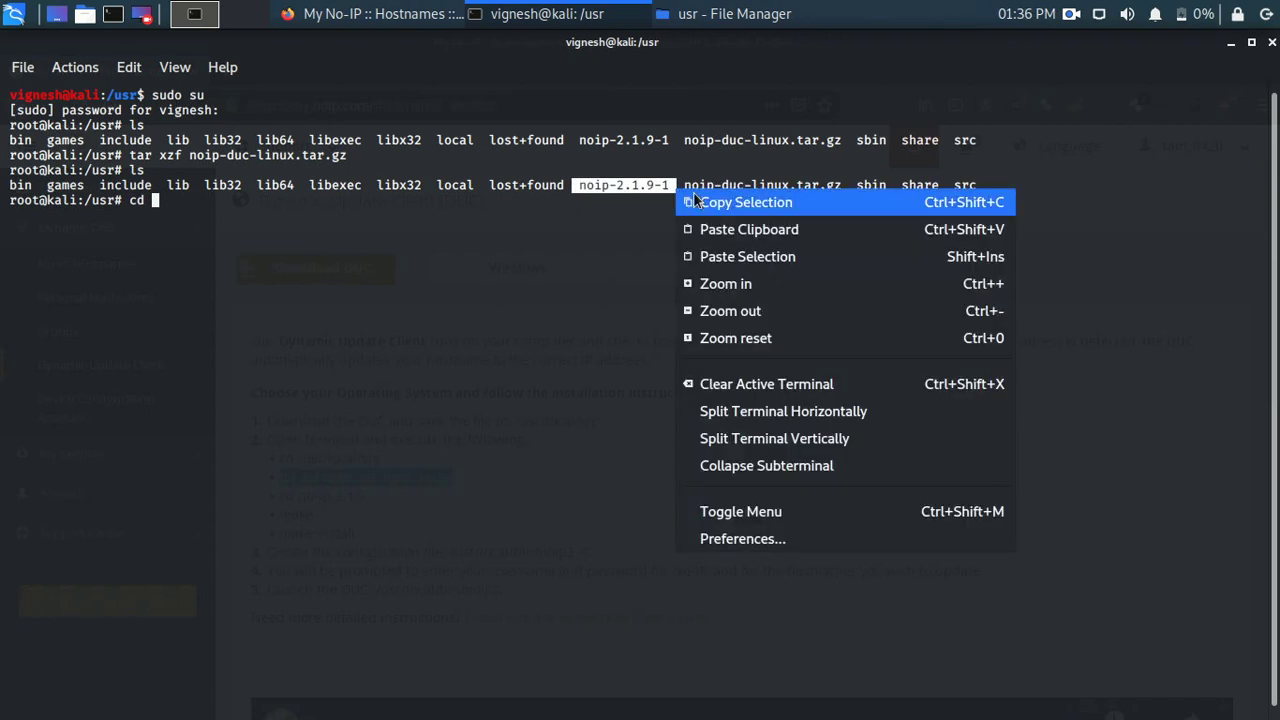
click(703, 198)
right_click(523, 253)
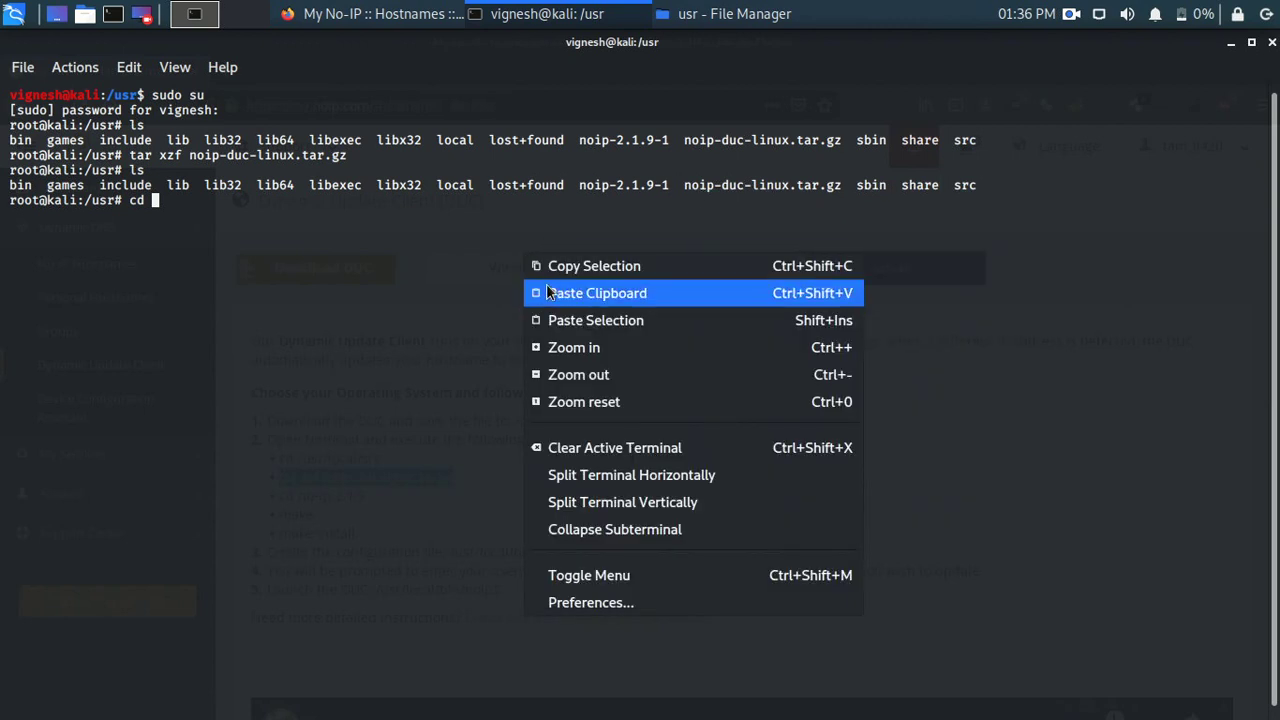
click(546, 286)
key(Return)
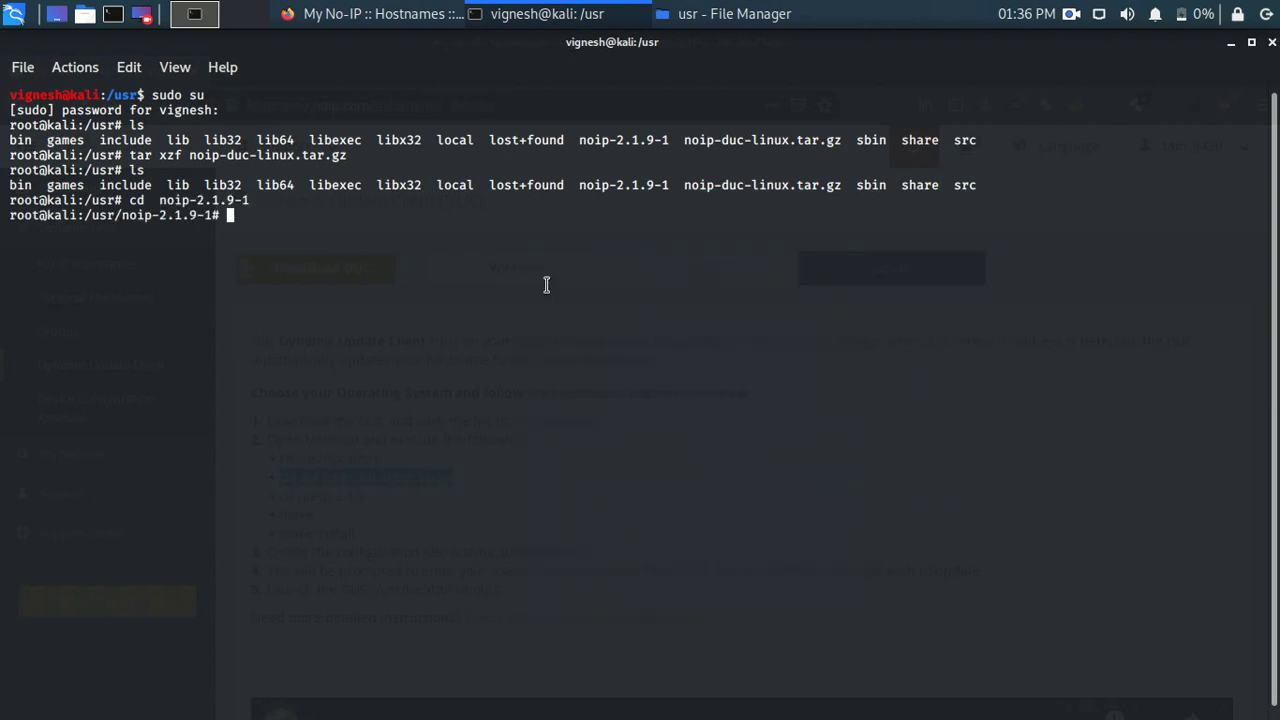
List the noip-2.1.9-1 directory and build and install the client with make and make install
text(ls)
key(Return)
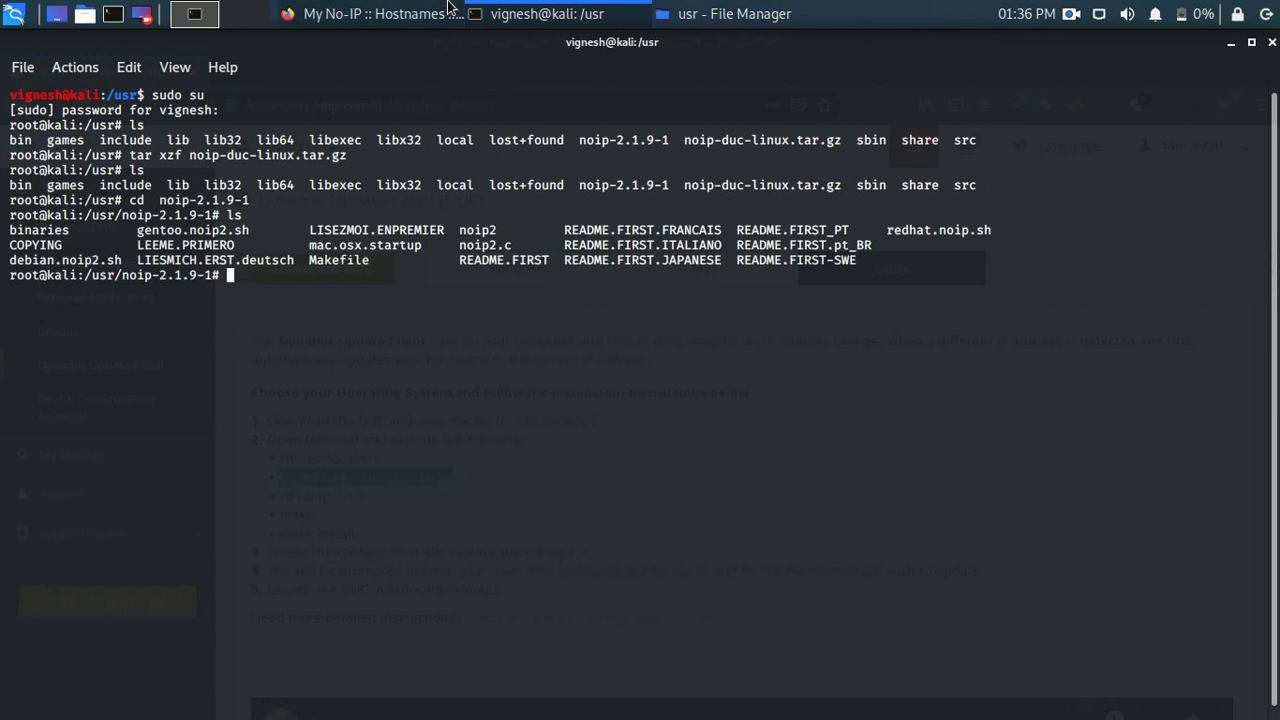
text(make)
key(Return)
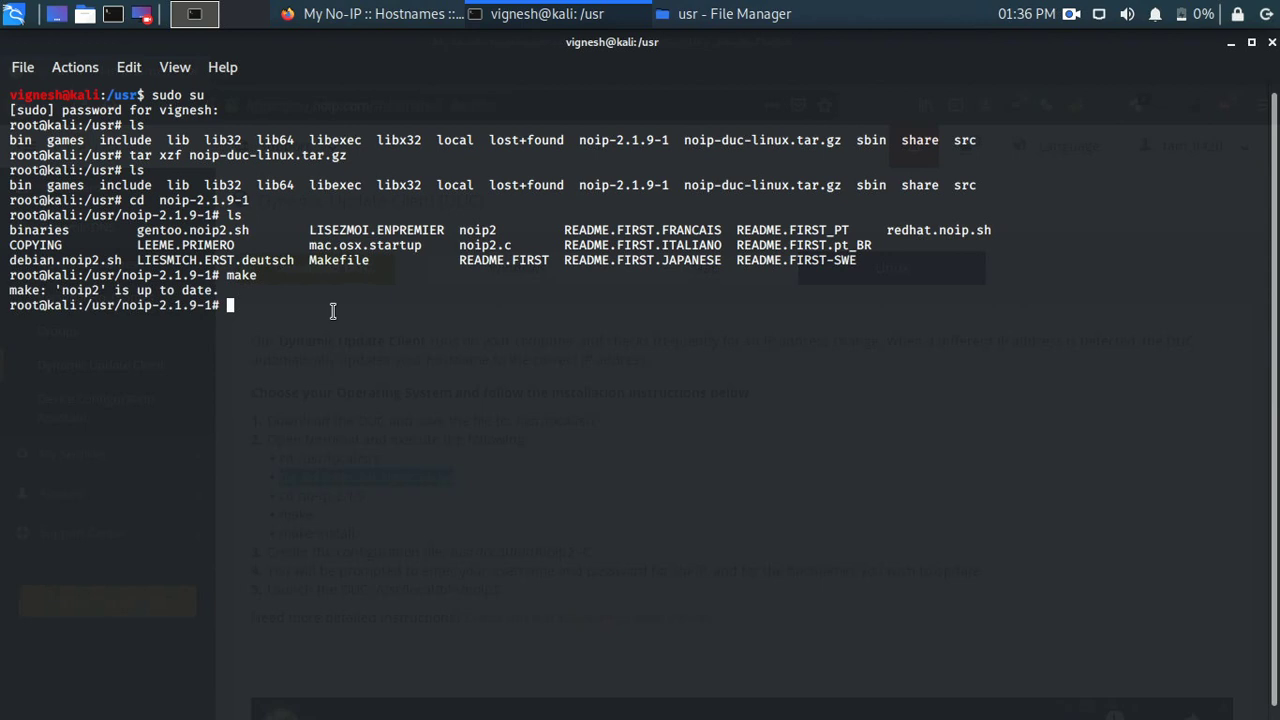
text(make install)
key(Return)
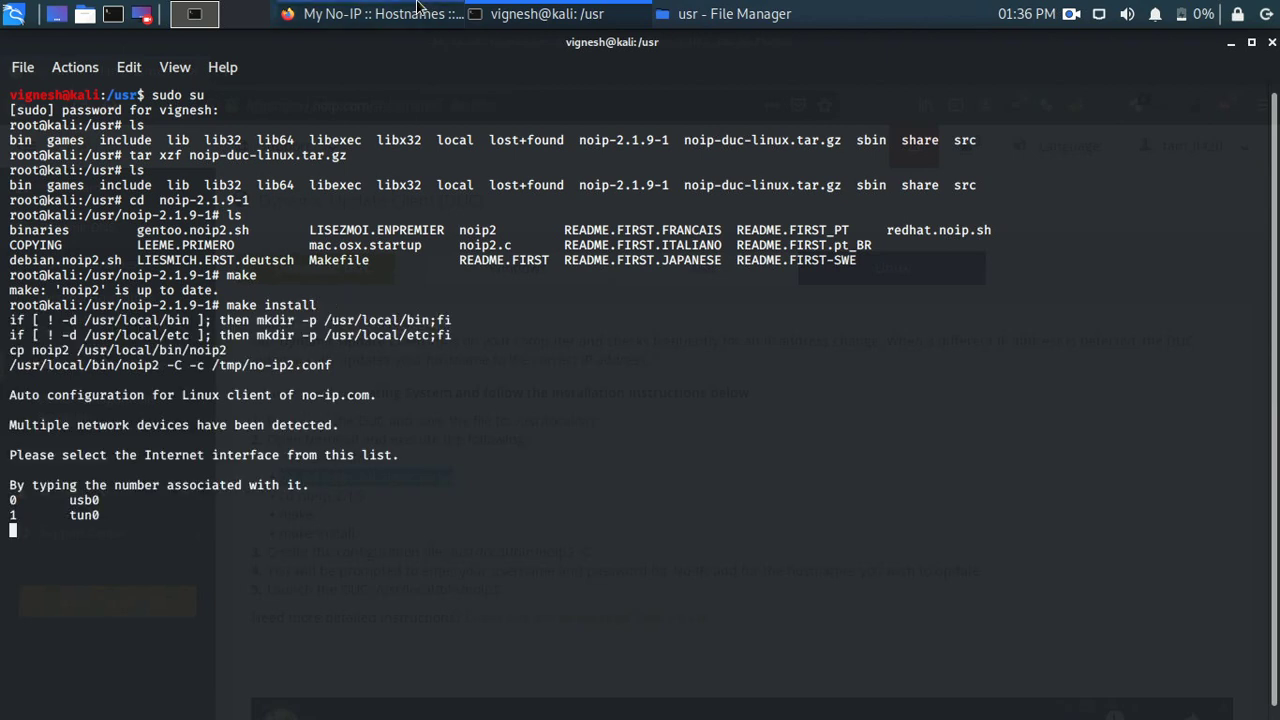
Copy make install from the No-IP Linux instructions, interrupt the running installer and run the copied command in the root terminal
click(380, 13)
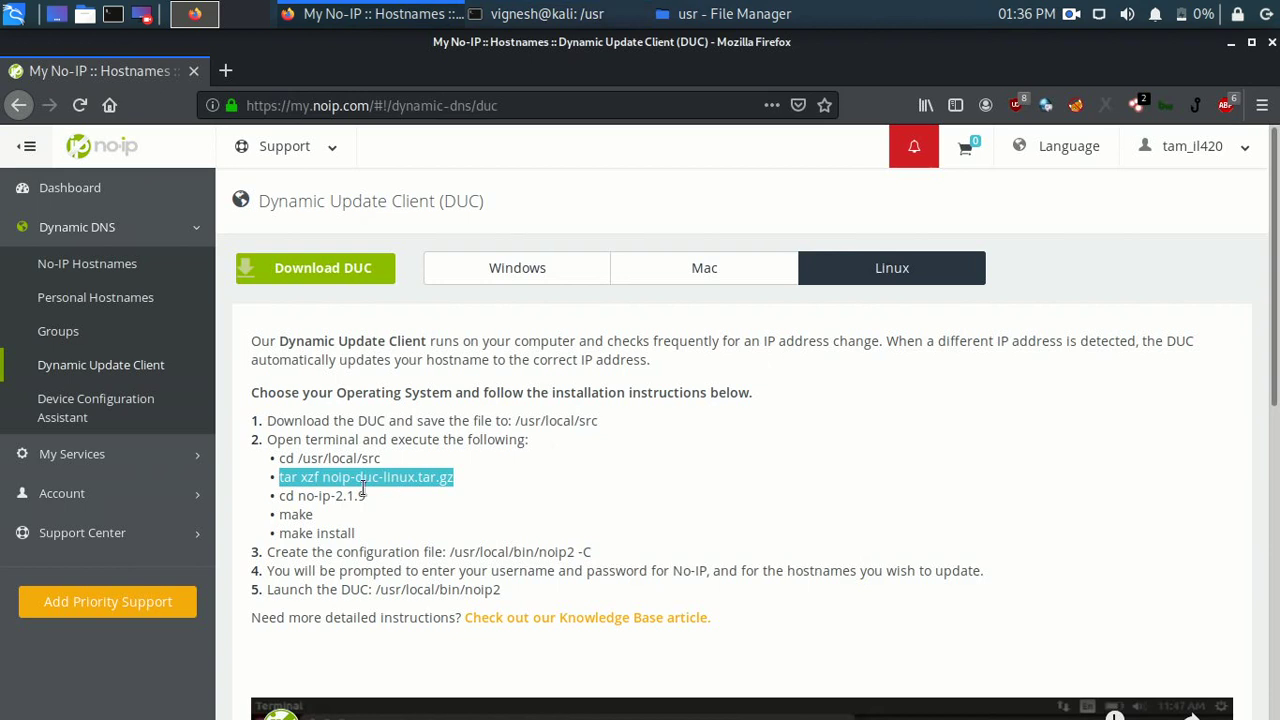
click(281, 536)
drag(281, 536, 362, 537)
right_click(362, 537)
click(428, 342)
click(544, 8)
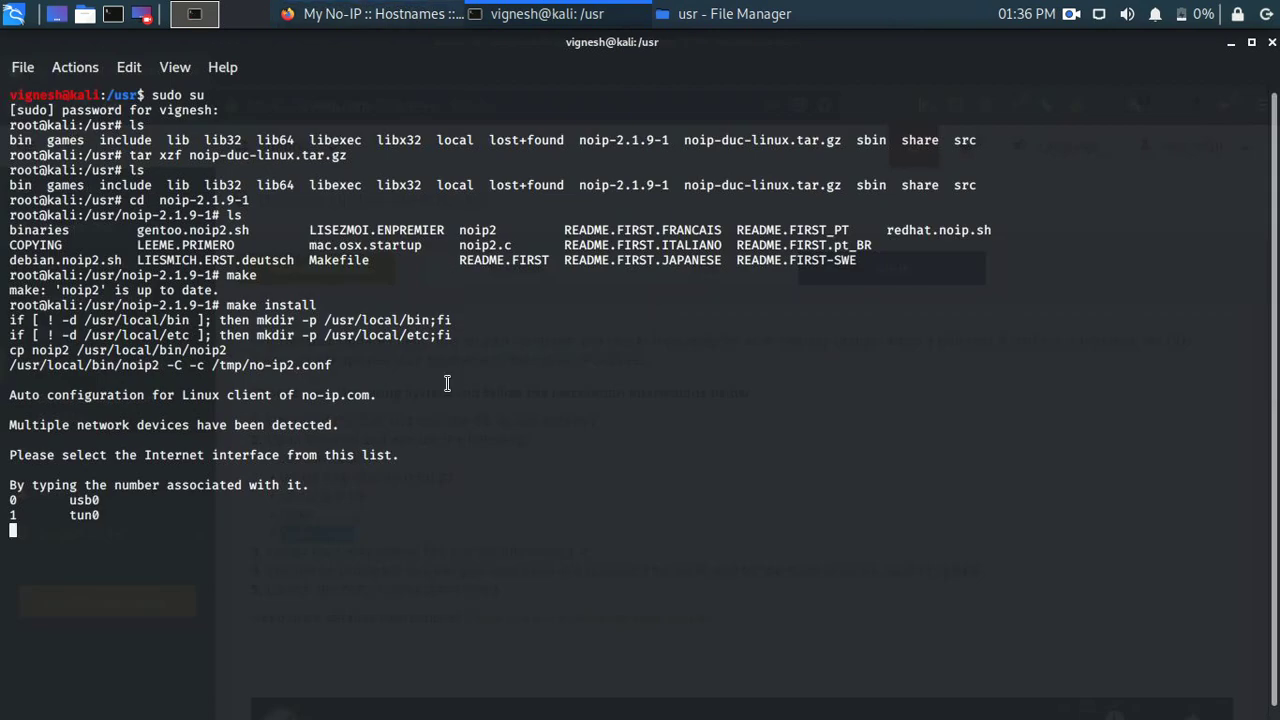
key(ctrl+c)
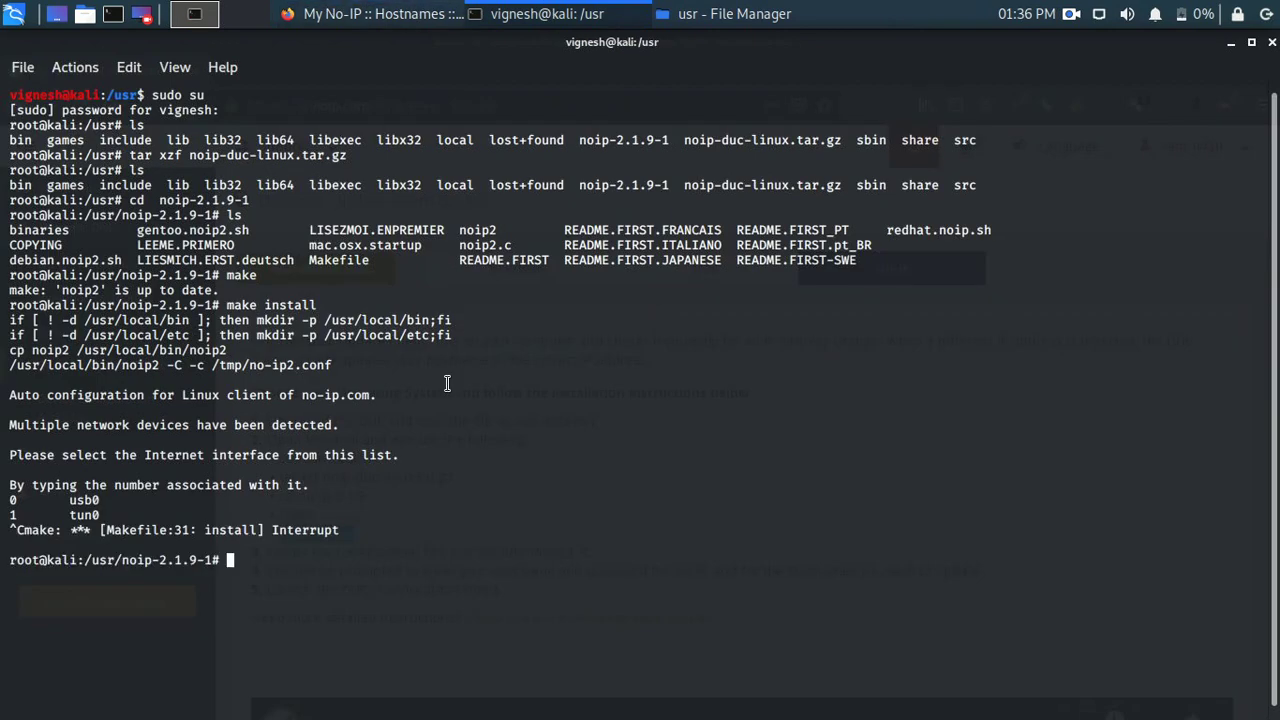
right_click(457, 484)
click(583, 161)
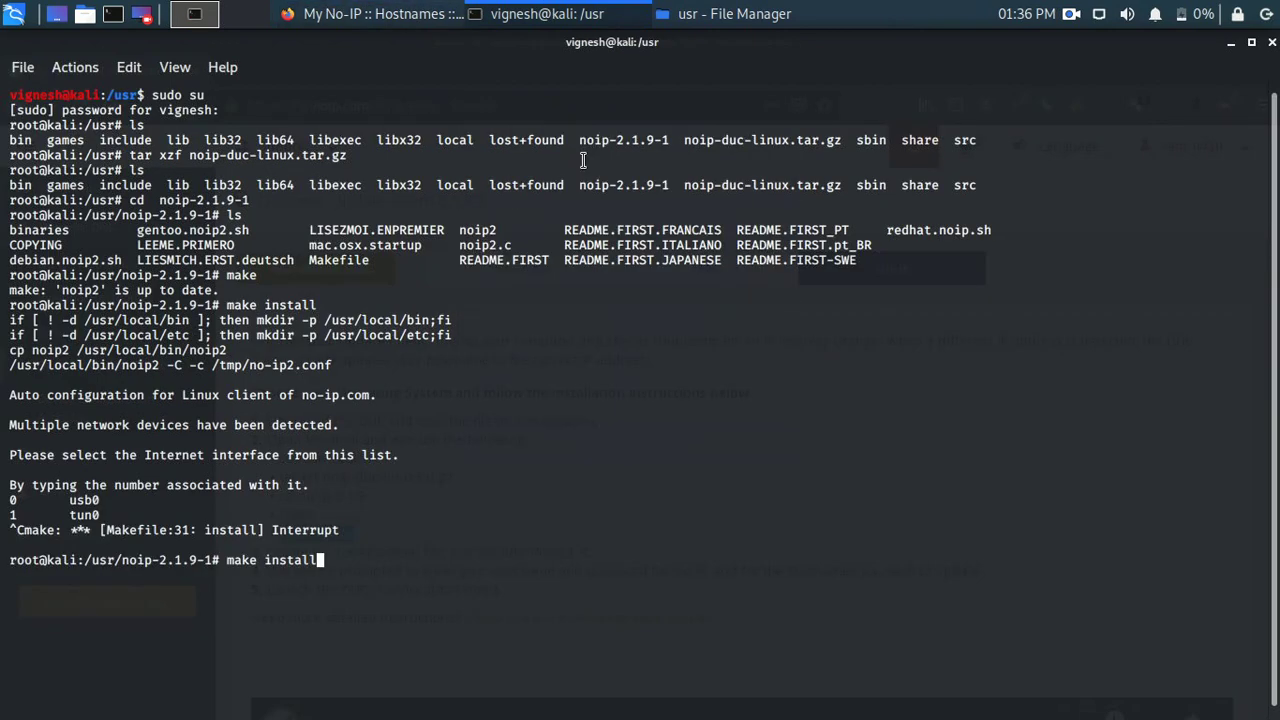
key(Return)
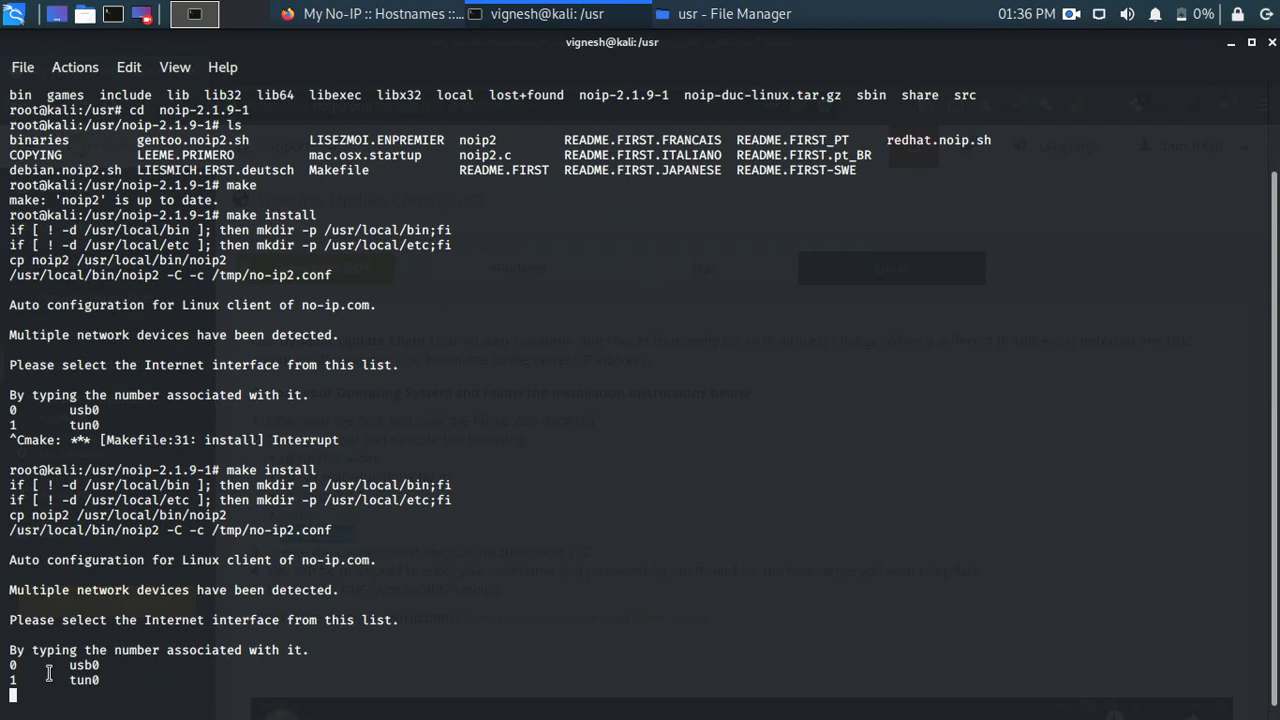
Interrupt the installer at its network interface selection and close the terminal window
key(ctrl+c)
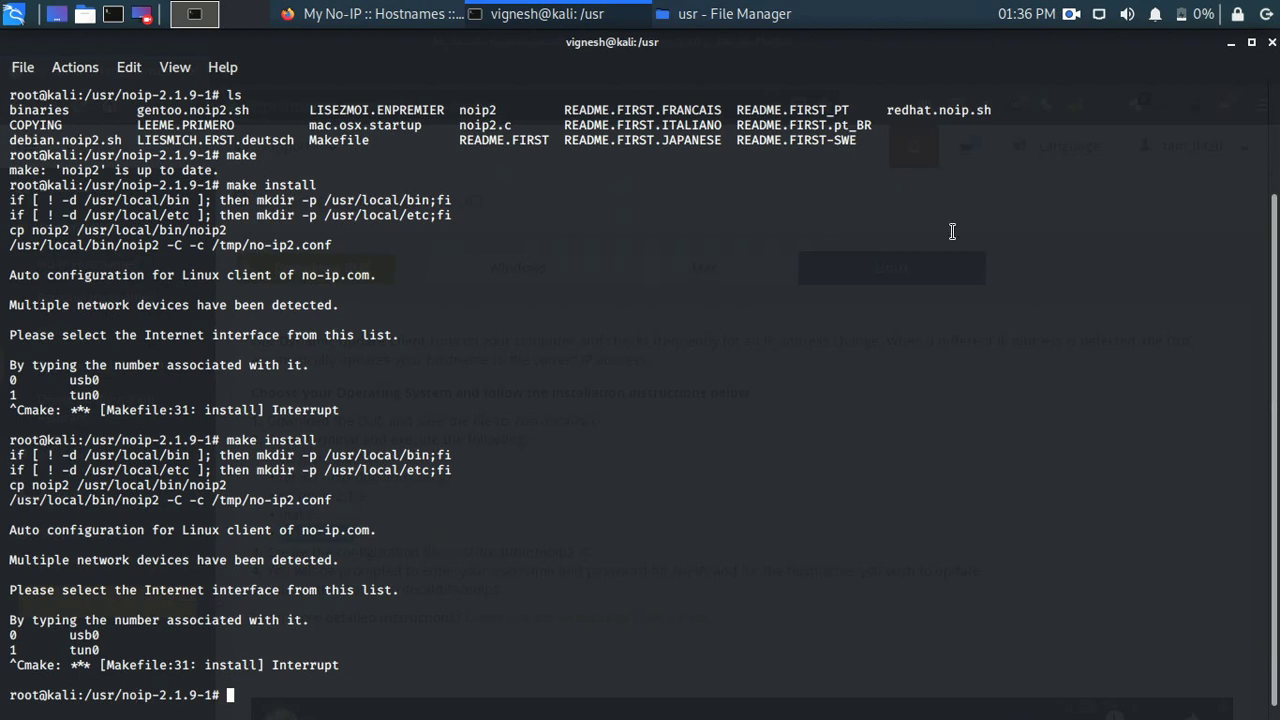
click(1274, 44)
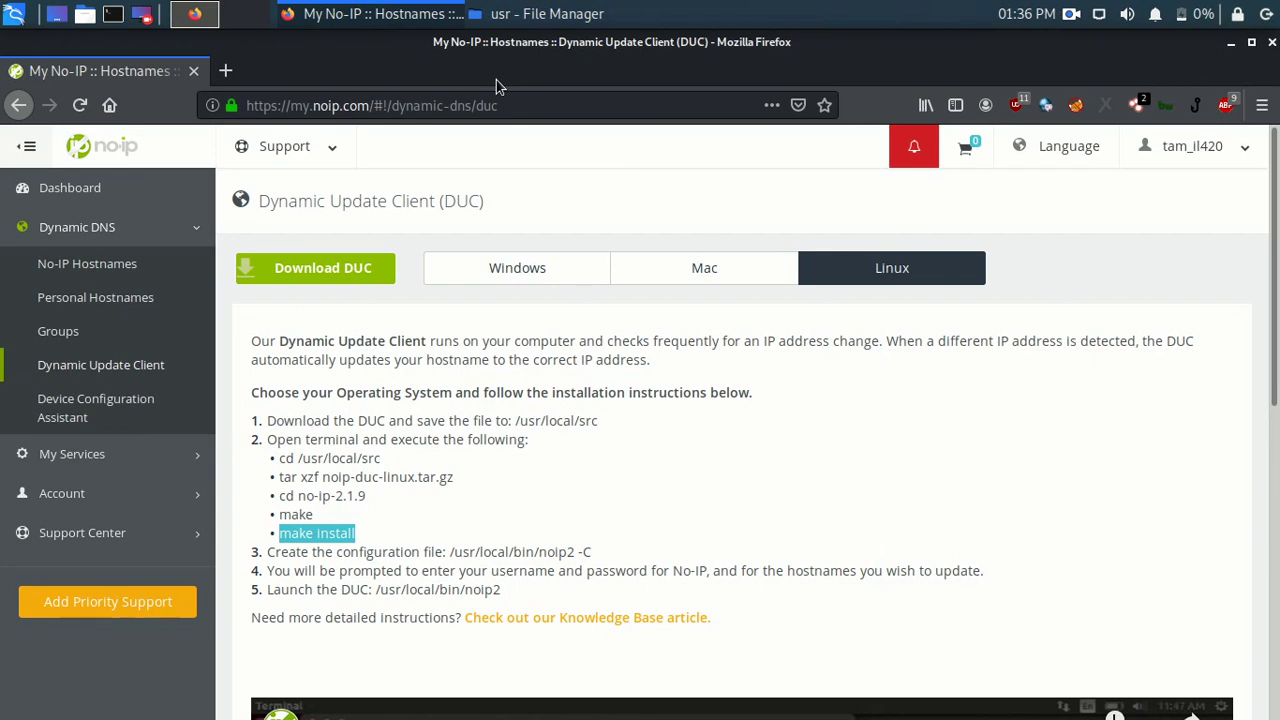
Open portmap.io in a new browser tab and view the account's profile page
click(225, 70)
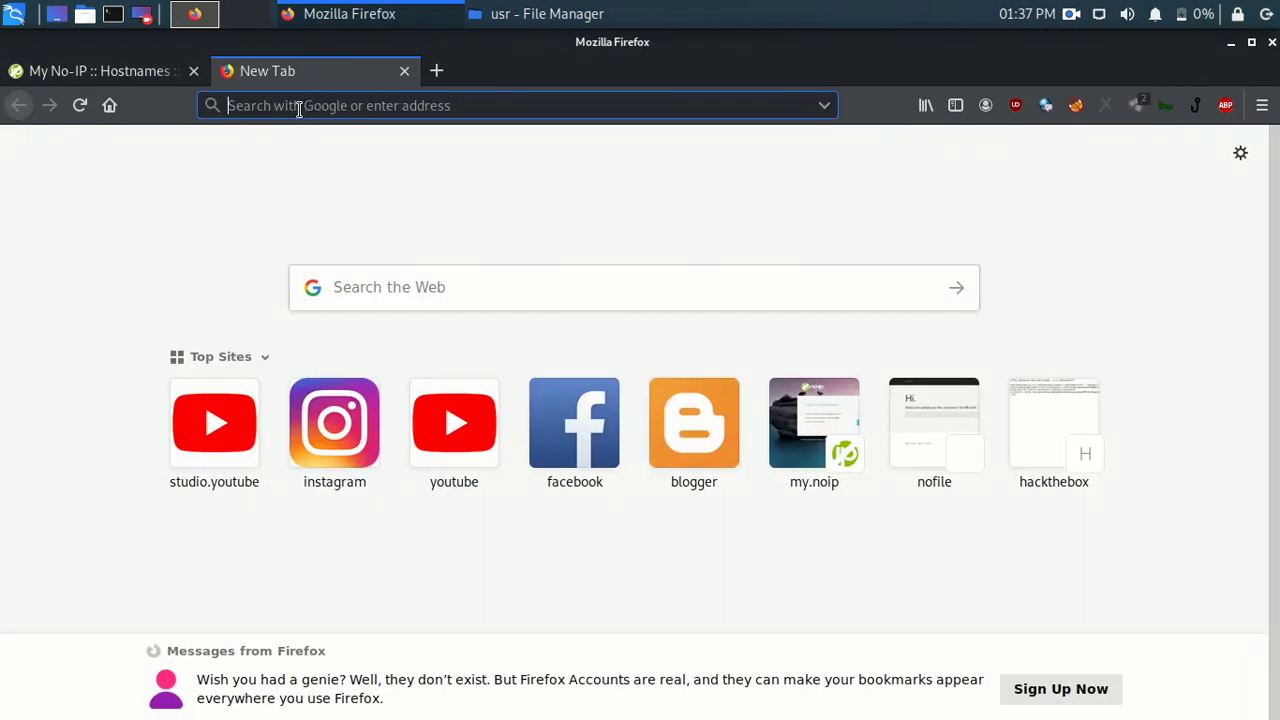
text(portswigger.net/)
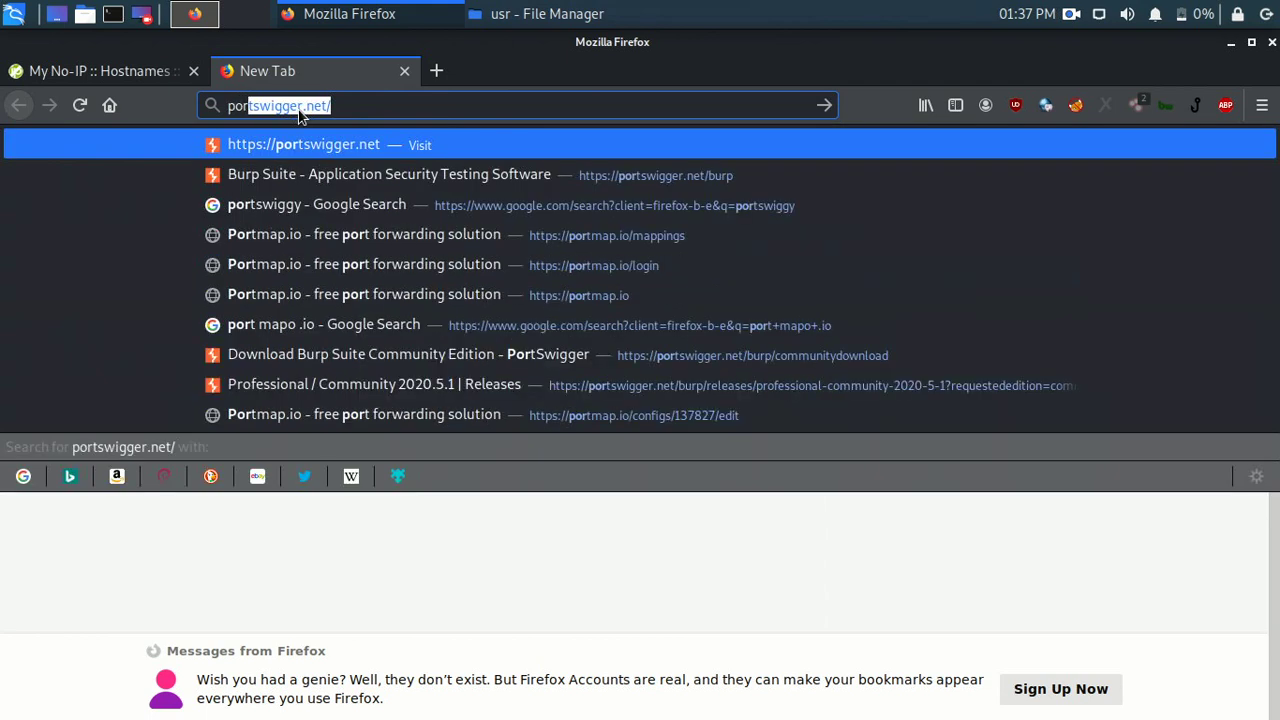
click(322, 210)
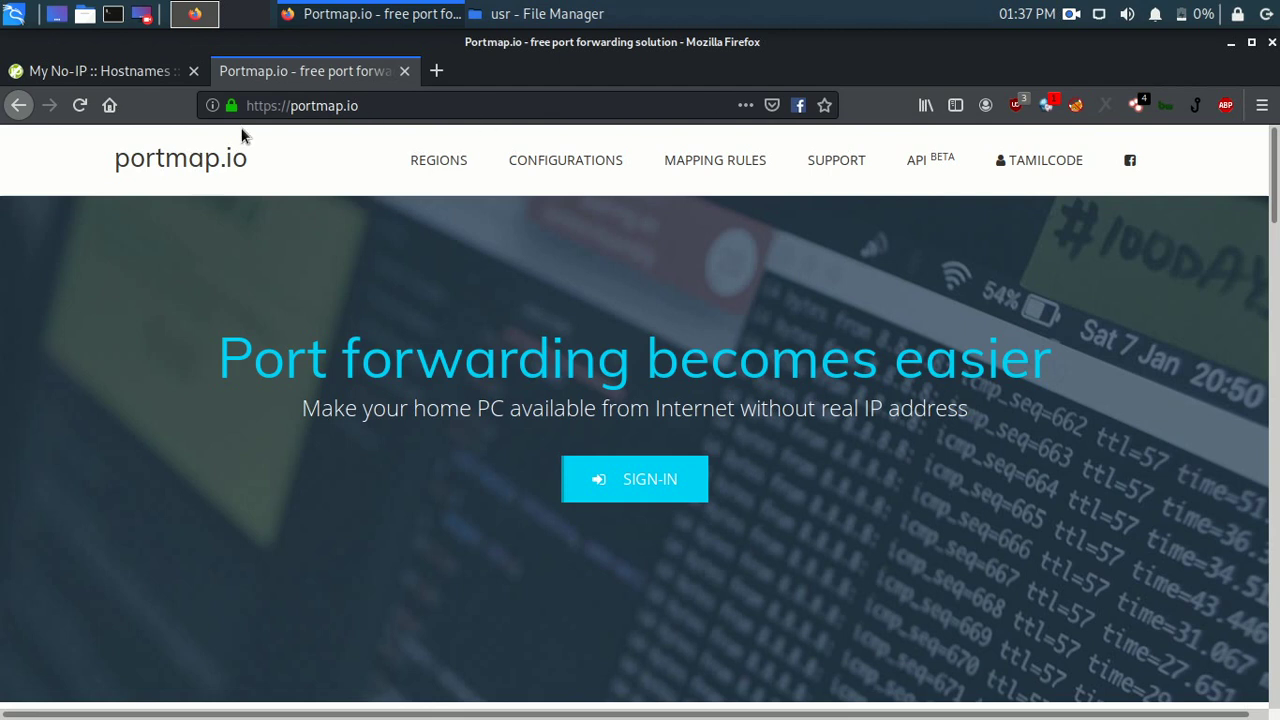
mouse_move(1036, 188)
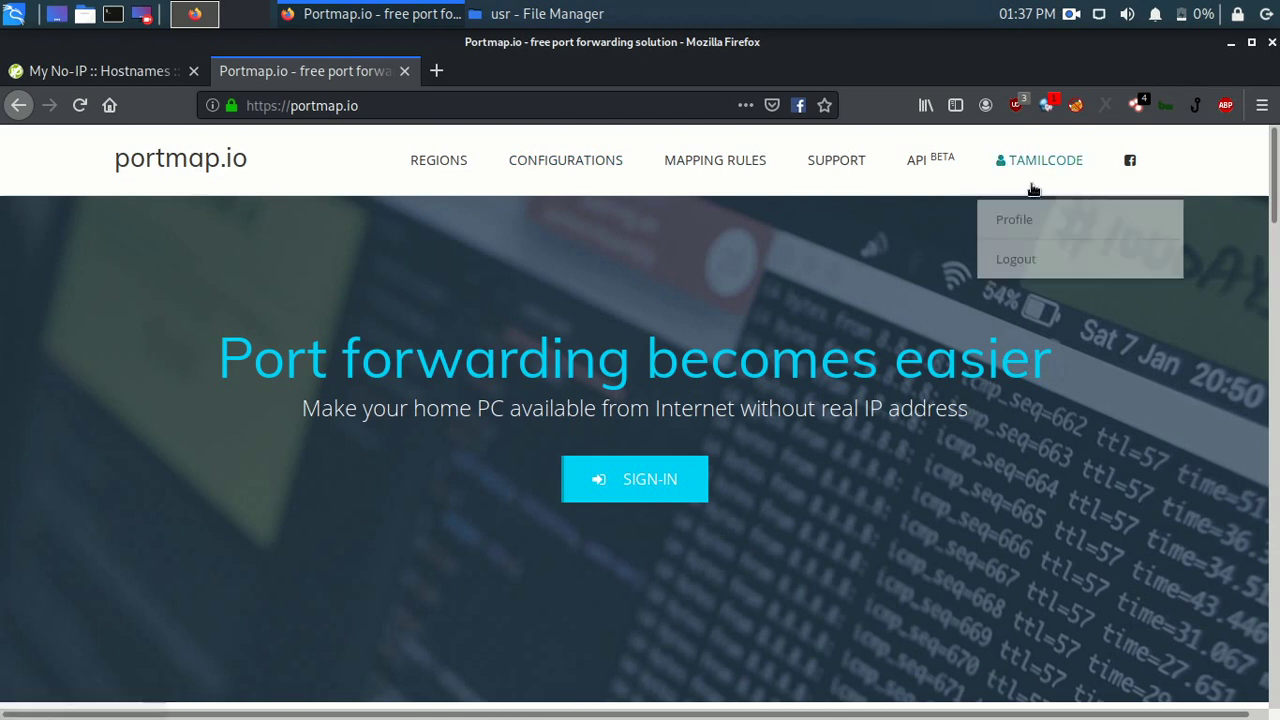
click(1036, 215)
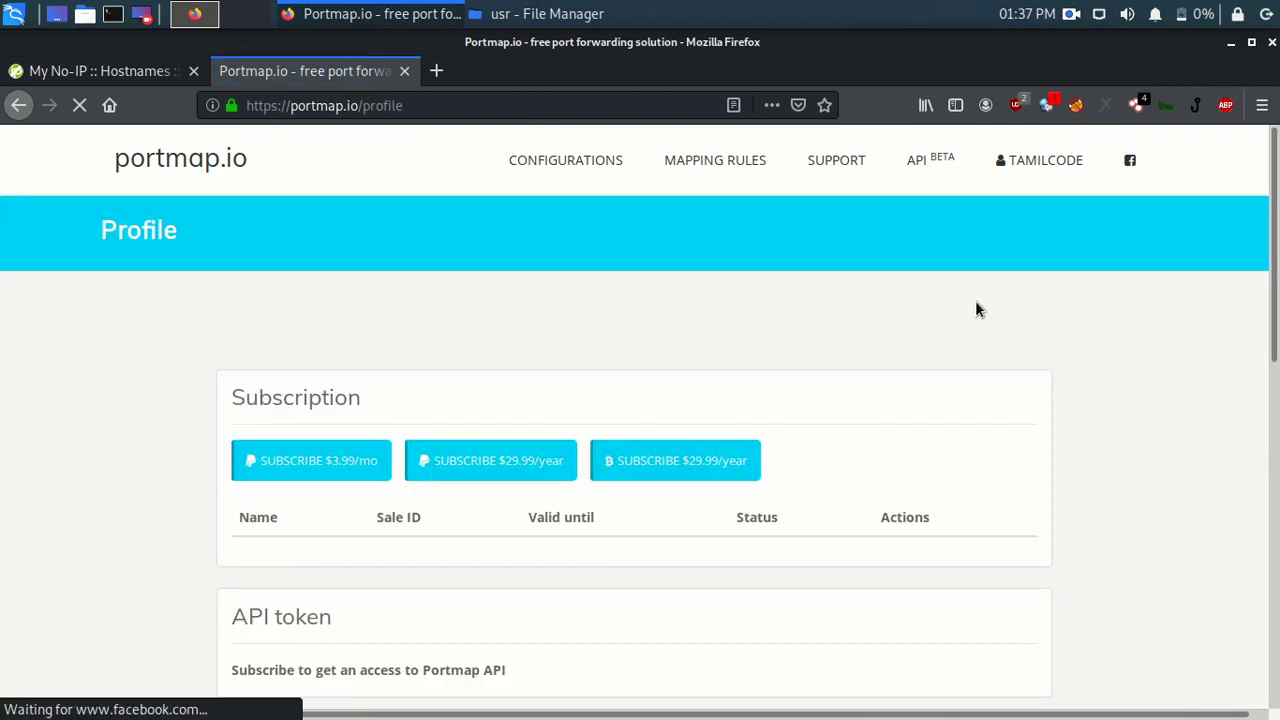
Open the OpenVPN configuration named first from the portmap.io configurations and review its tunnel setup instructions
click(571, 163)
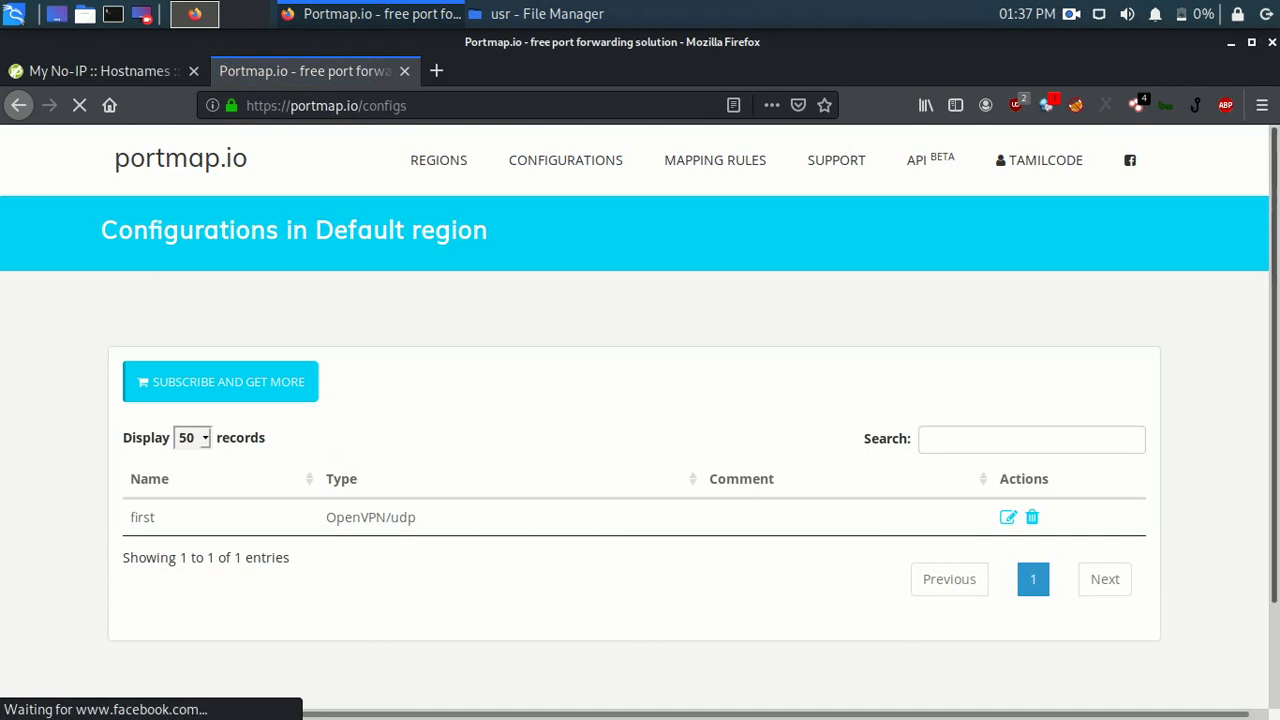
scroll(1080, 402, down, 2)
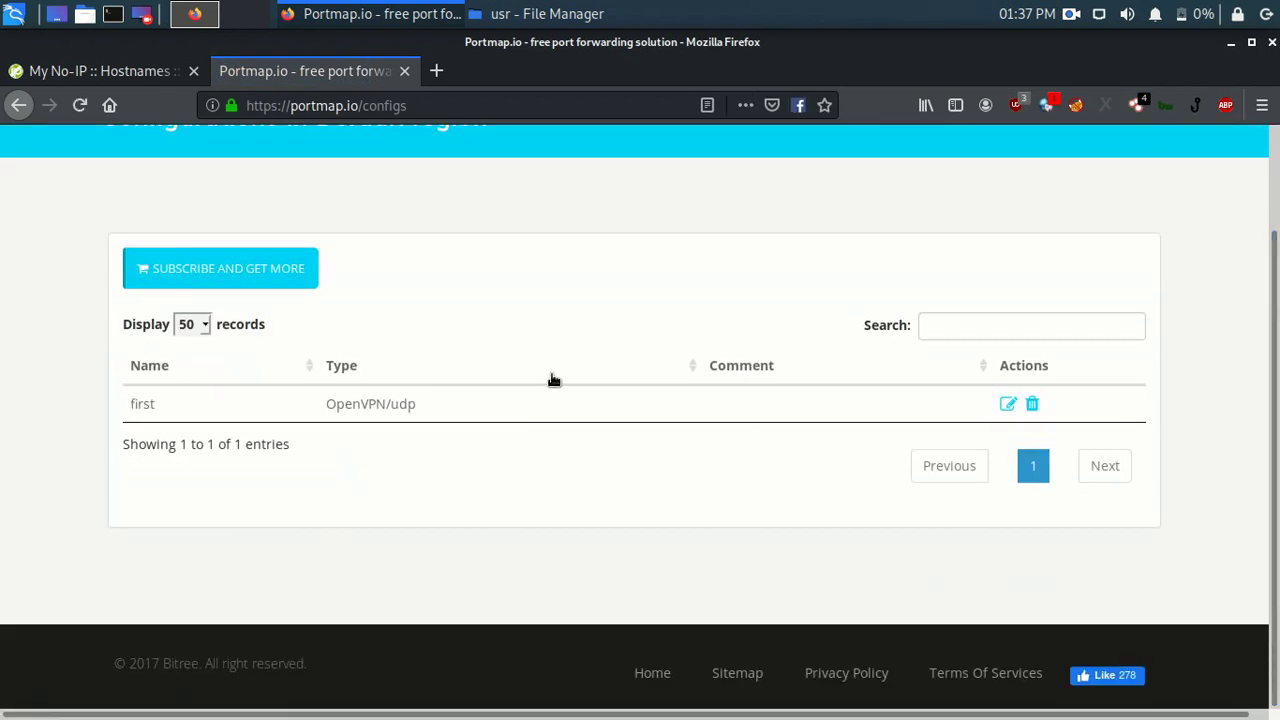
click(1006, 410)
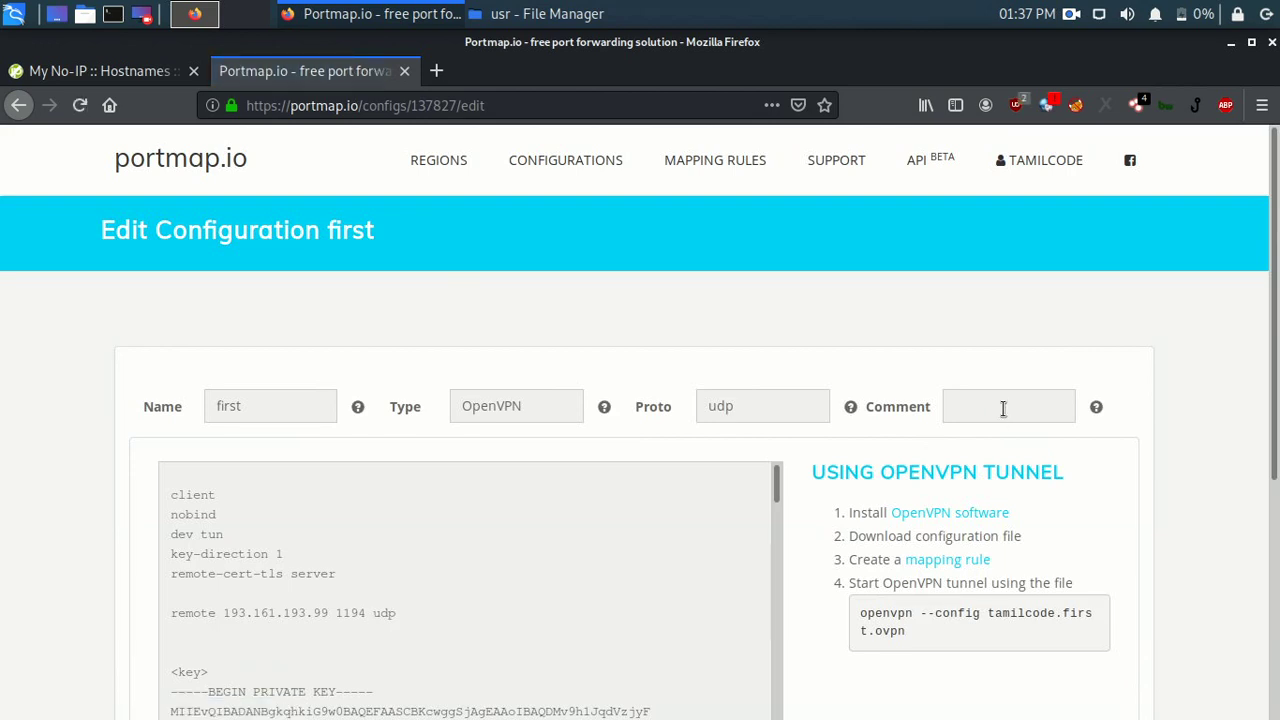
scroll(960, 425, down, 3)
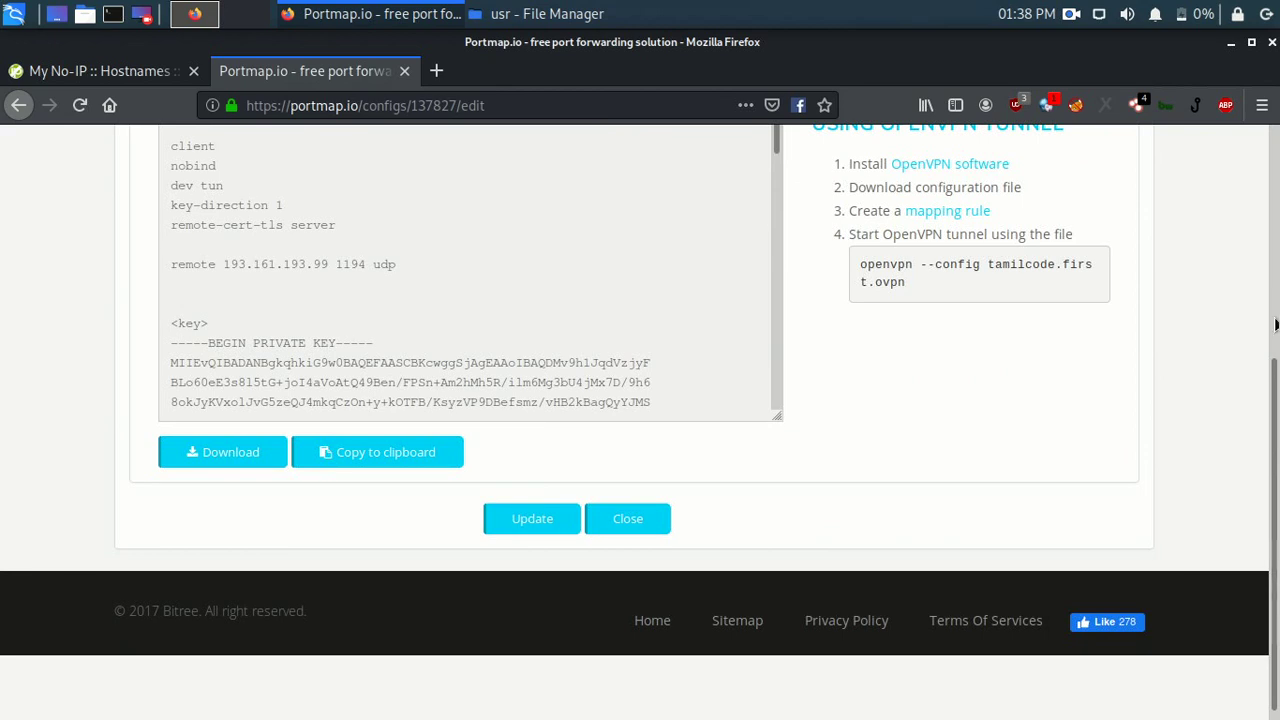
scroll(1277, 318, up, 1)
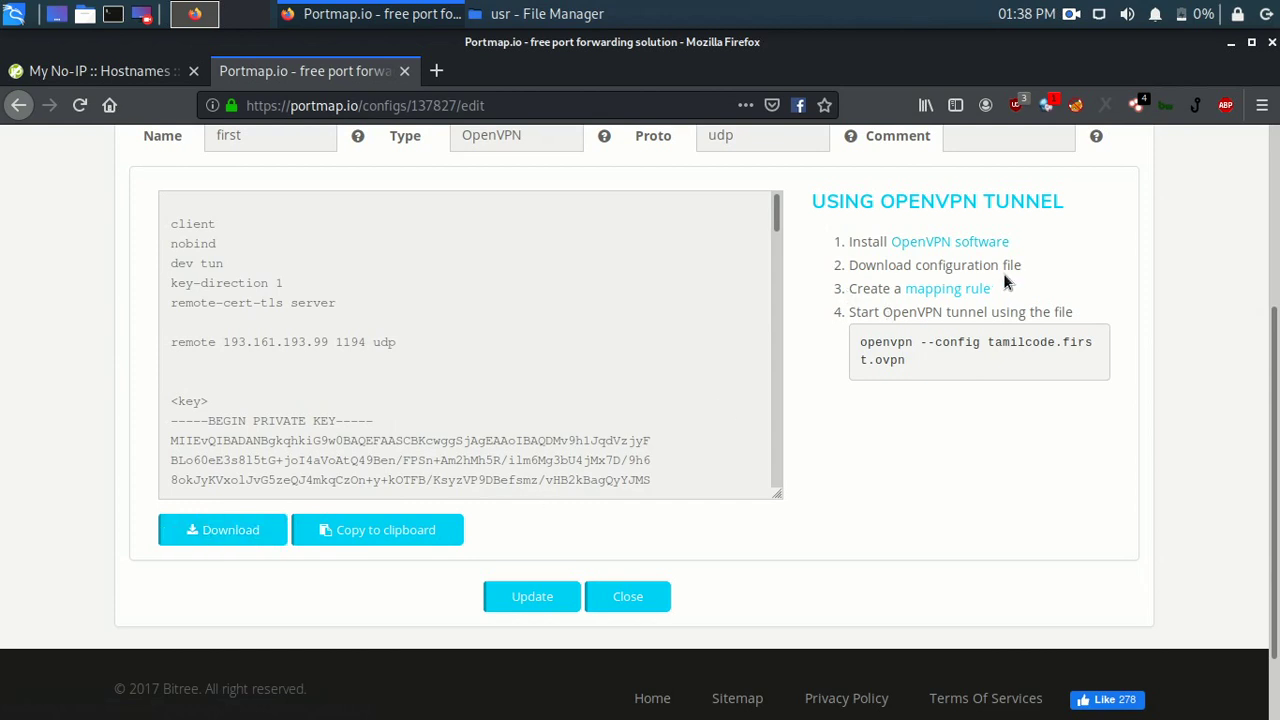
drag(857, 309, 966, 400)
click(966, 400)
Check the home folder in the file manager for the tamilcode.first.ovpn file and return to the browser
click(1230, 42)
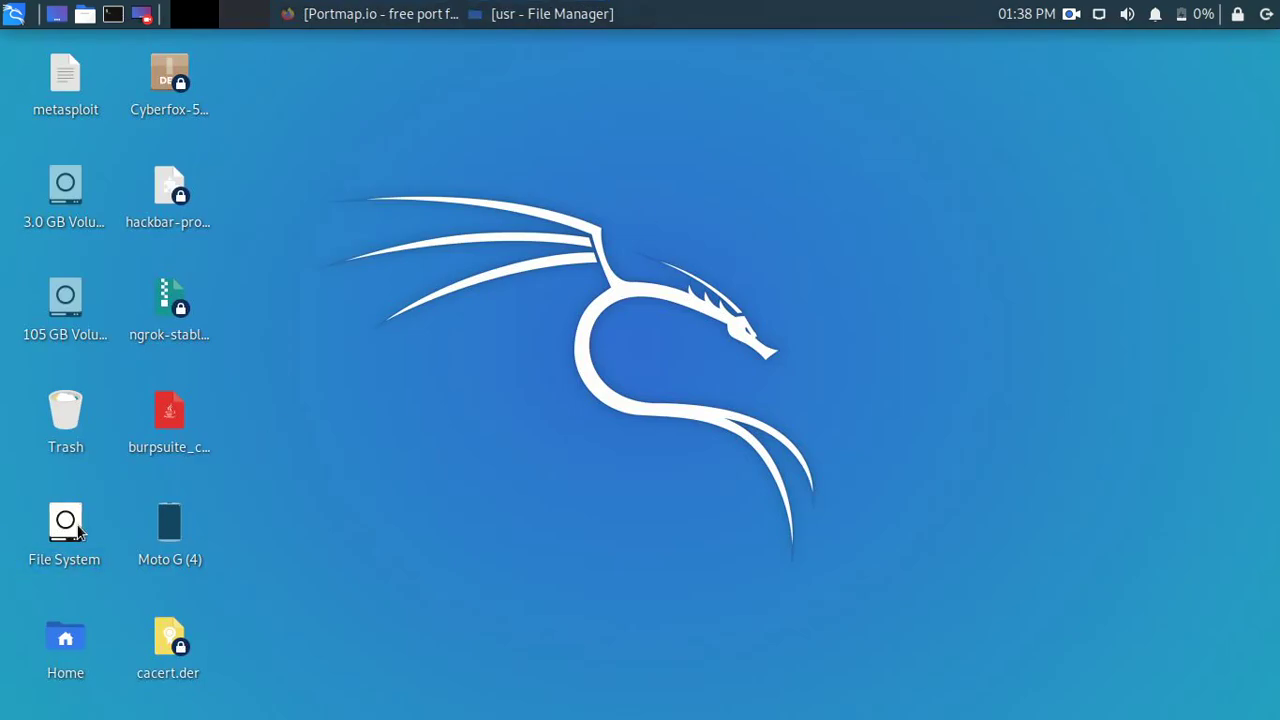
double_click(80, 530)
click(71, 297)
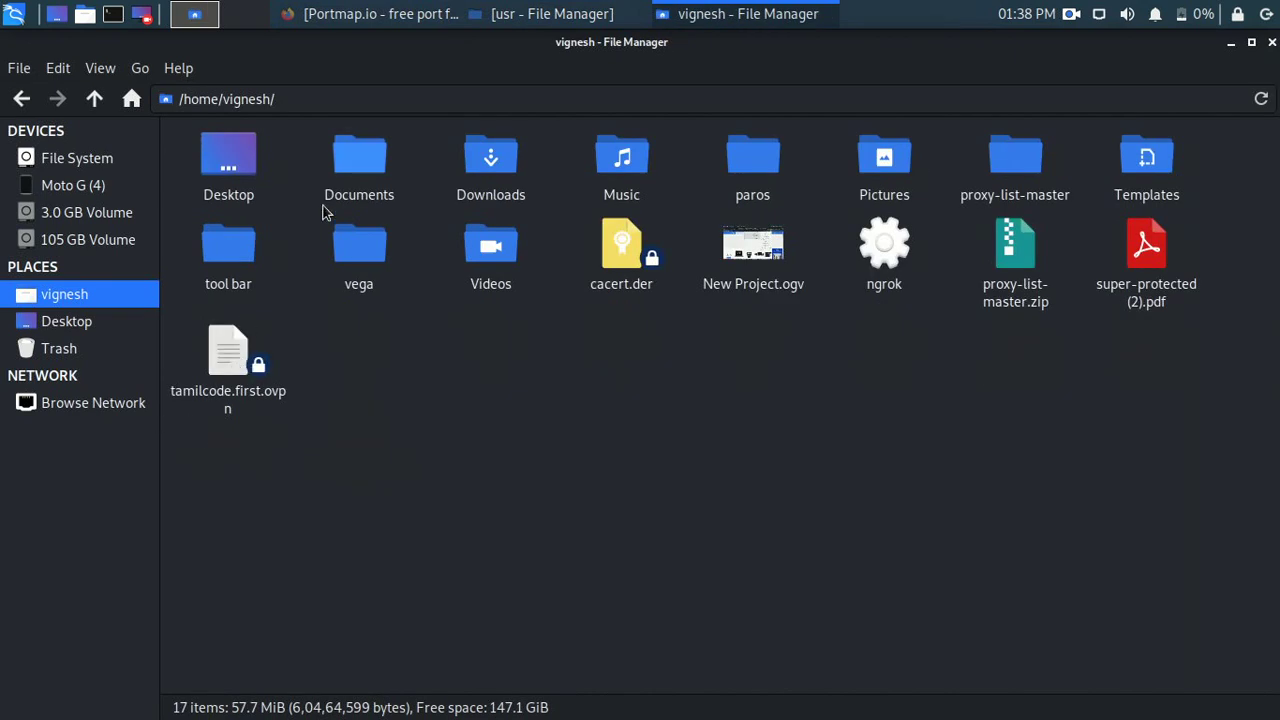
click(381, 10)
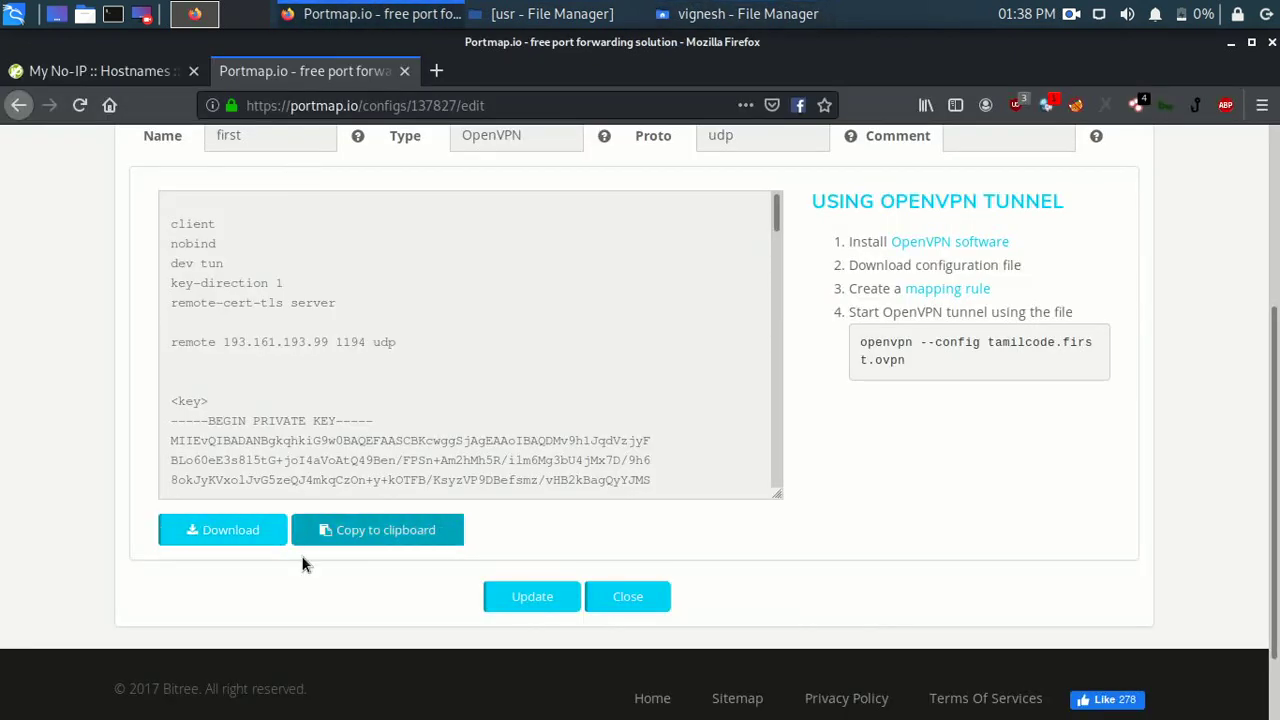
Leave the configuration page and delete the existing mapping rule of the first configuration, confirming the deletion
click(525, 597)
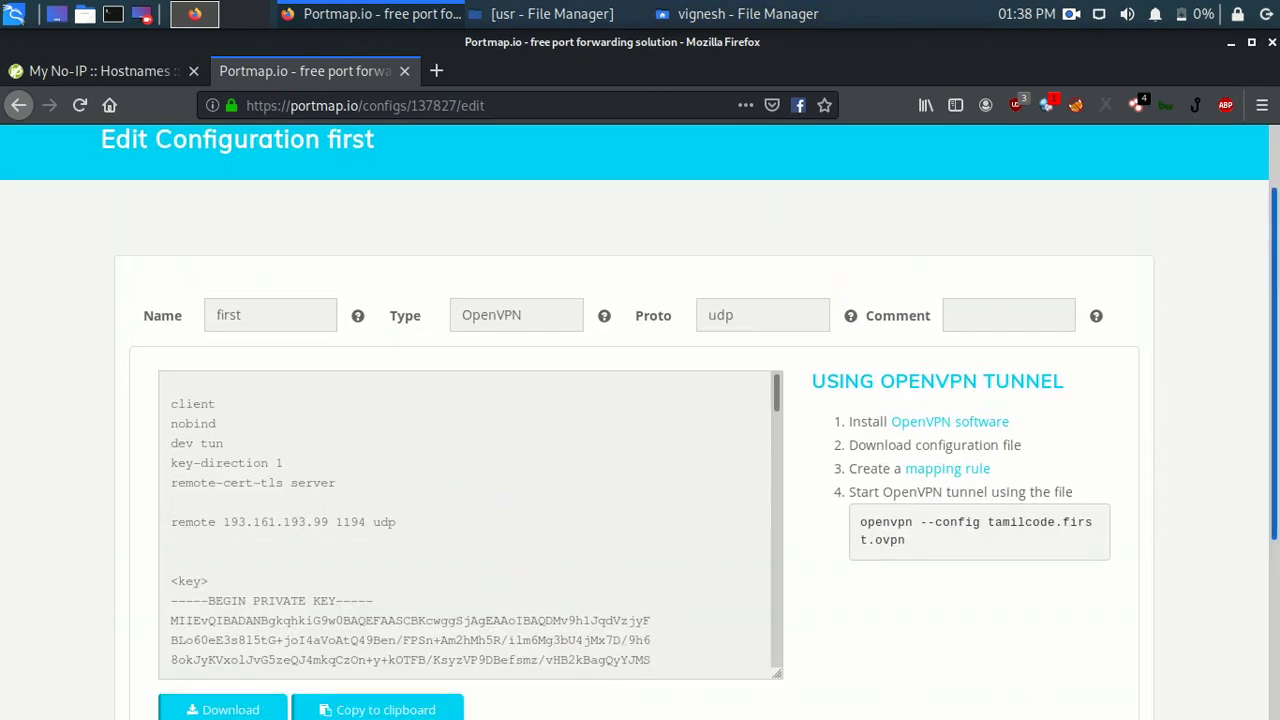
click(18, 105)
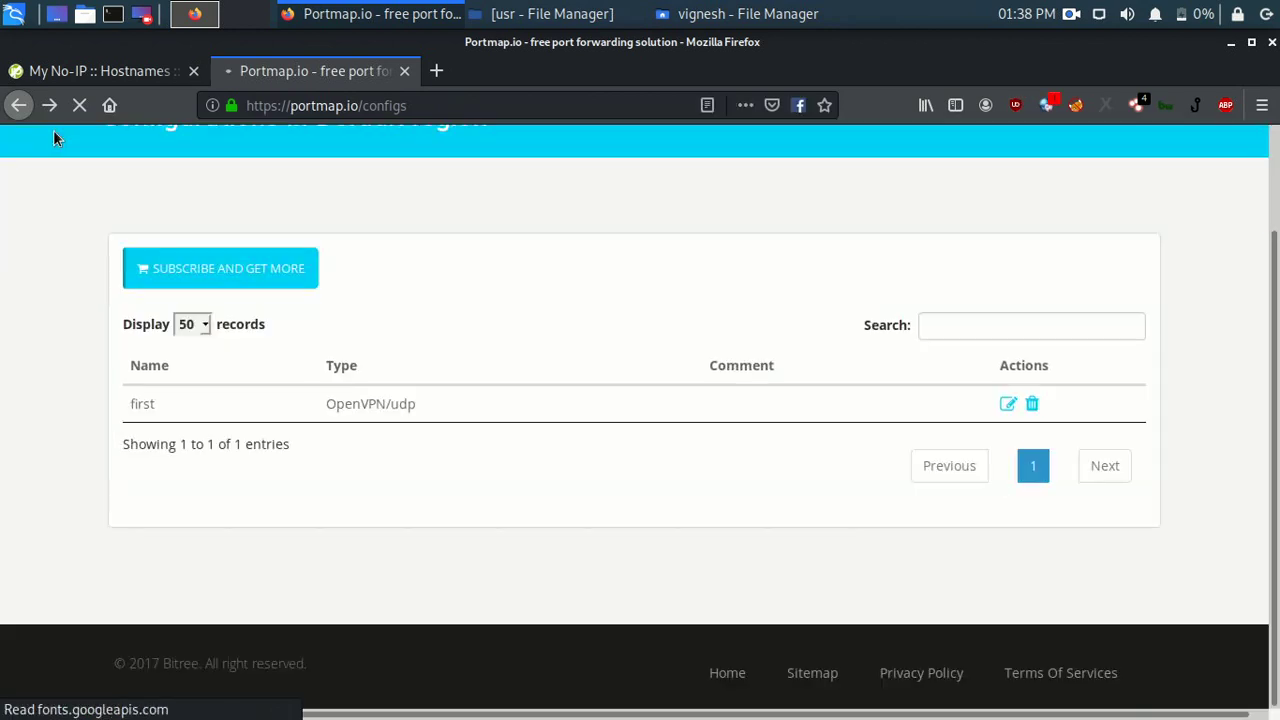
scroll(1266, 371, up, 2)
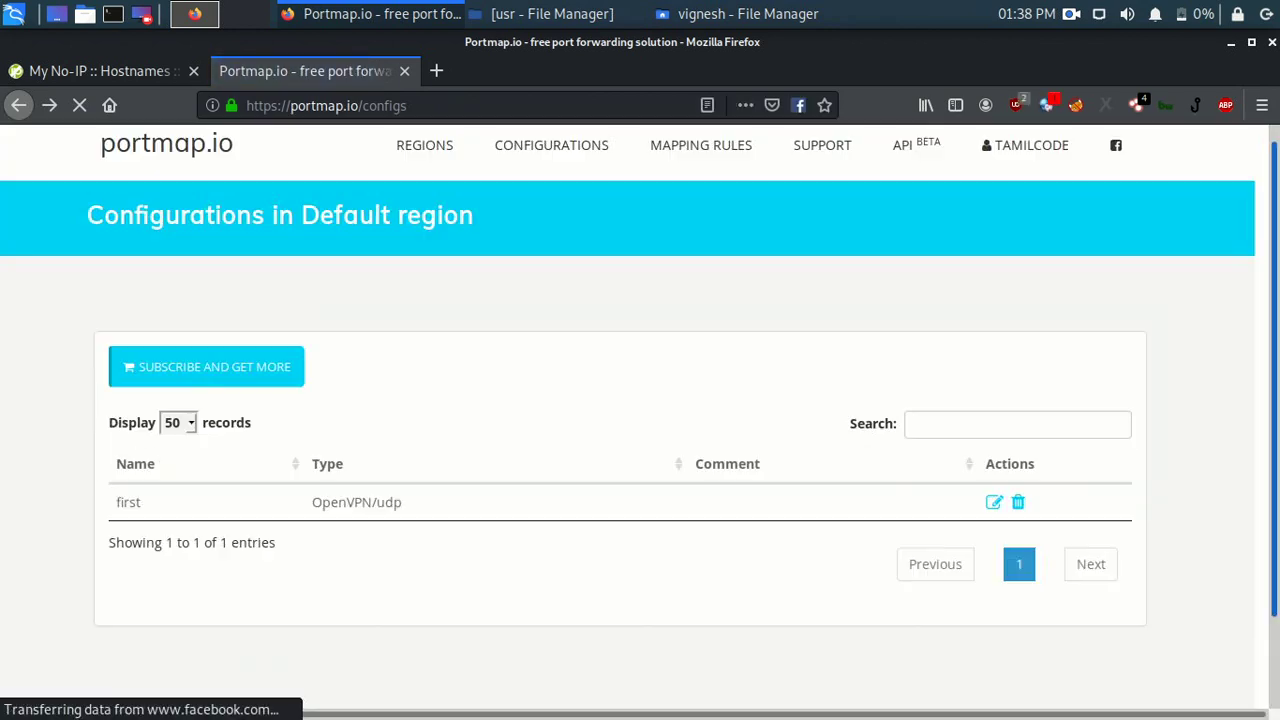
click(706, 166)
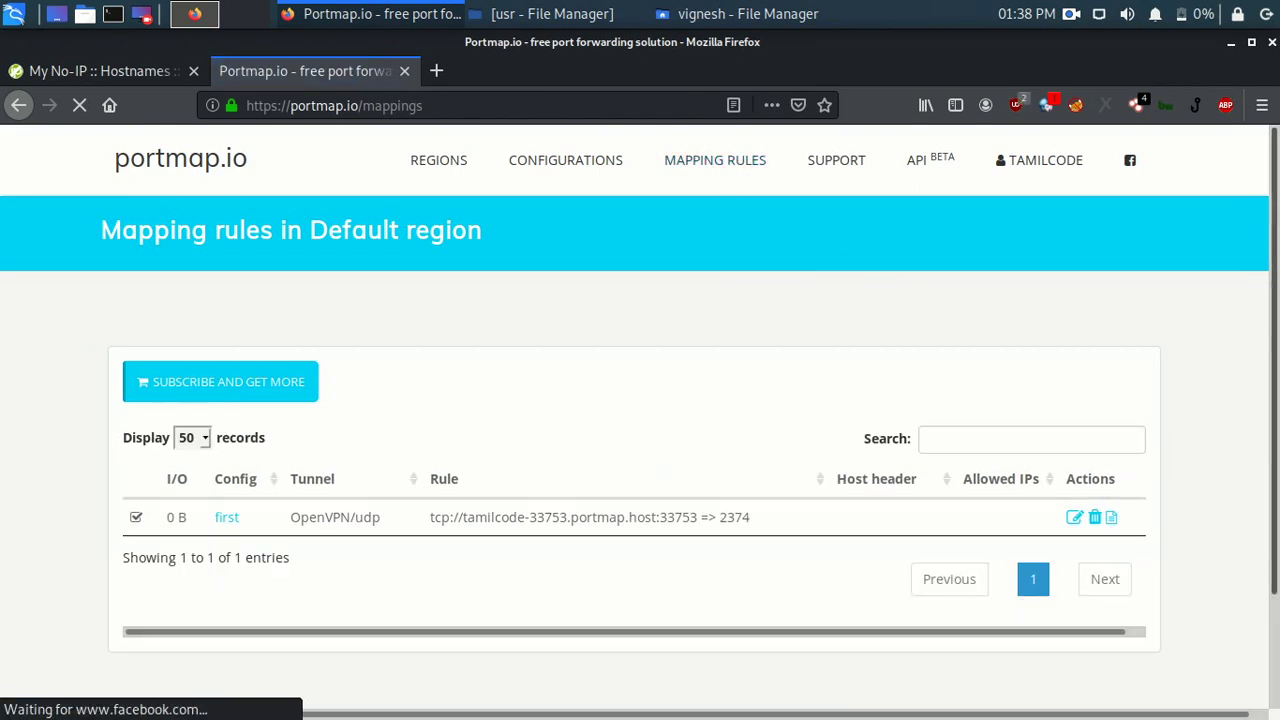
scroll(706, 510, down, 2)
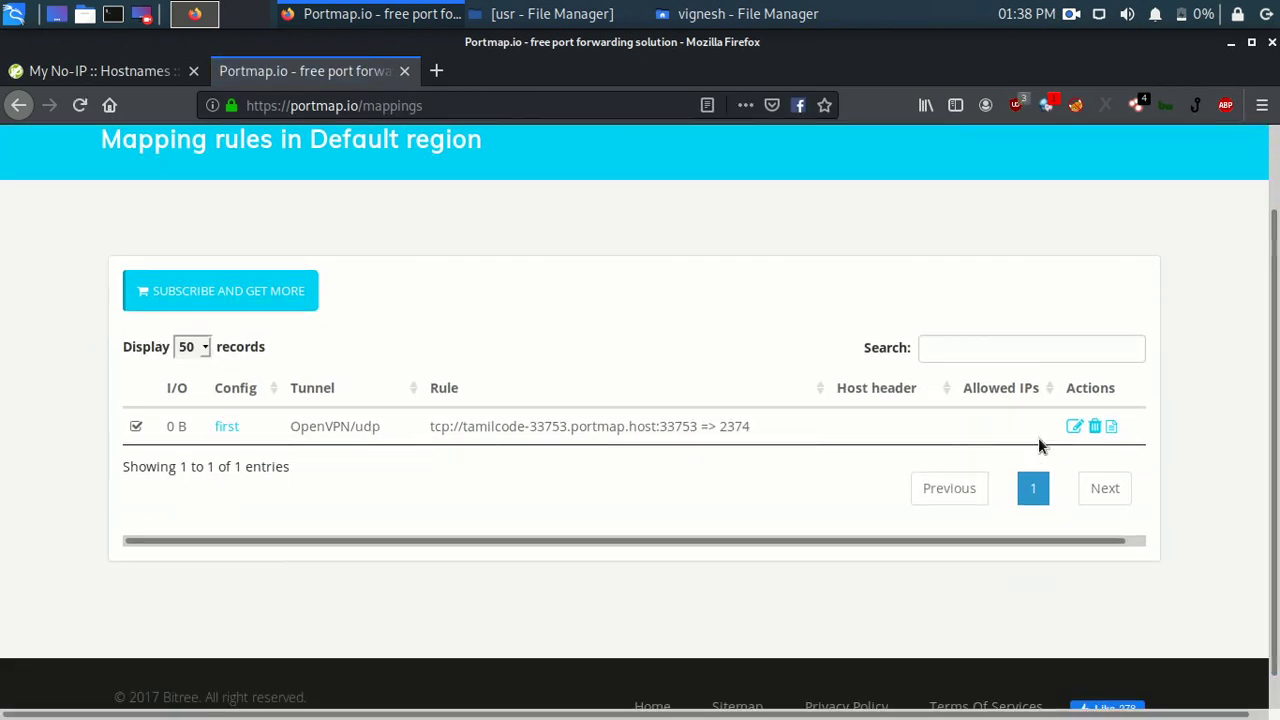
click(1092, 430)
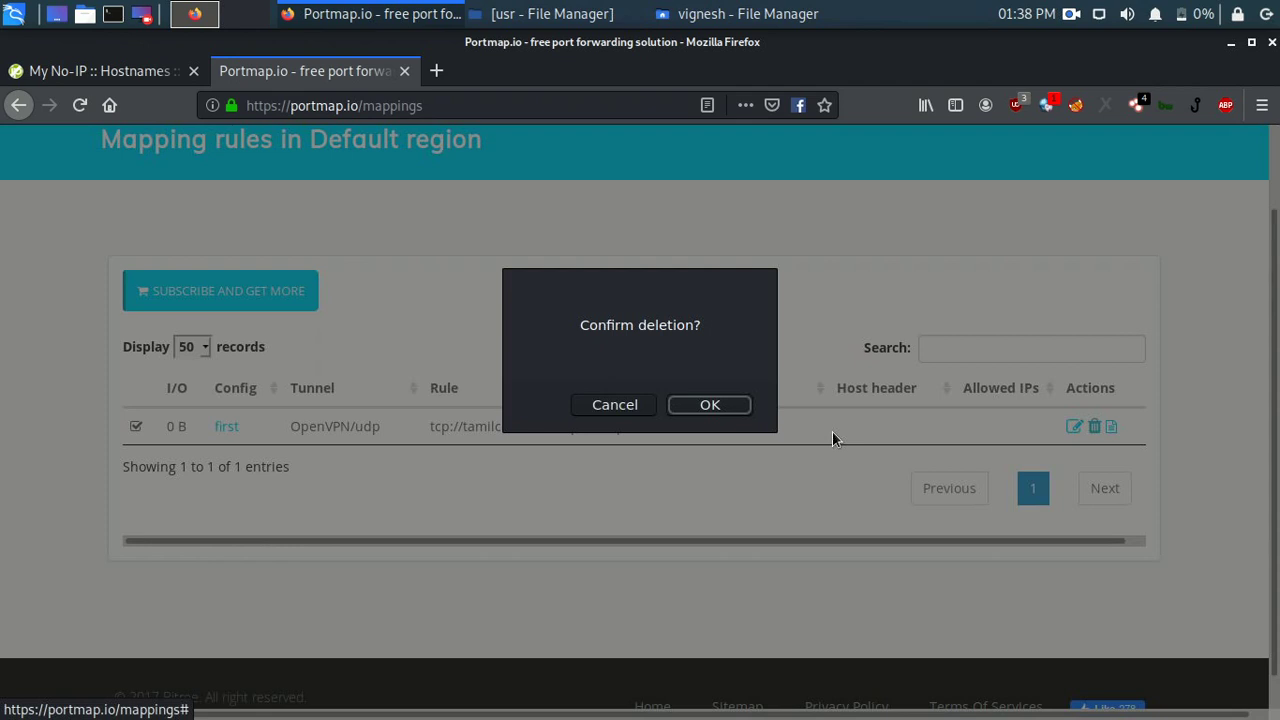
click(728, 416)
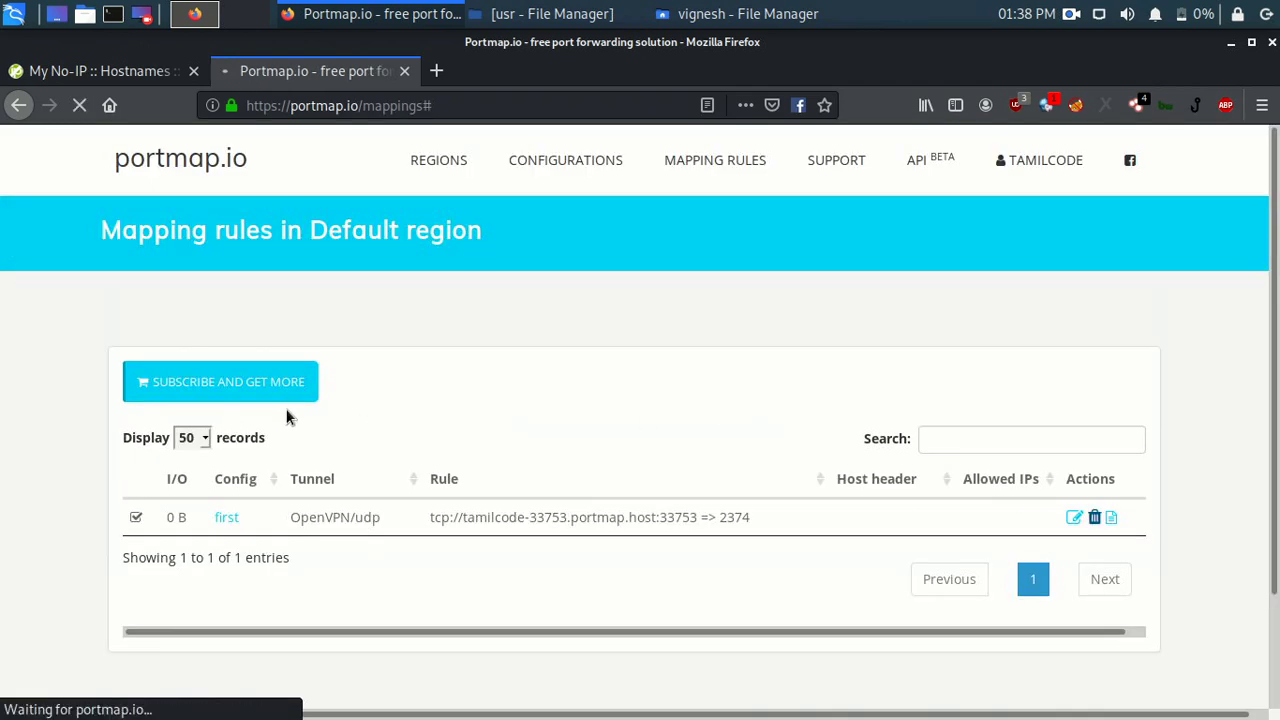
click(724, 168)
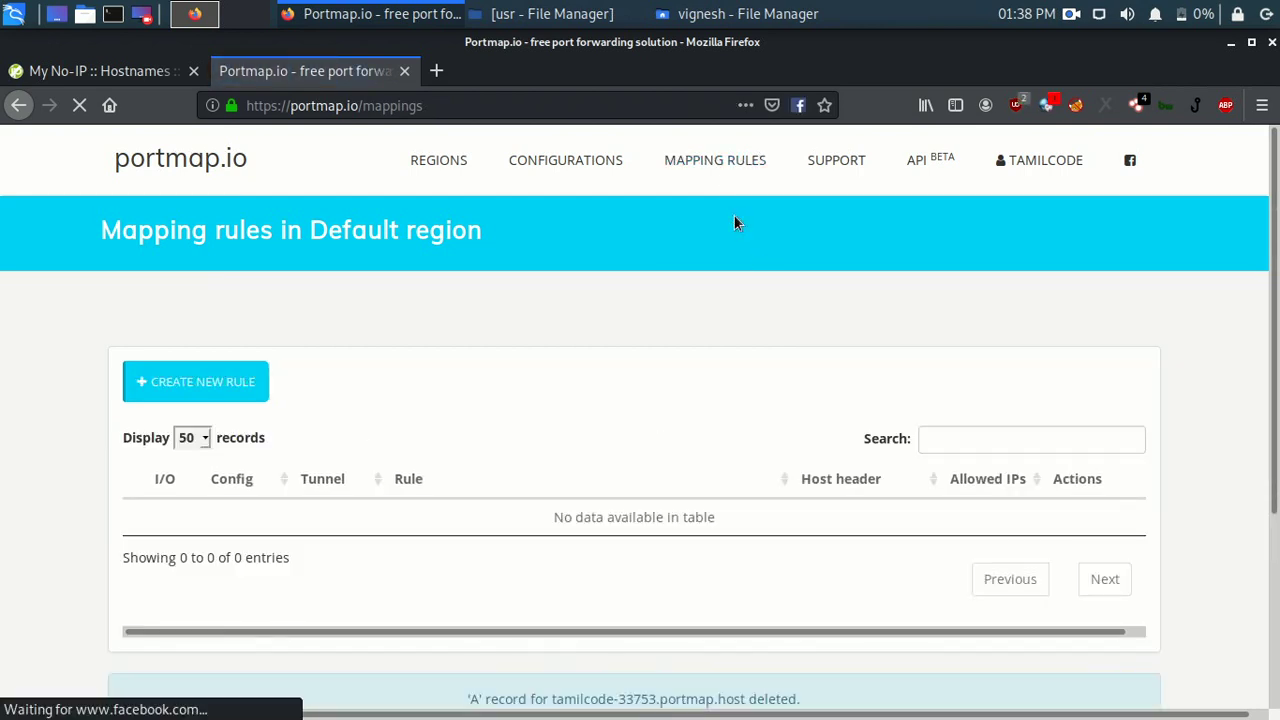
Create a new mapping rule for the first configuration with protocol tcp and port 8080 on the PC
click(231, 375)
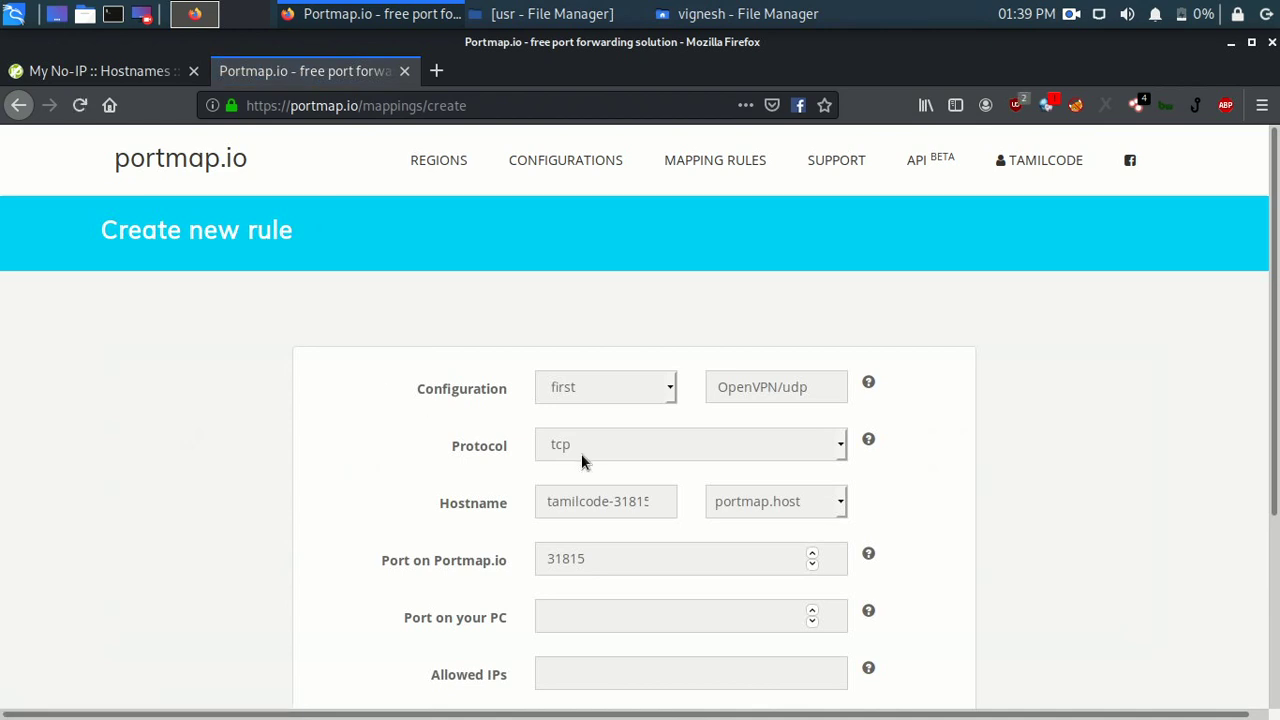
scroll(1150, 440, down, 1)
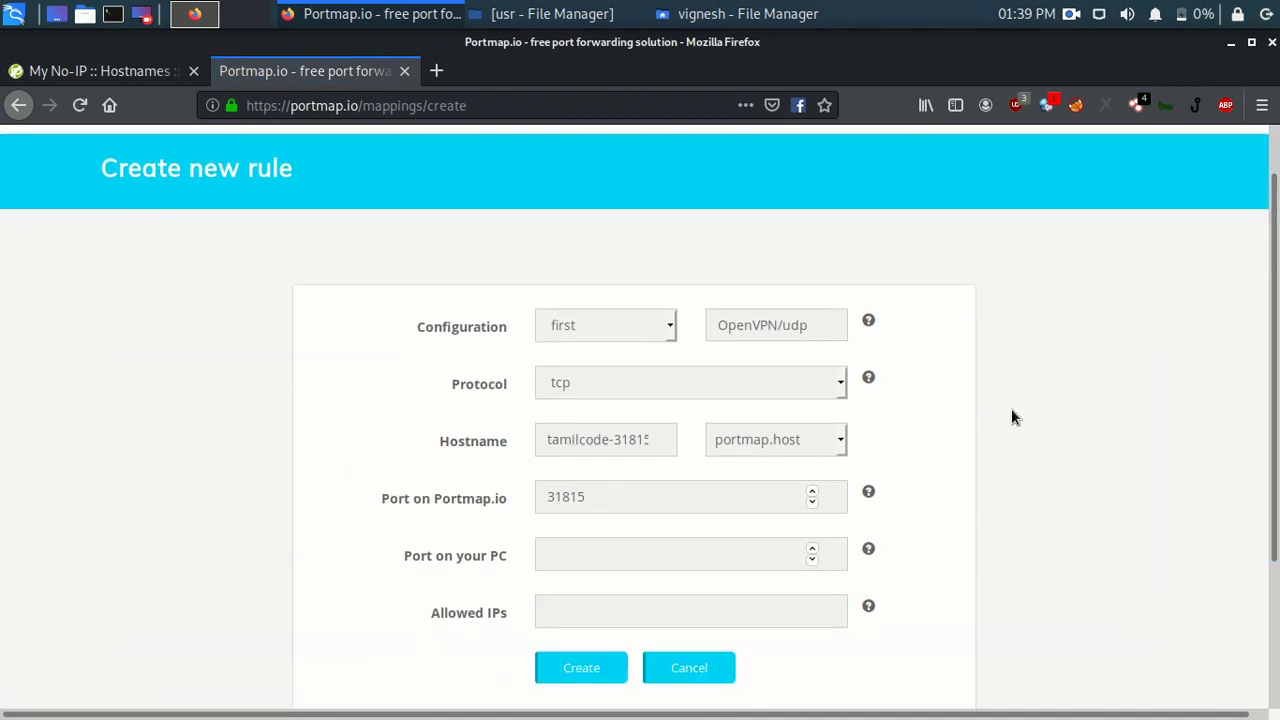
click(836, 385)
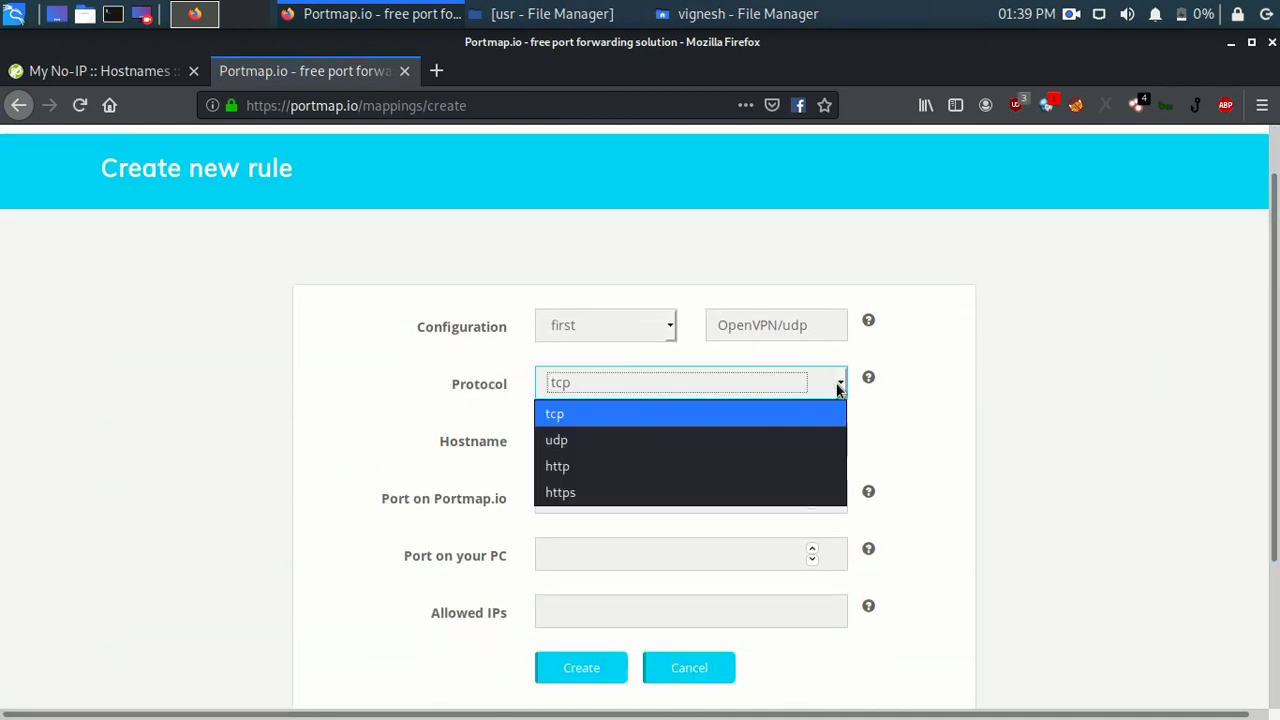
click(775, 414)
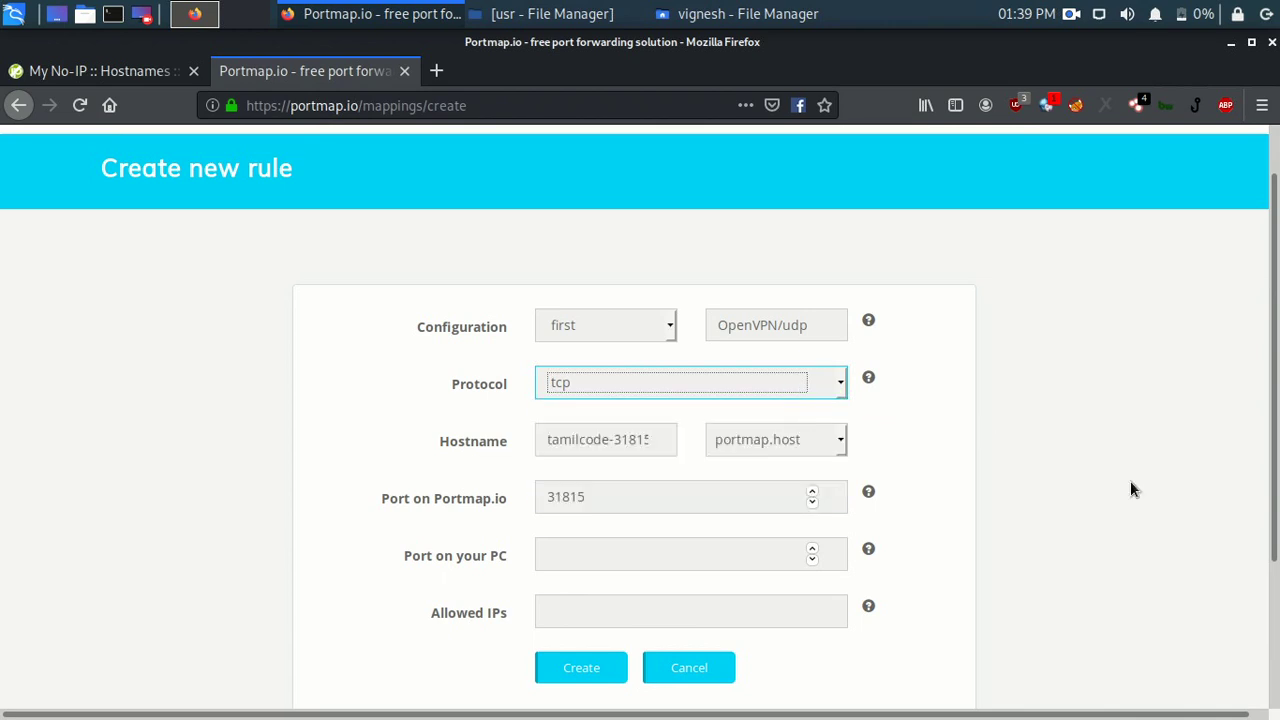
scroll(980, 432, down, 3)
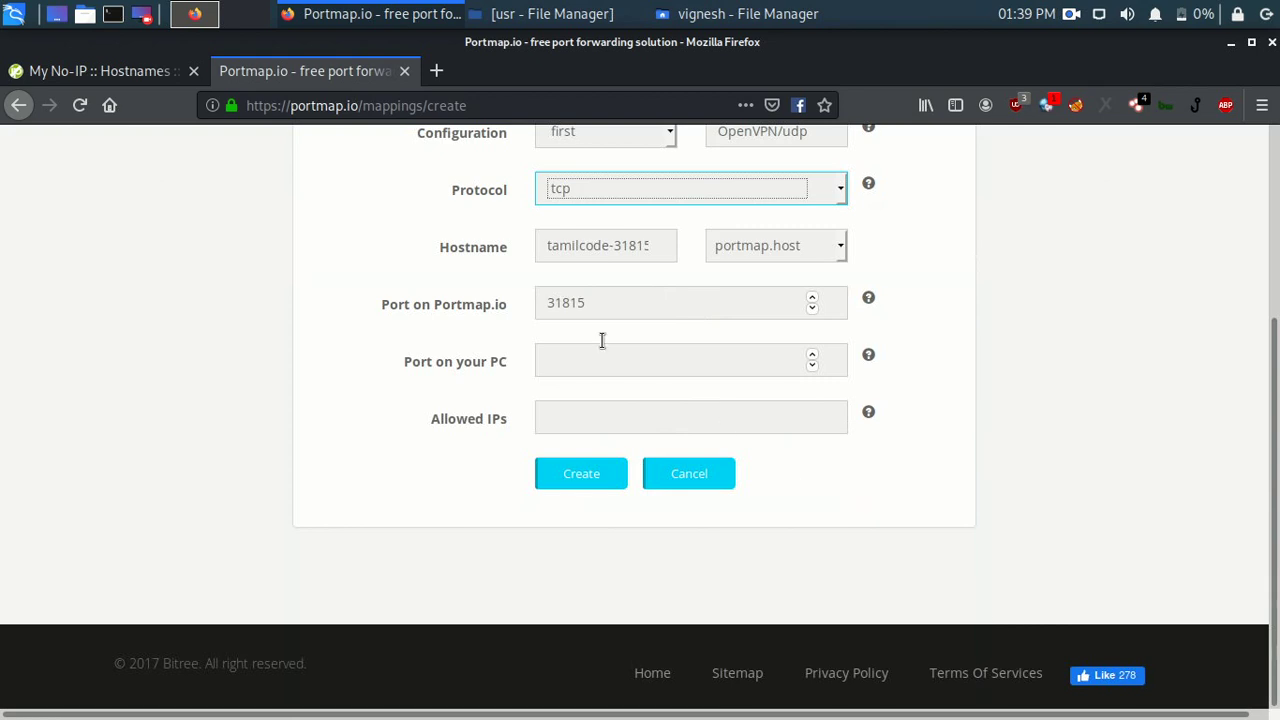
click(580, 360)
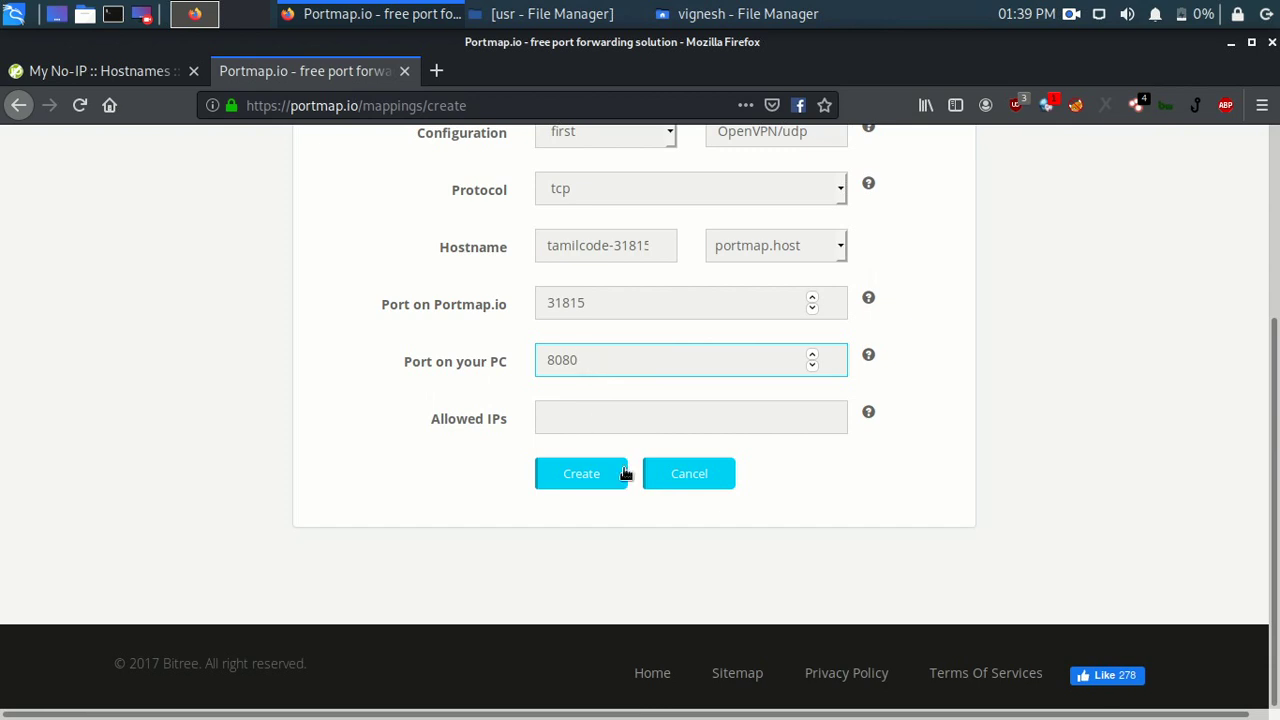
click(585, 473)
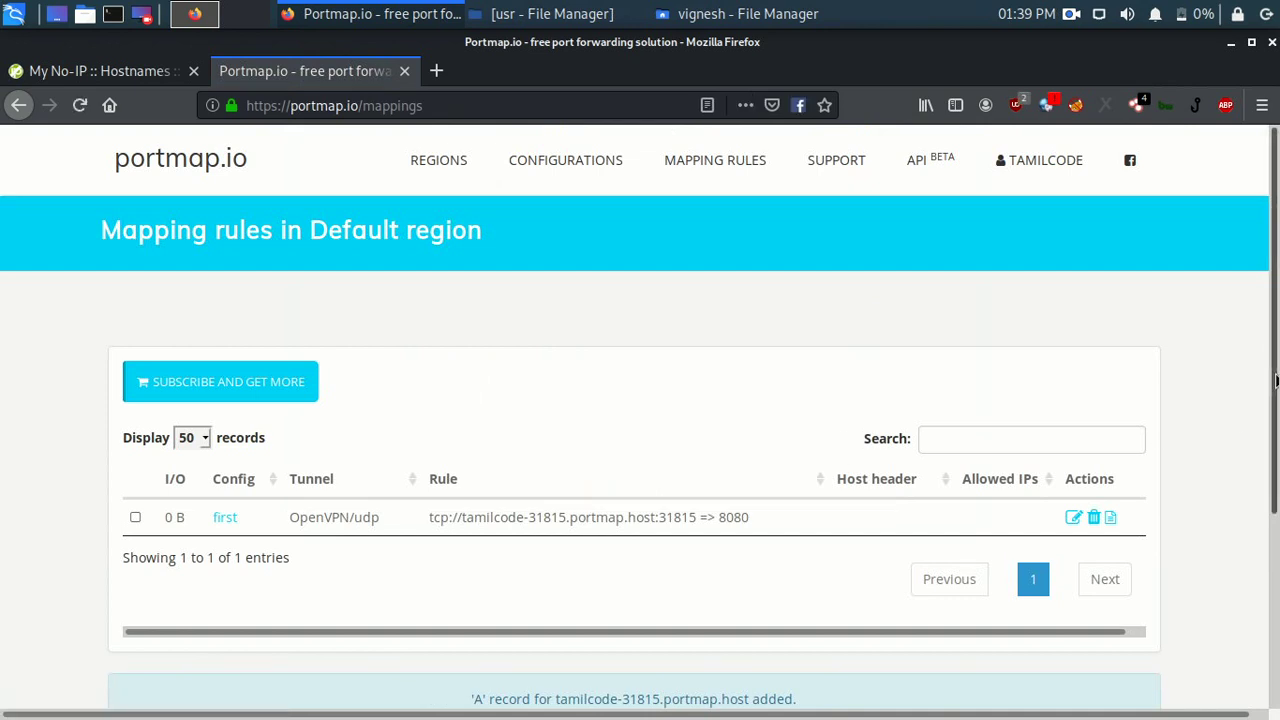
Review the new mapping rule's public address and local port in the mapping rules list, and glance at the No-IP tab
scroll(900, 500, down, 1)
drag(648, 443, 763, 457)
click(763, 457)
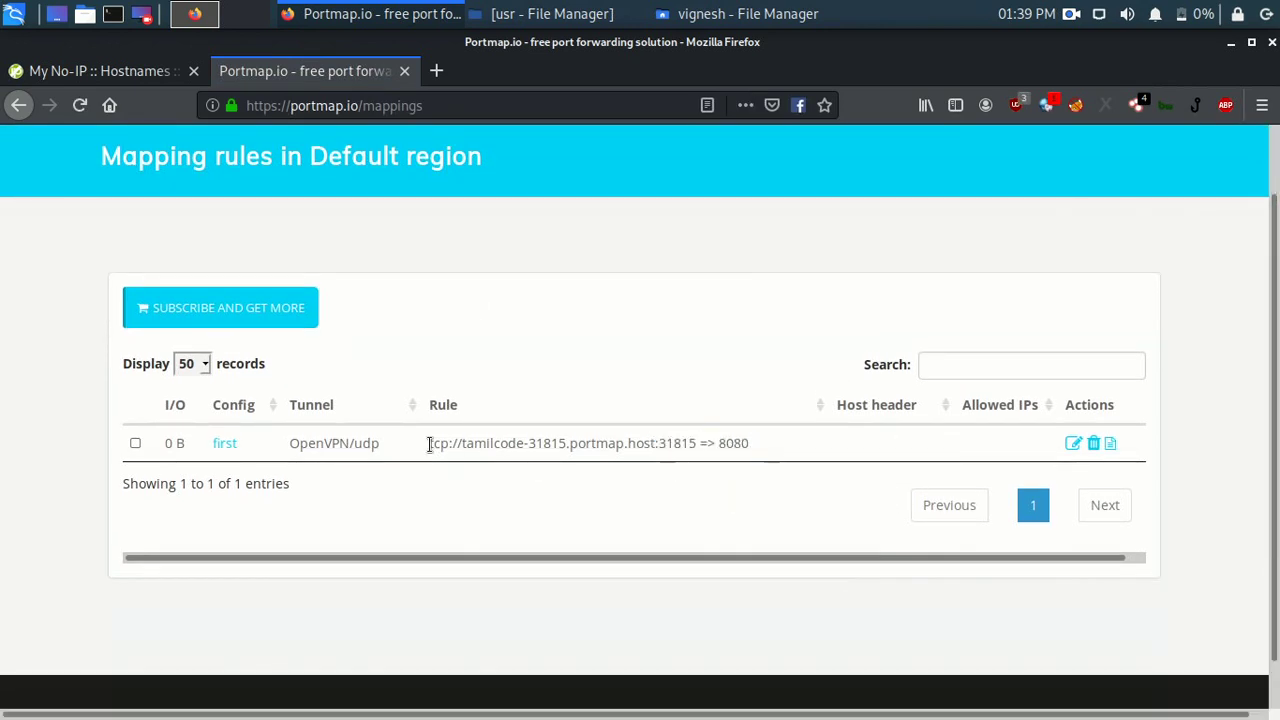
drag(431, 441, 726, 463)
click(725, 462)
click(115, 71)
click(313, 71)
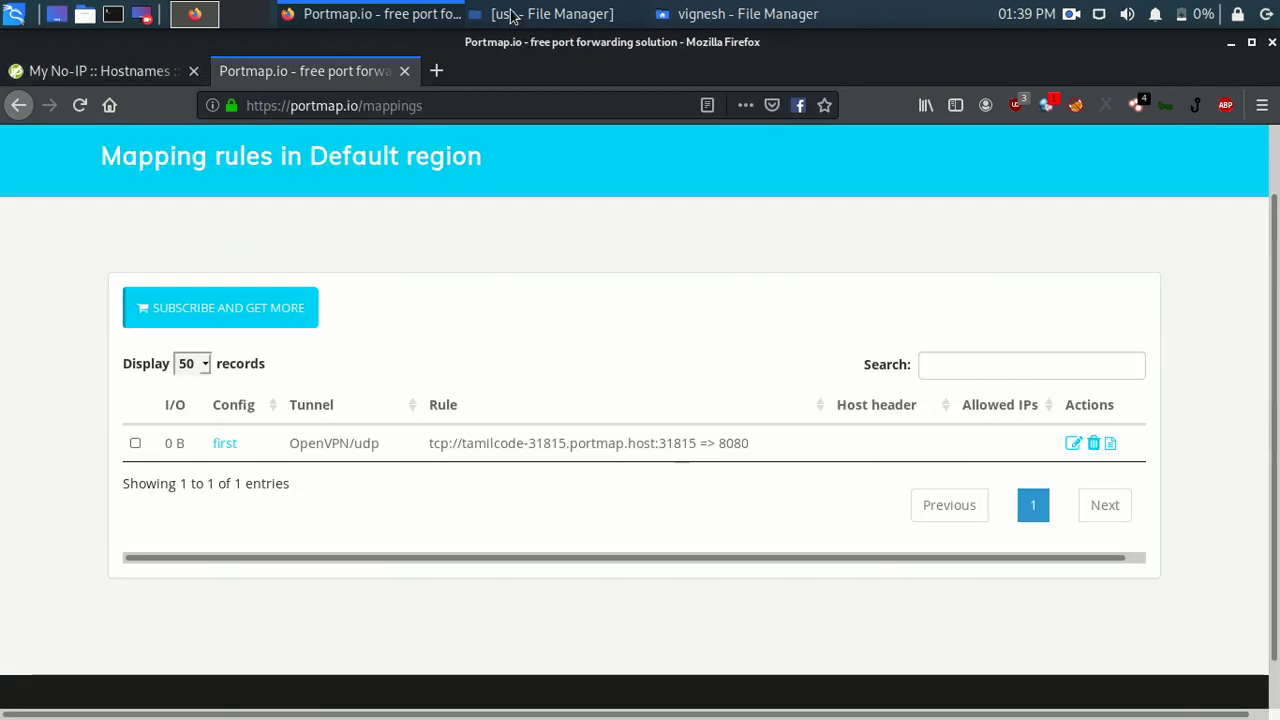
Open a terminal in the home folder from the file manager and start a root shell with sudo su, entering the account password
click(700, 13)
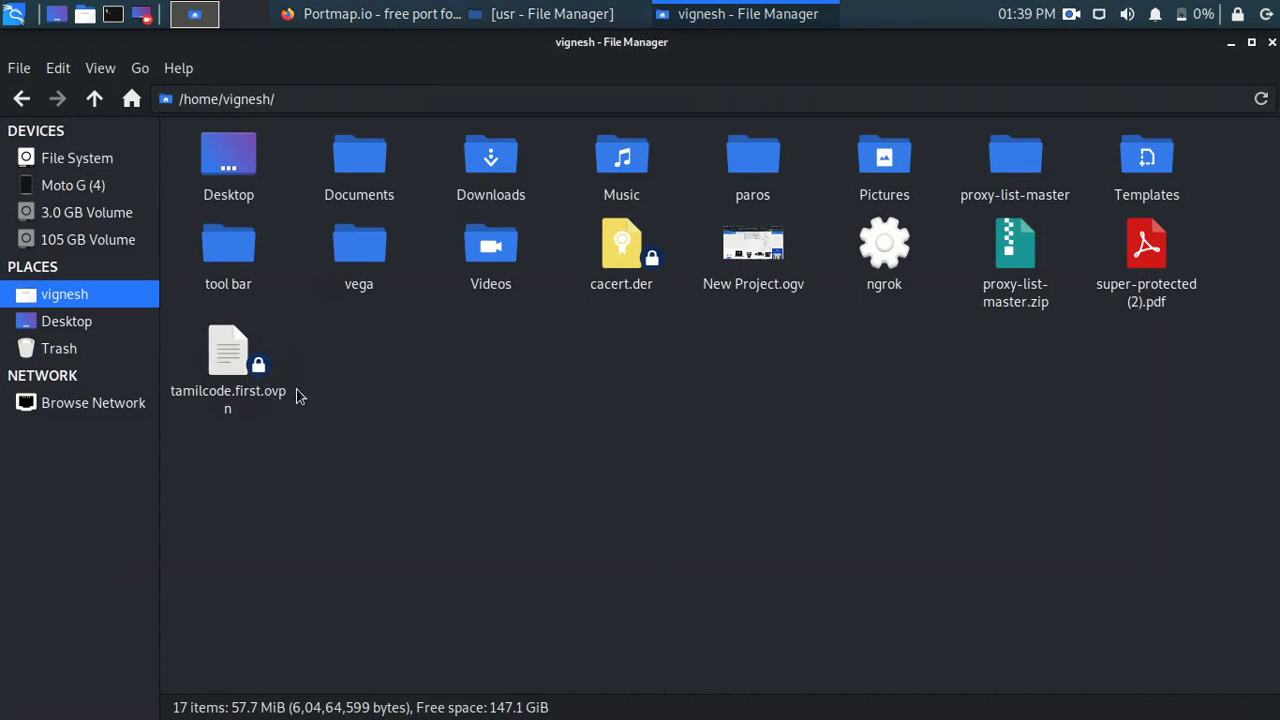
right_click(508, 396)
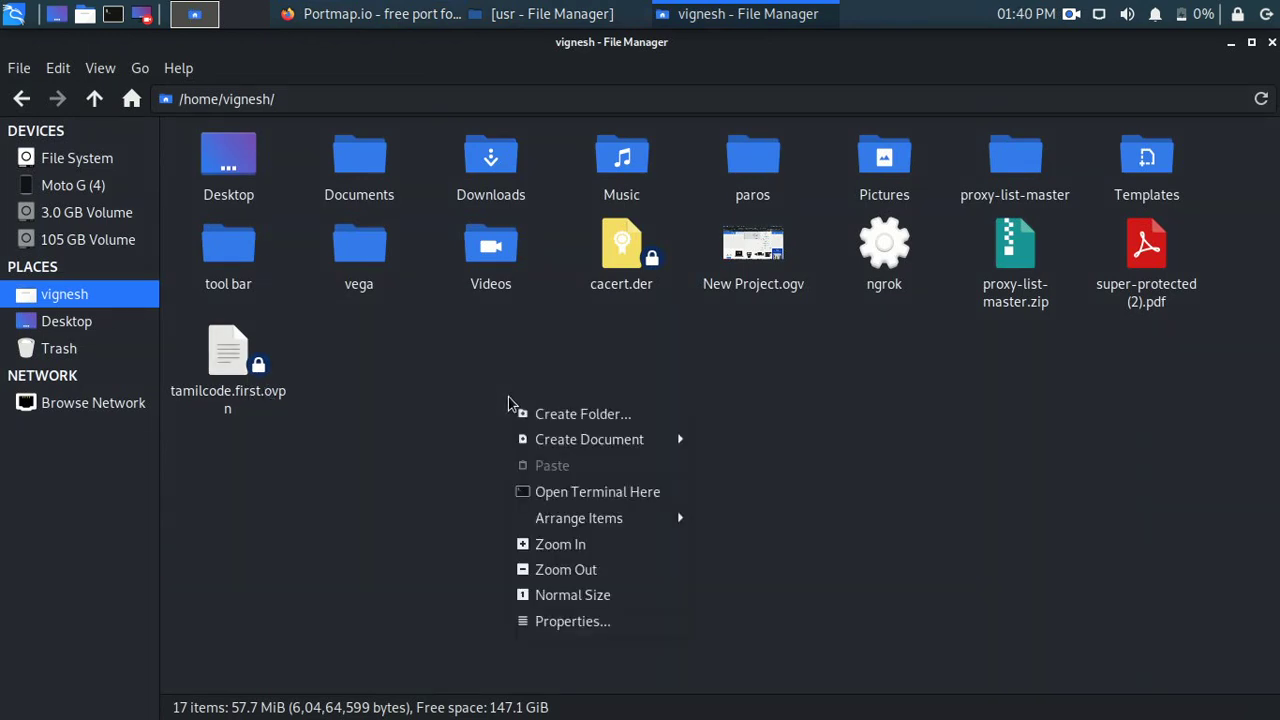
click(602, 490)
text(sudo)
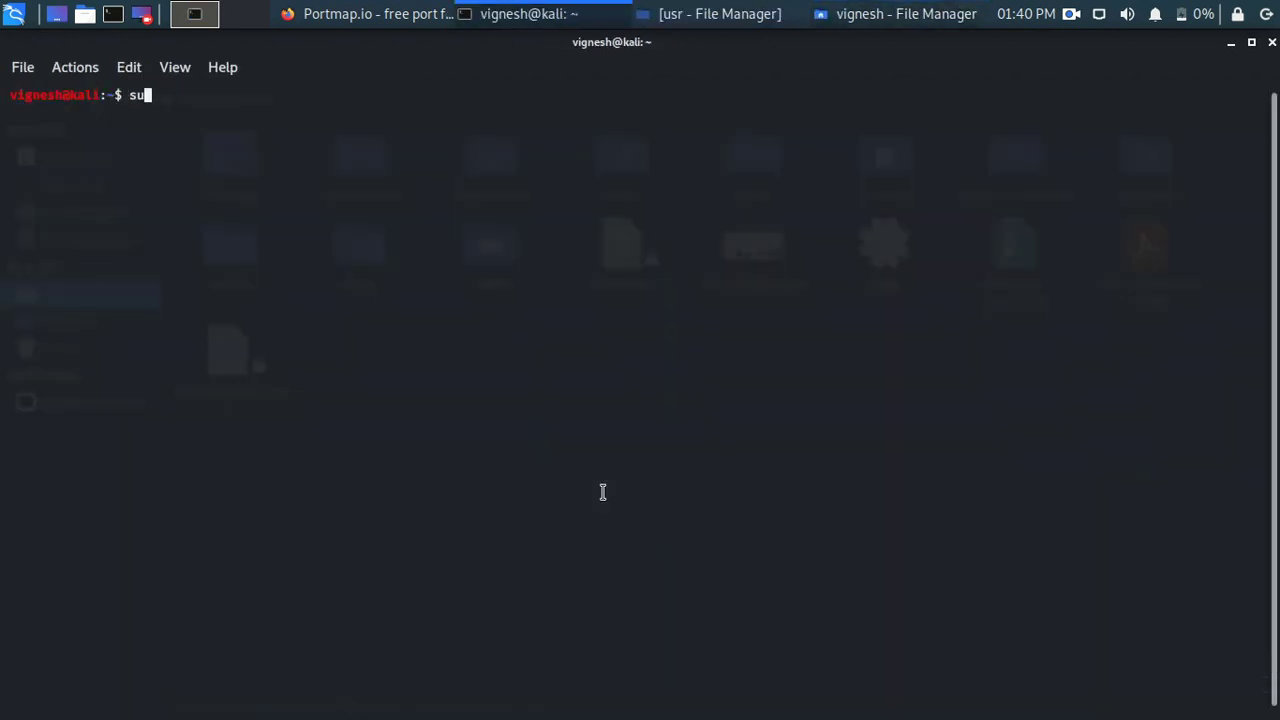
text( su)
key(Return)
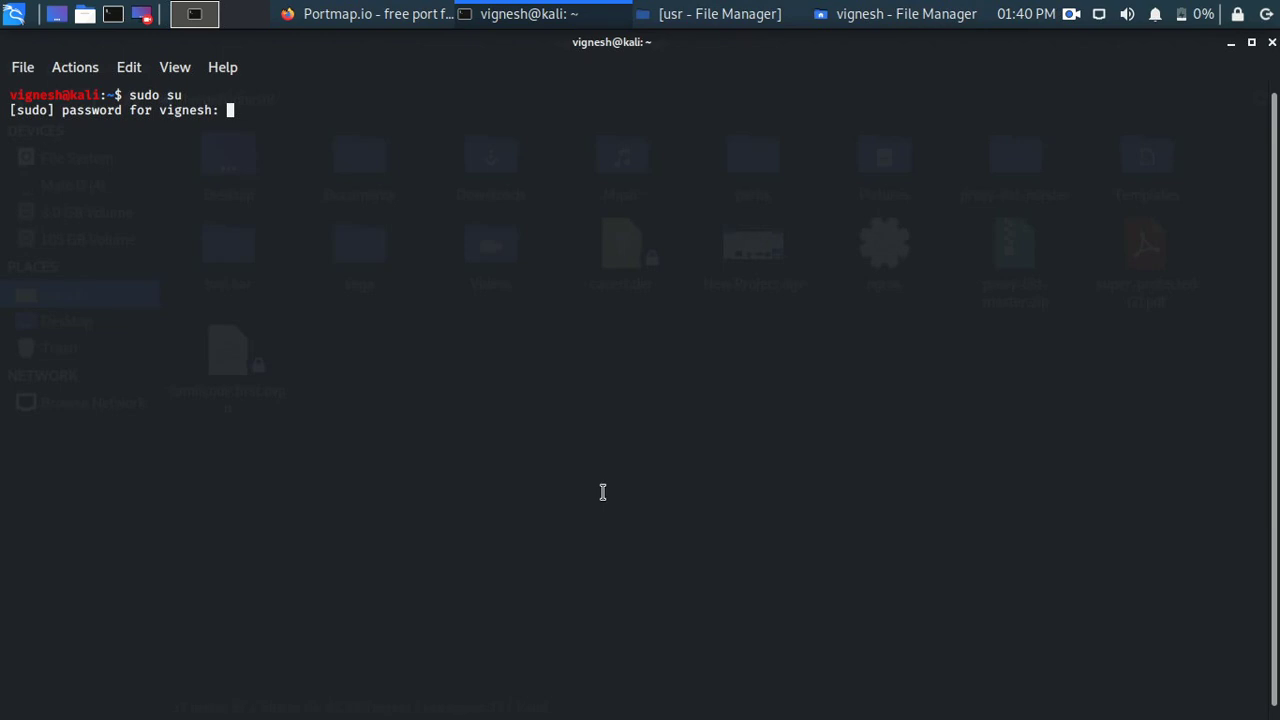
key(Return)
List the home folder's files with ls and compare them with the folder in the file manager
text(ls)
key(Return)
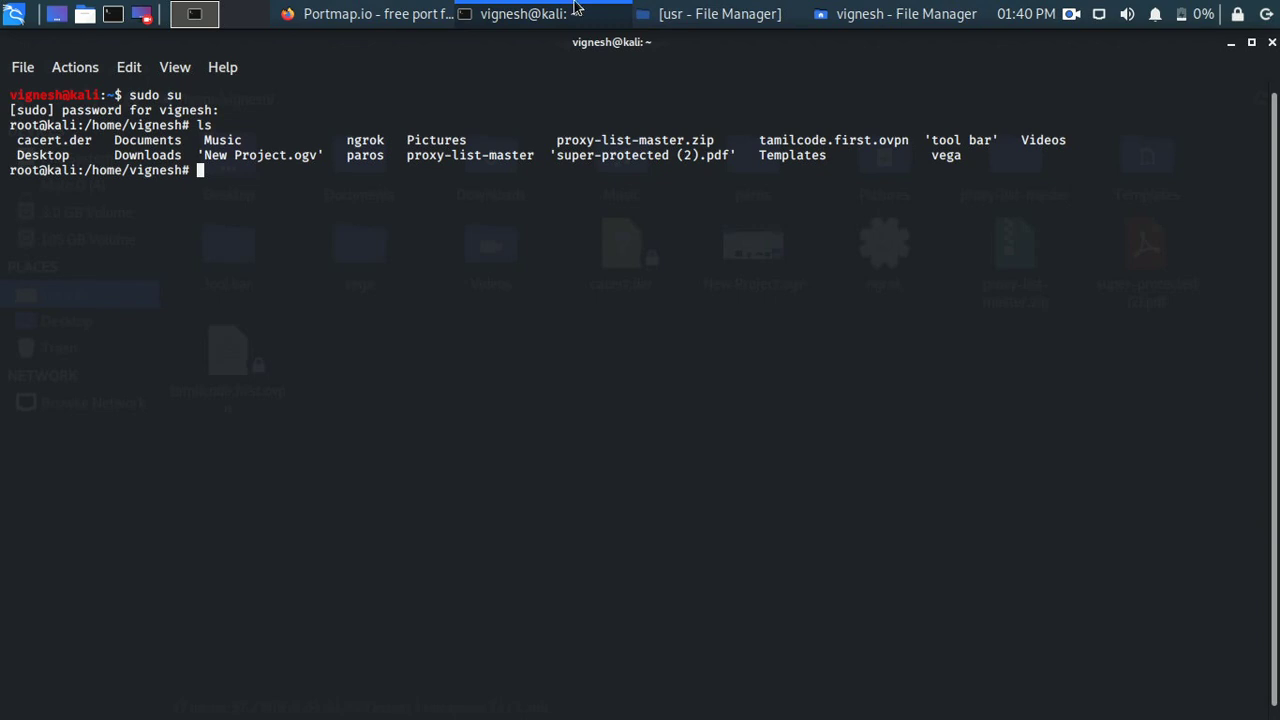
click(856, 10)
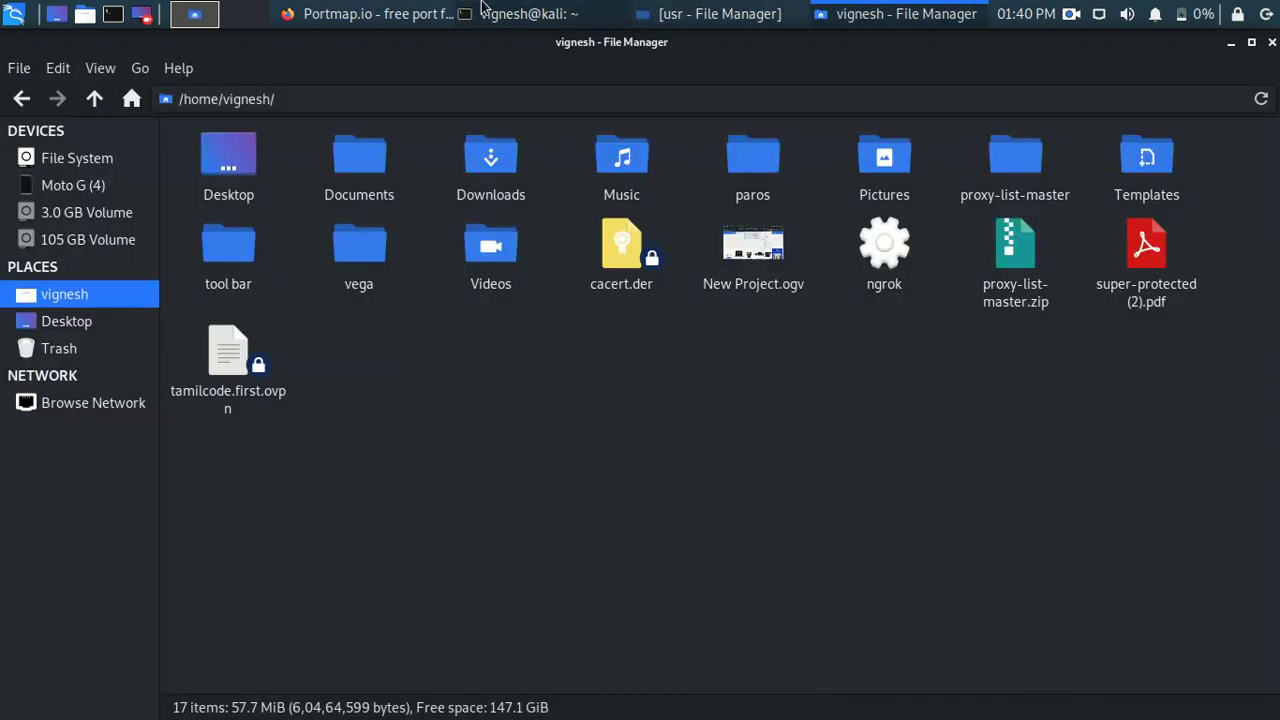
Open the portmap.io configuration named first in the browser and copy the command openvpn --config tamilcode.first.ovpn
click(430, 13)
scroll(453, 147, up, 2)
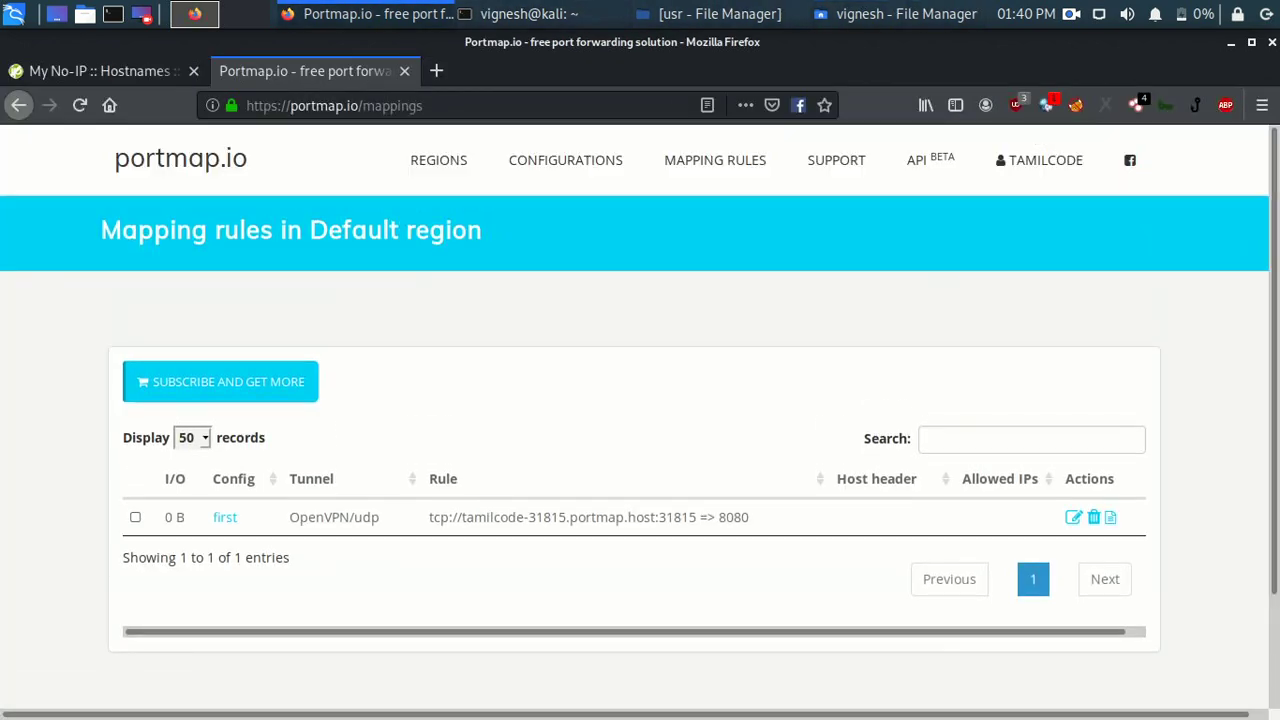
click(545, 170)
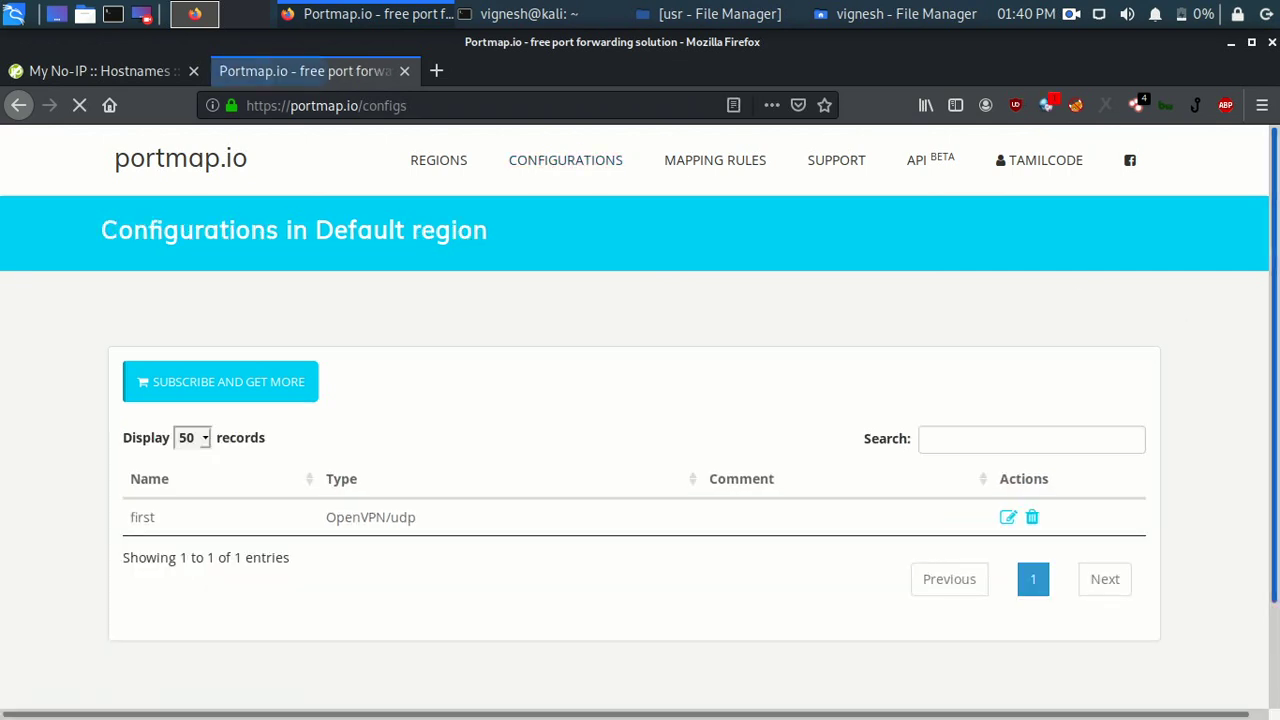
scroll(1190, 520, down, 2)
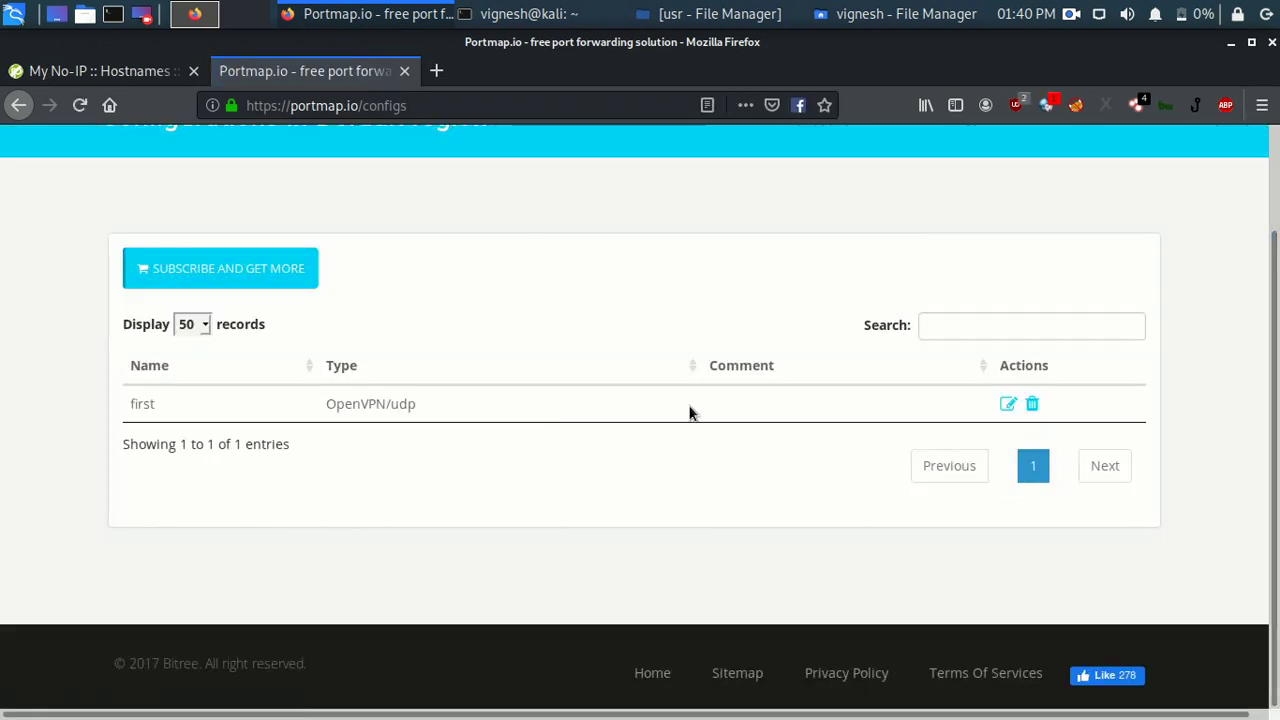
click(1006, 407)
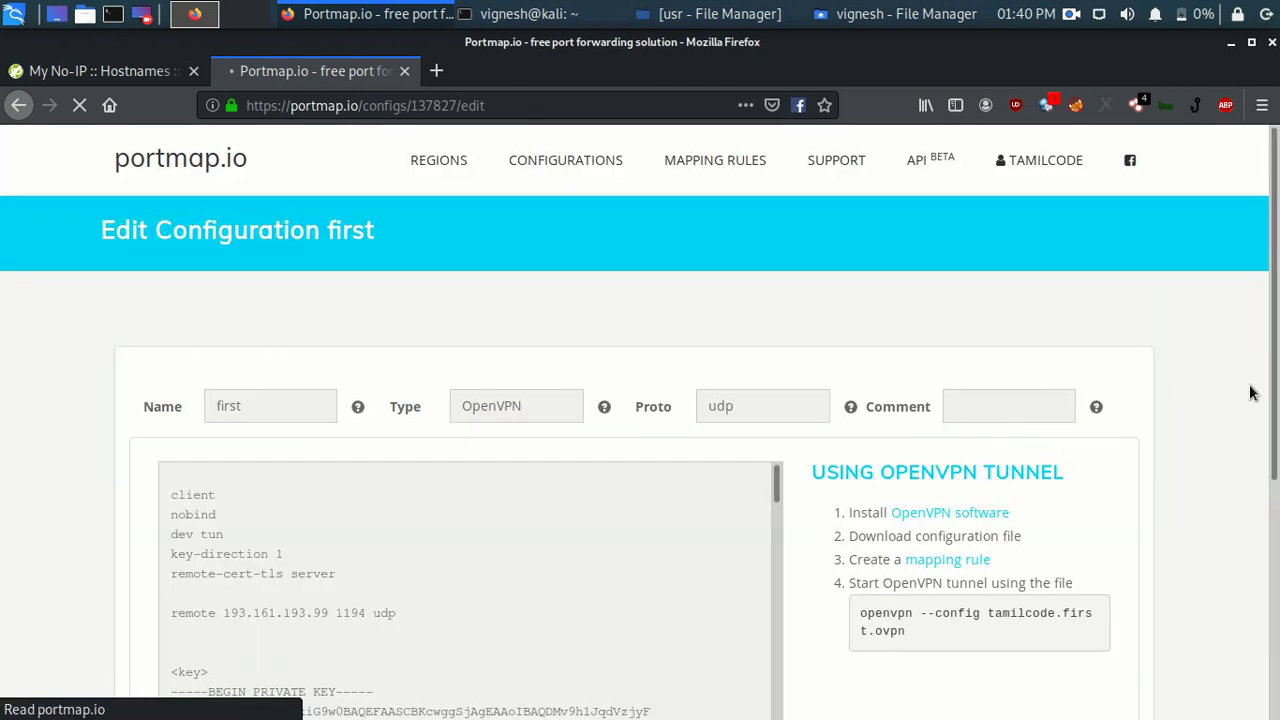
scroll(1274, 392, down, 3)
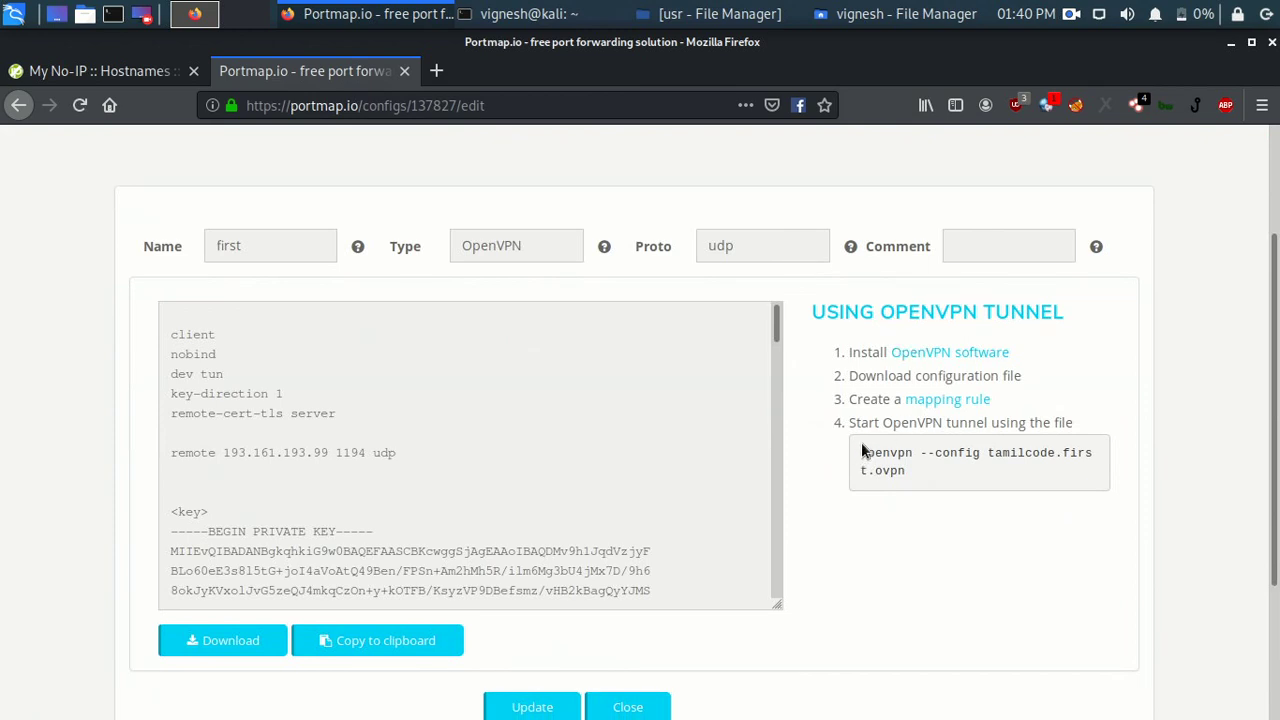
drag(862, 451, 895, 477)
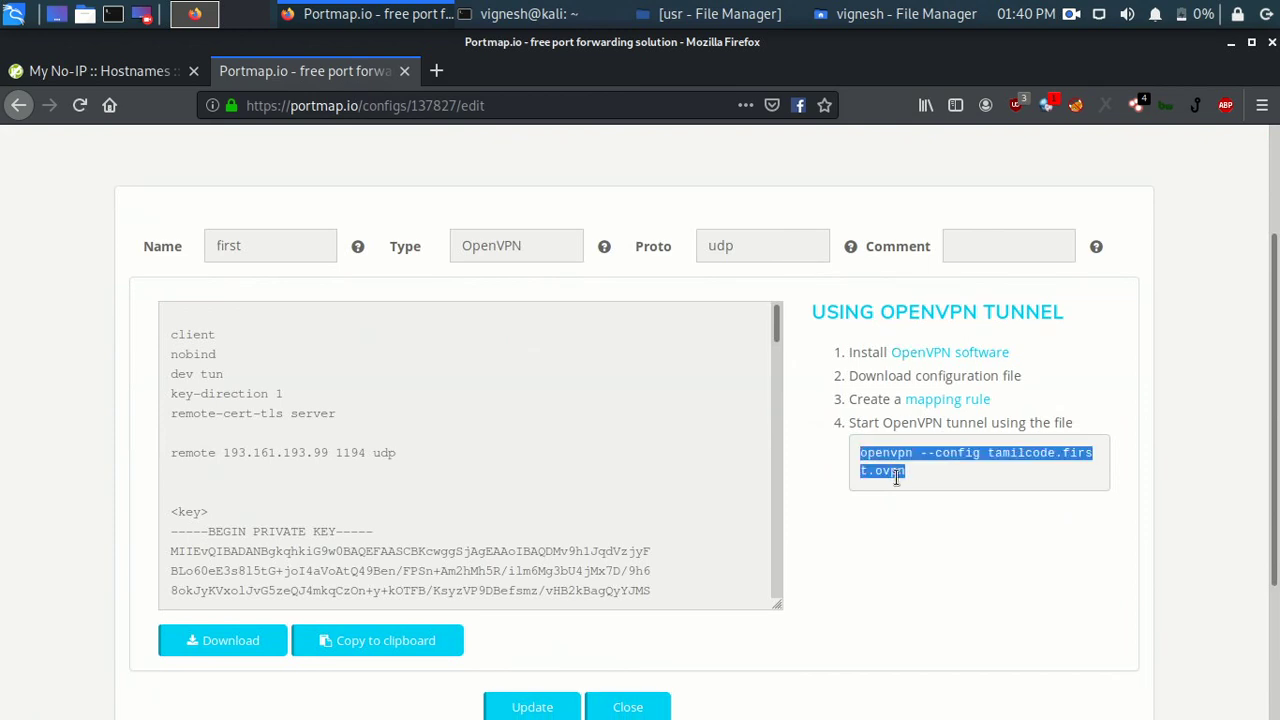
right_click(880, 475)
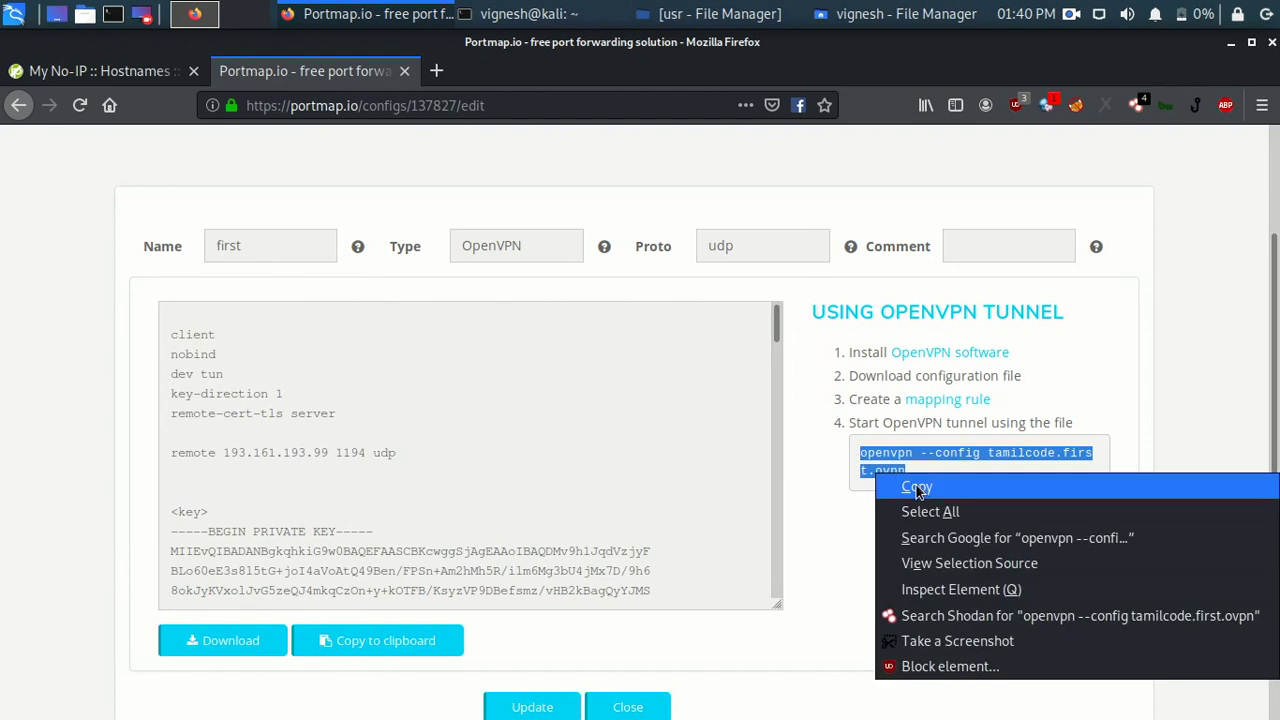
click(917, 484)
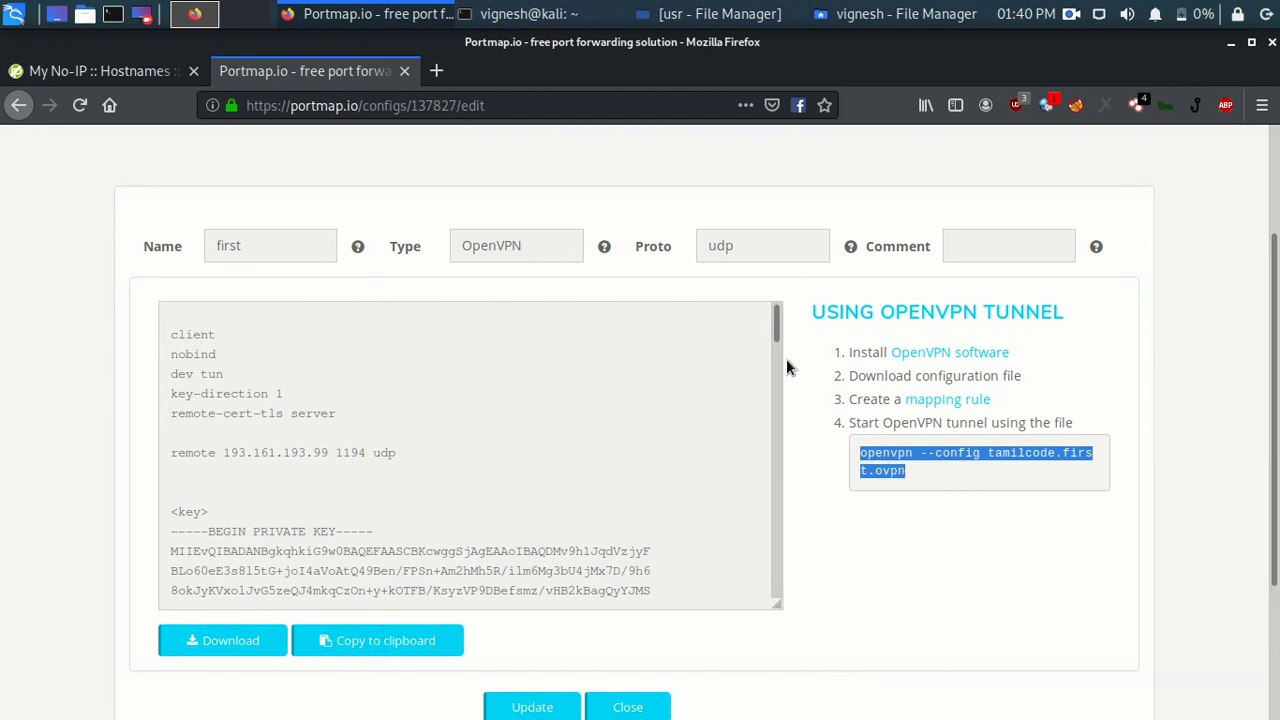
Start the OpenVPN tunnel in the root terminal by running the copied command openvpn --config tamilcode.first.ovpn
click(530, 14)
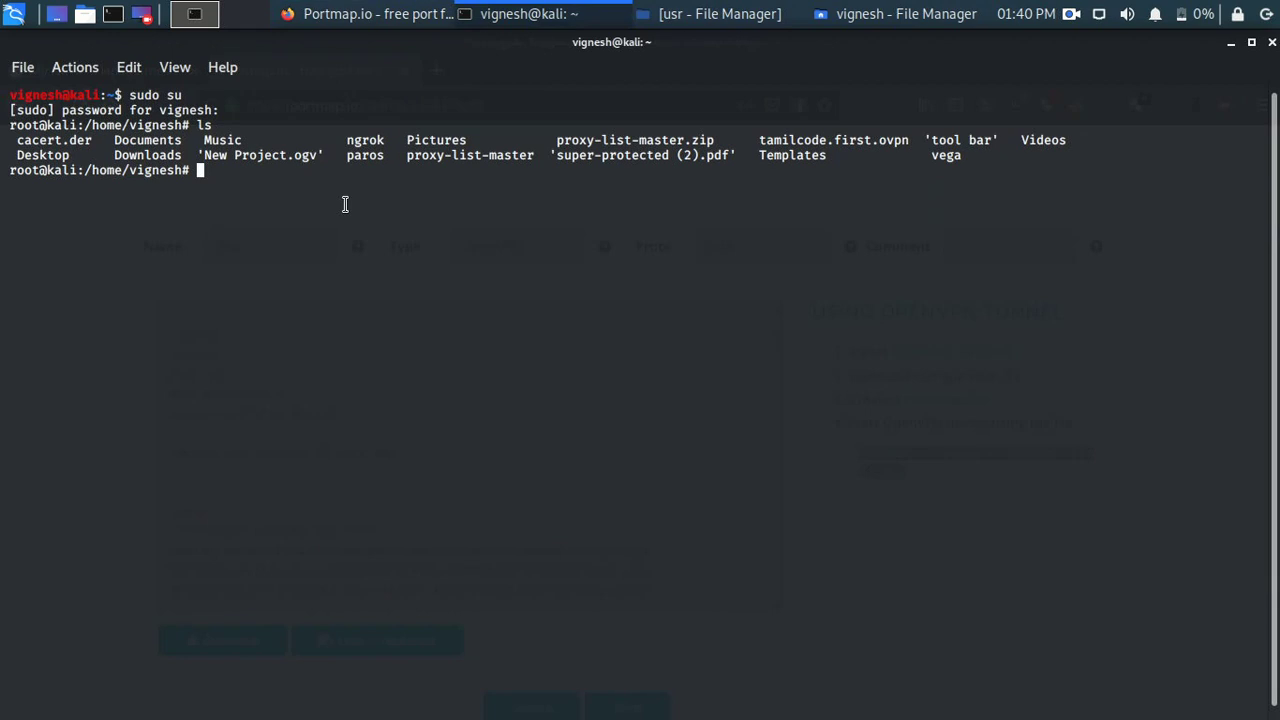
right_click(345, 204)
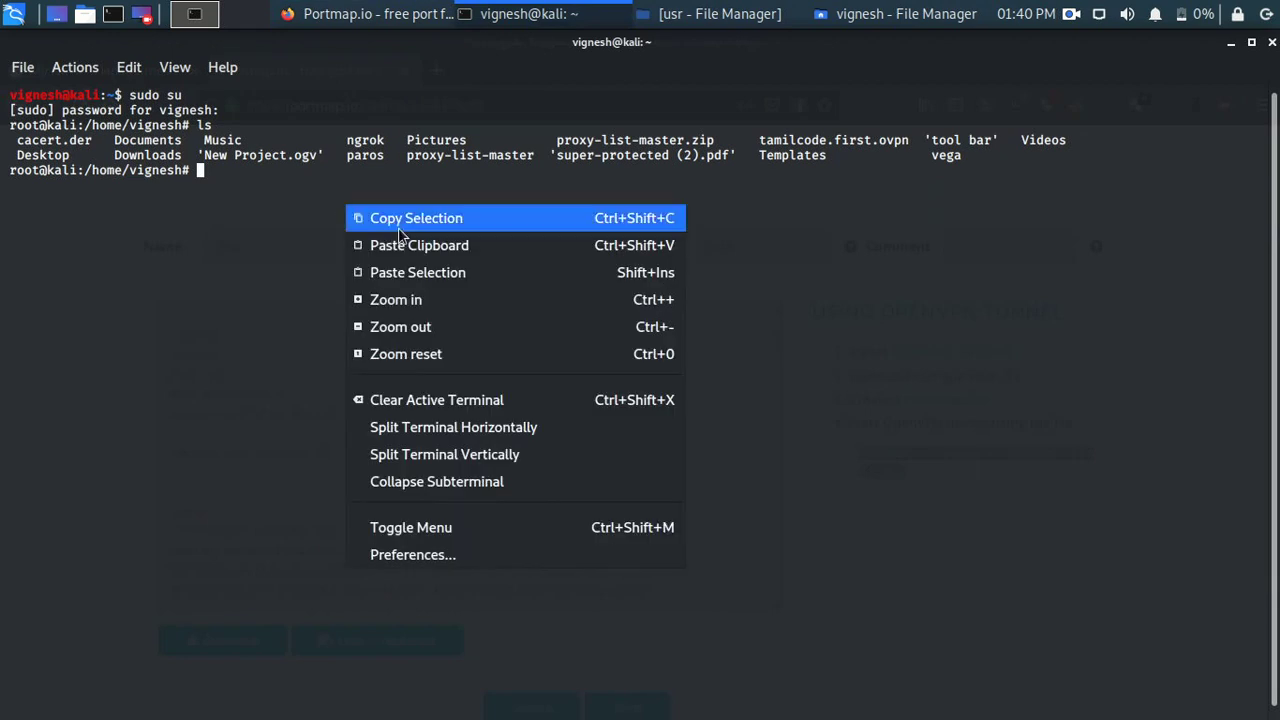
click(400, 238)
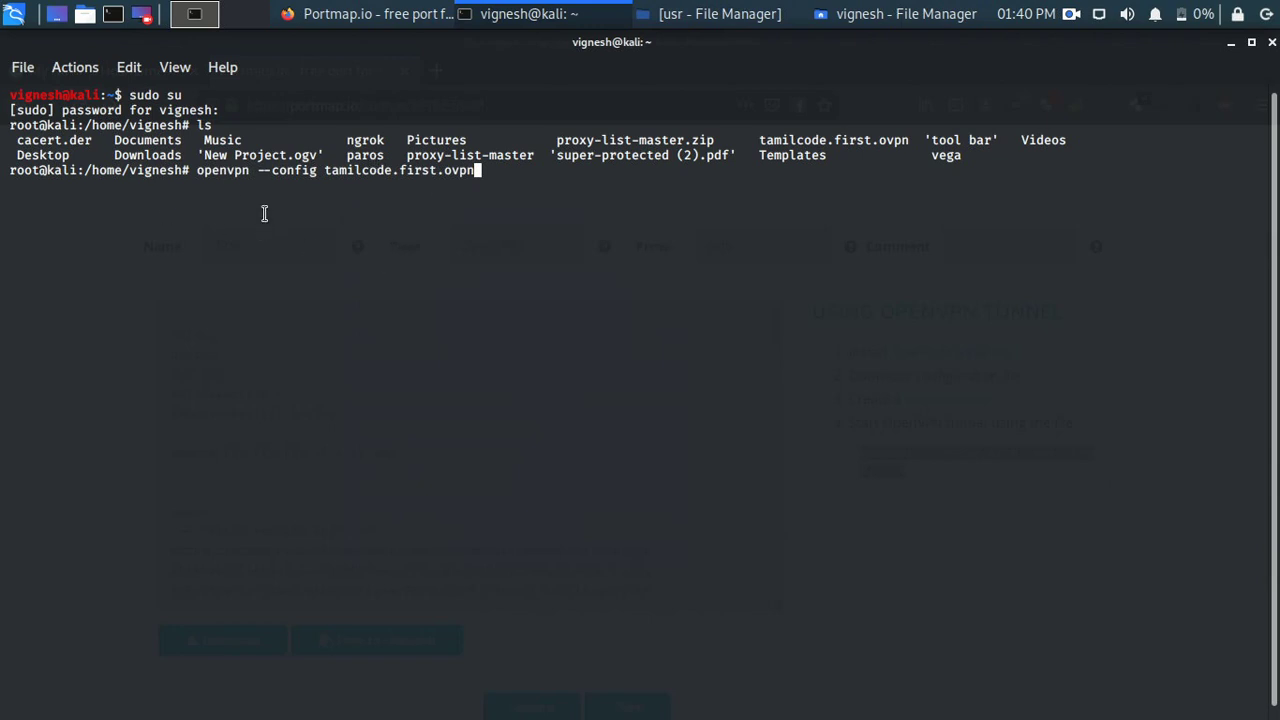
key(Return)
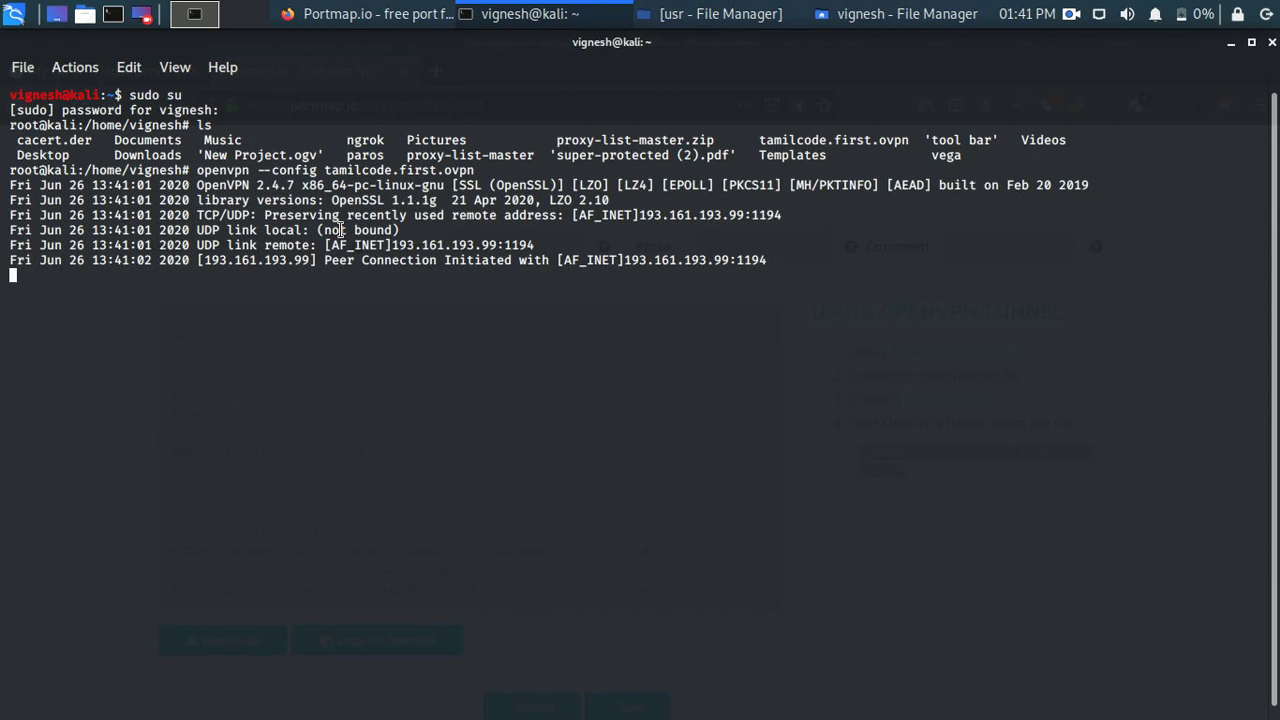
Copy the remote IP address 193.161.193.99 from the OpenVPN output in the terminal
drag(391, 245, 494, 245)
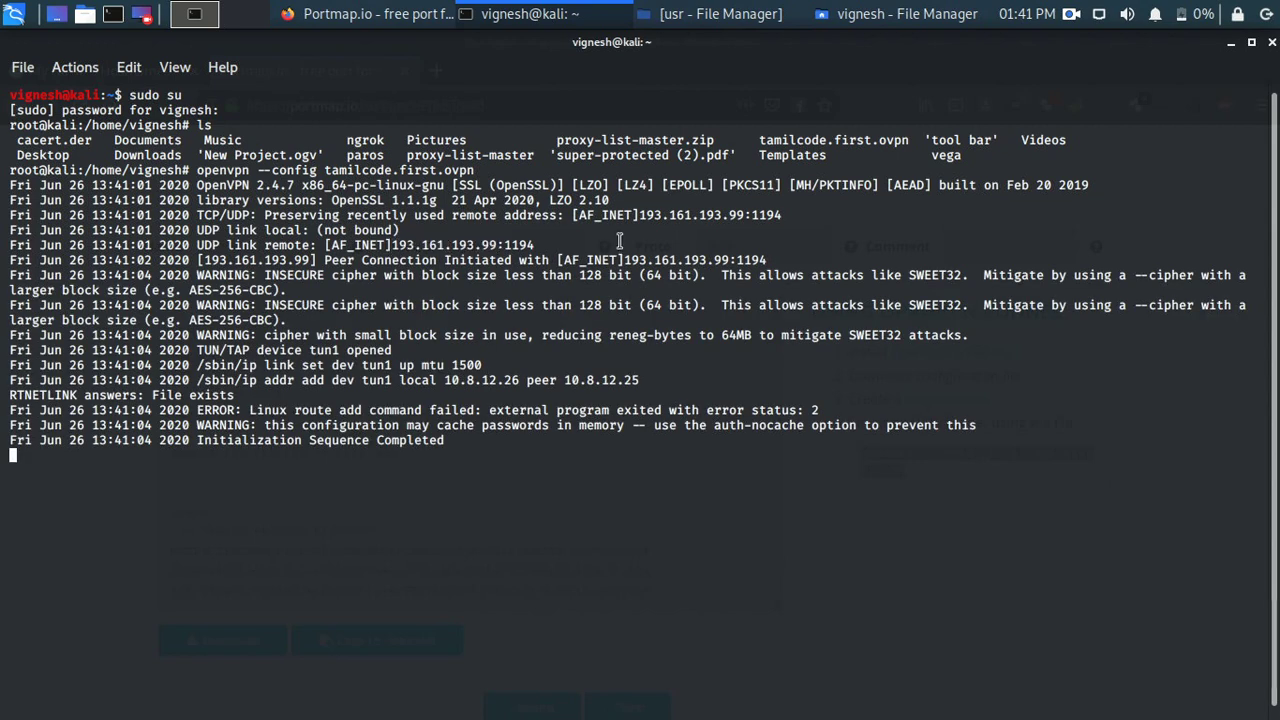
drag(638, 215, 740, 216)
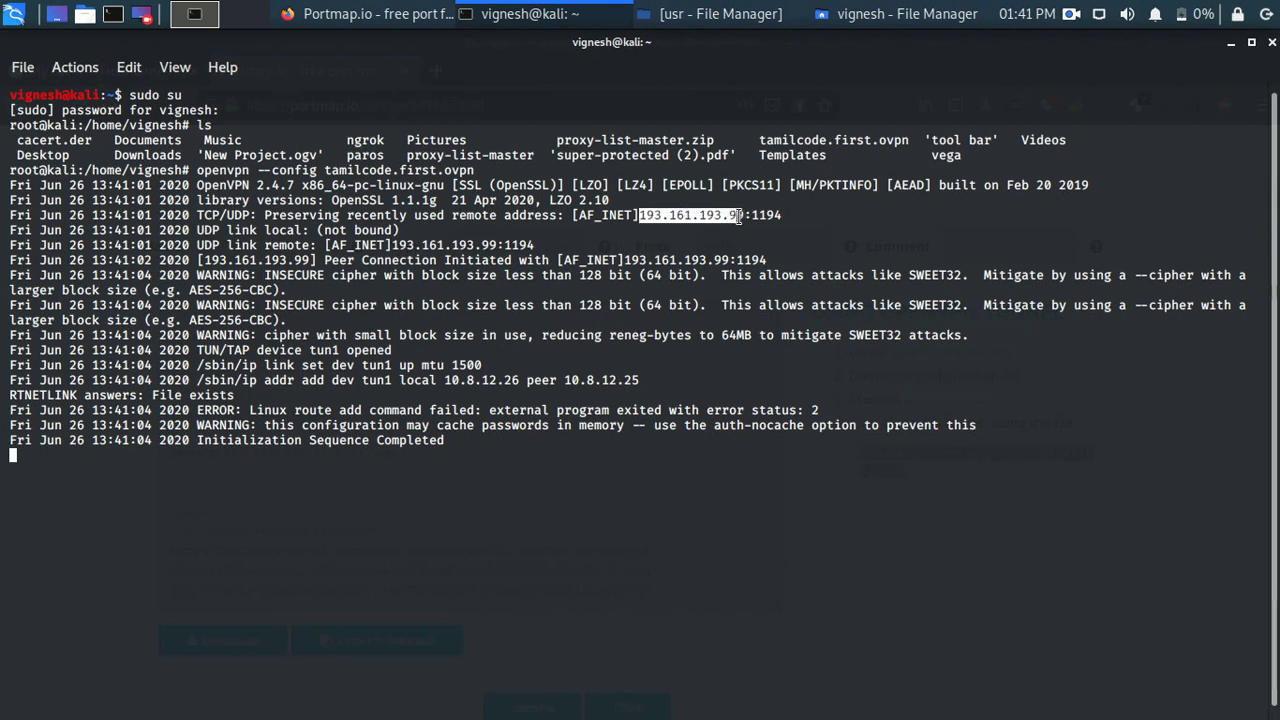
double_click(740, 216)
click(687, 216)
drag(638, 215, 735, 213)
right_click(742, 212)
click(786, 223)
Switch to the No-IP site in the browser and open the list of active hostnames from the dashboard
click(370, 14)
click(136, 60)
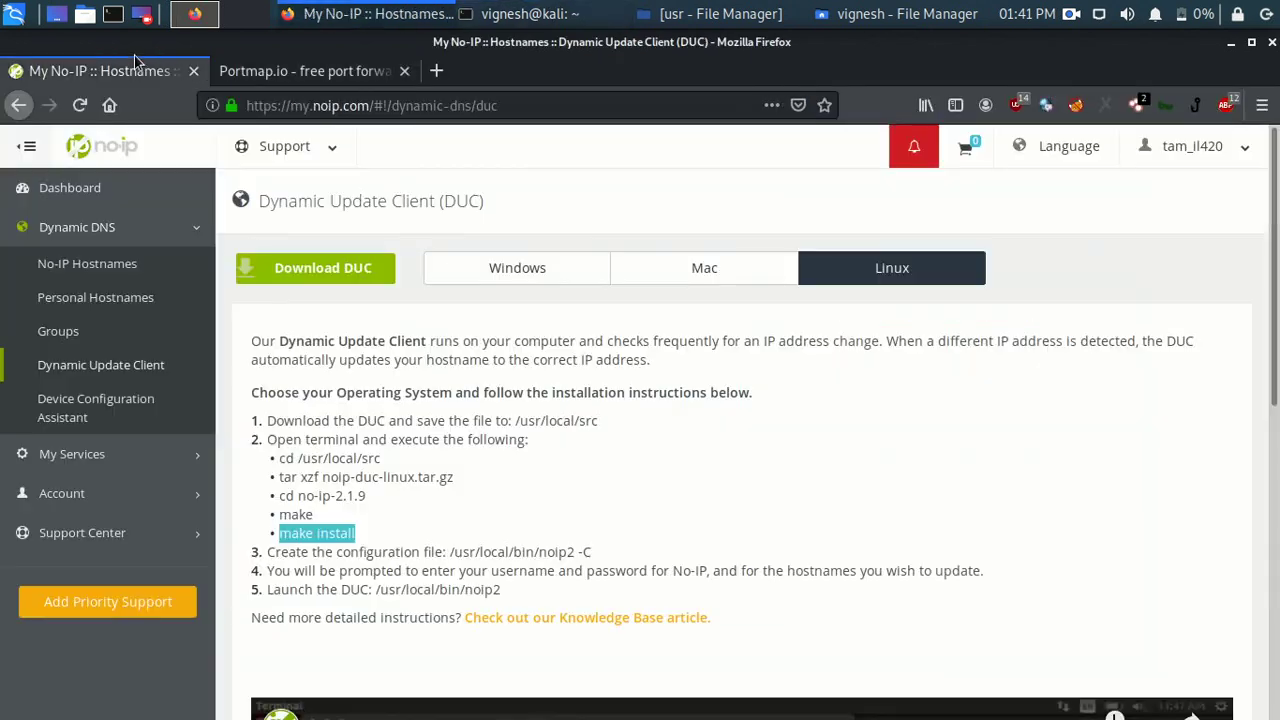
click(72, 186)
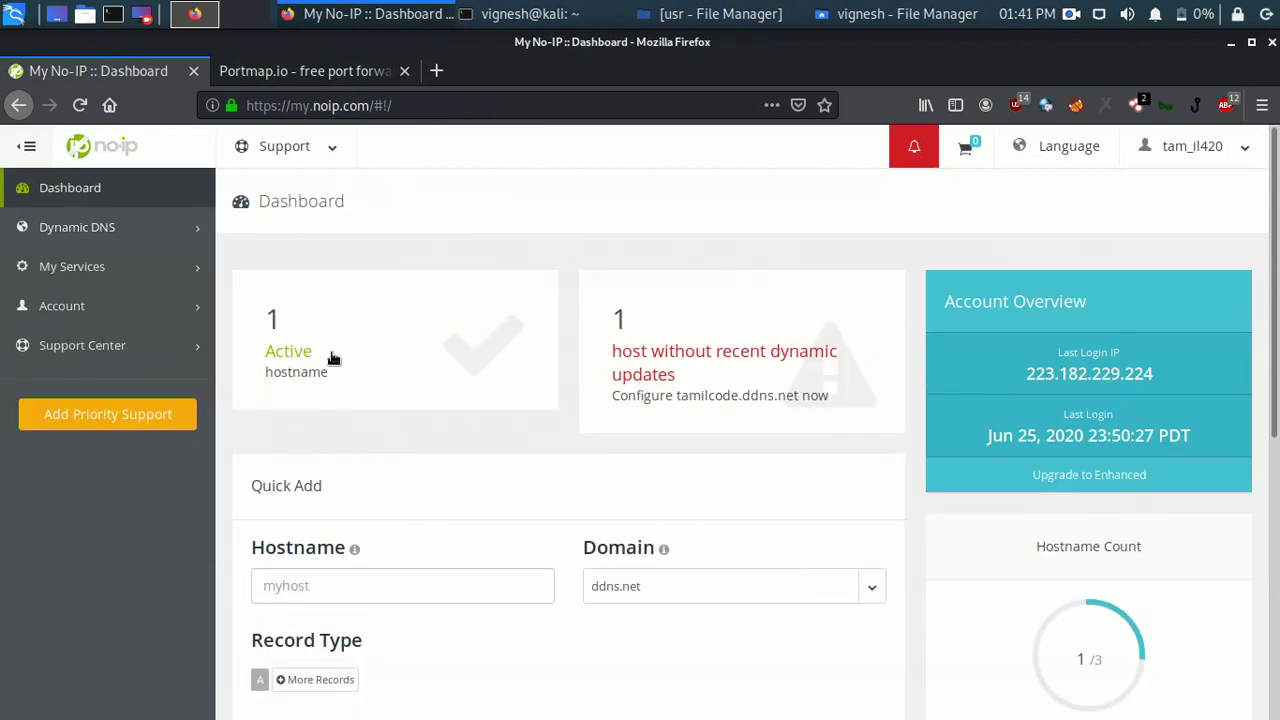
click(331, 357)
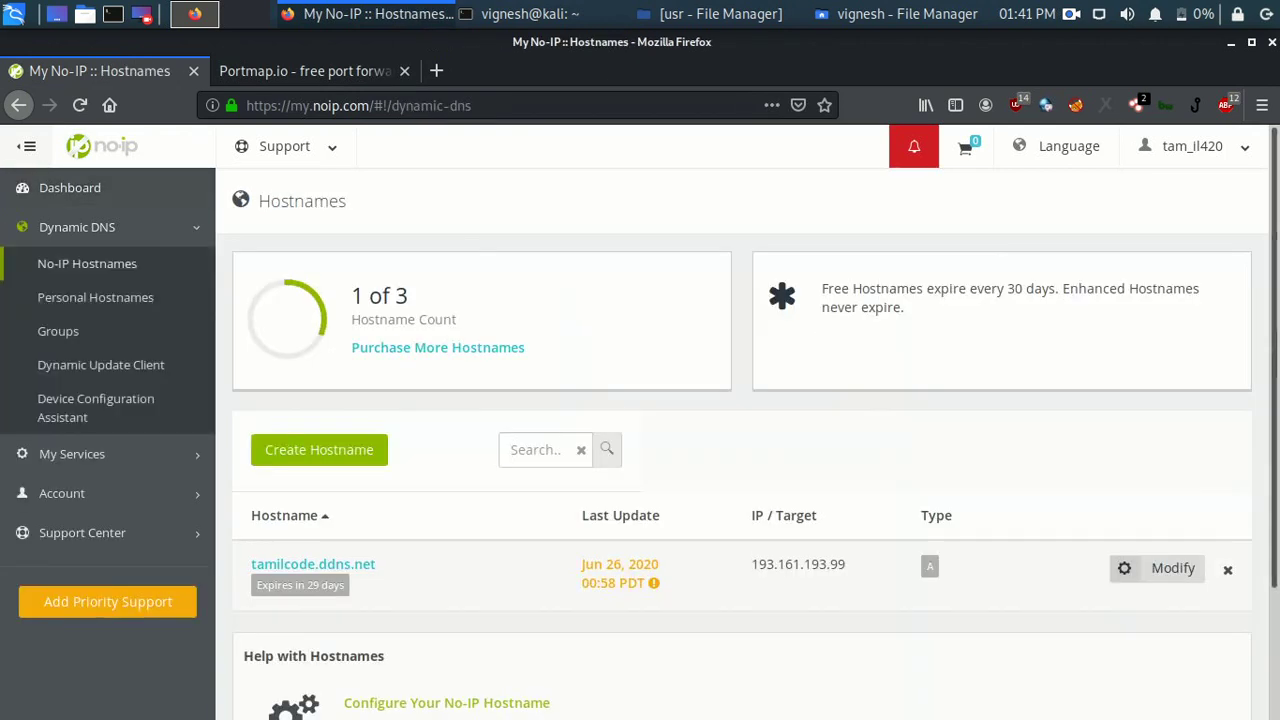
scroll(1014, 438, down, 3)
Replace the IPv4 address of hostname tamilcode.ddns.net with the copied 193.161.193.99, and cancel the modification
click(1170, 431)
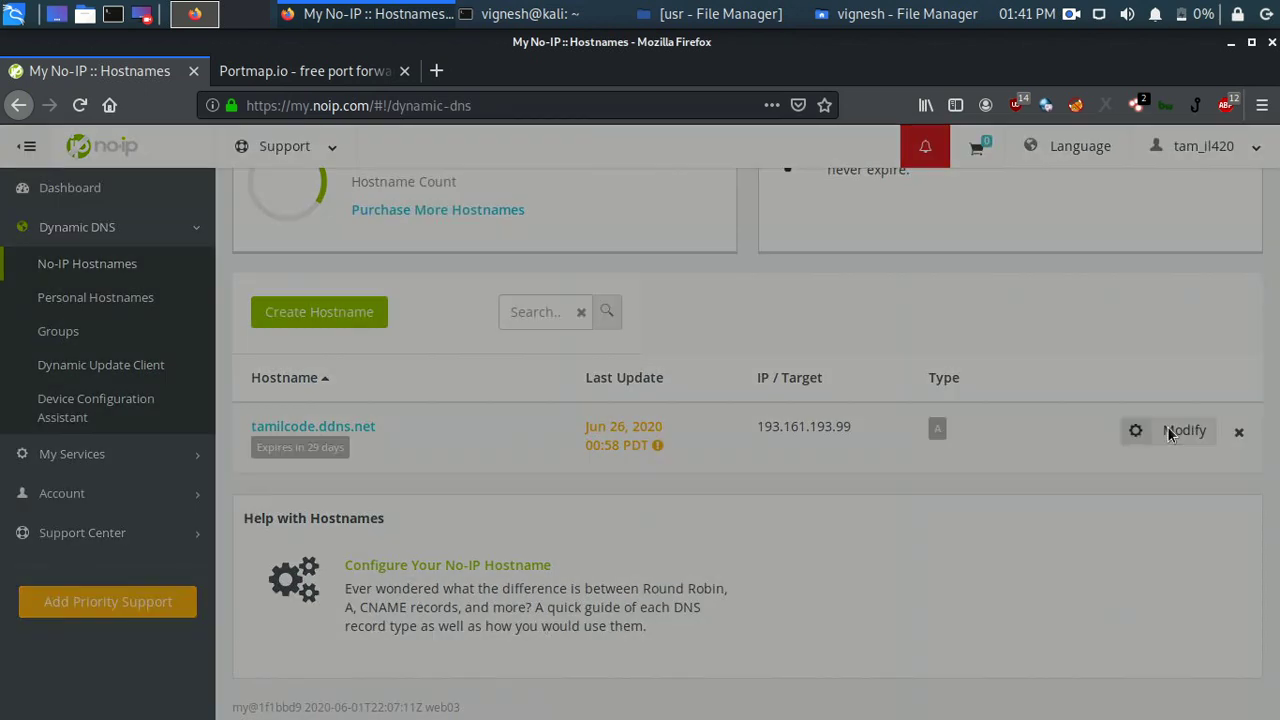
click(403, 313)
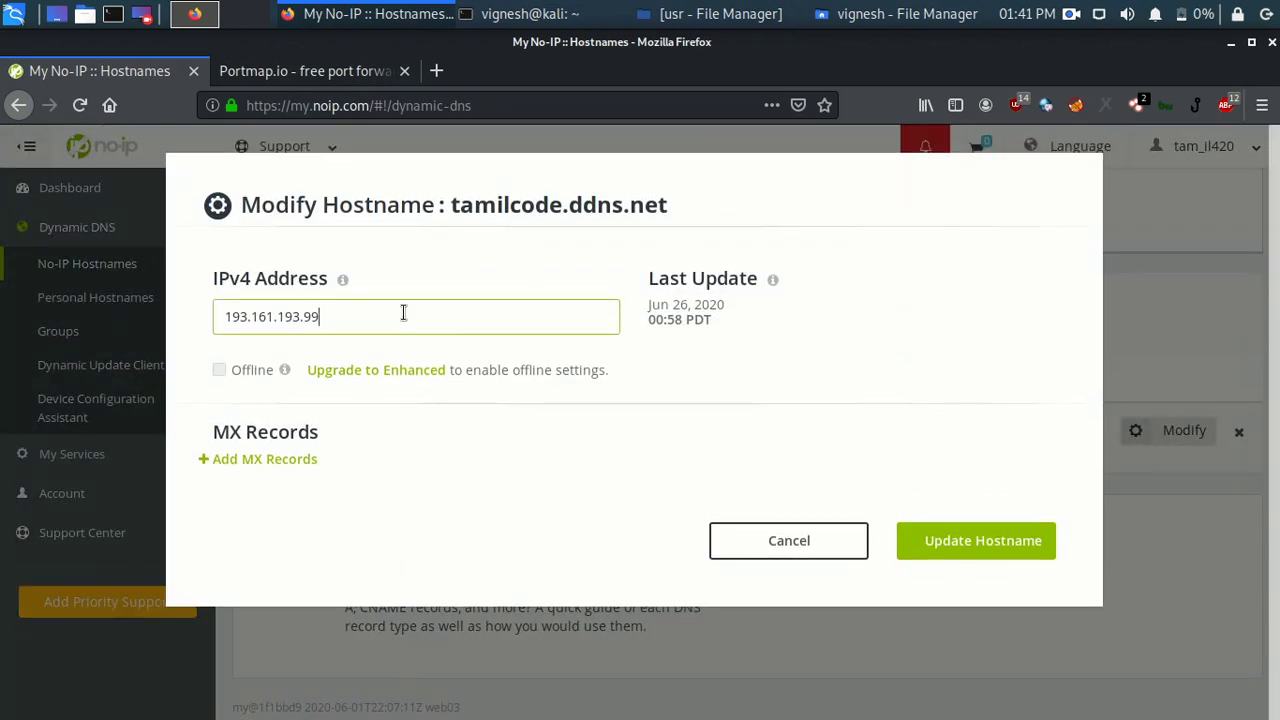
key(BackSpace)
key(BackSpace)
key(BackSpace)
key(BackSpace)
key(BackSpace)
key(BackSpace)
key(BackSpace)
key(BackSpace)
key(BackSpace)
key(BackSpace)
key(BackSpace)
key(BackSpace)
key(BackSpace)
right_click(403, 313)
click(480, 411)
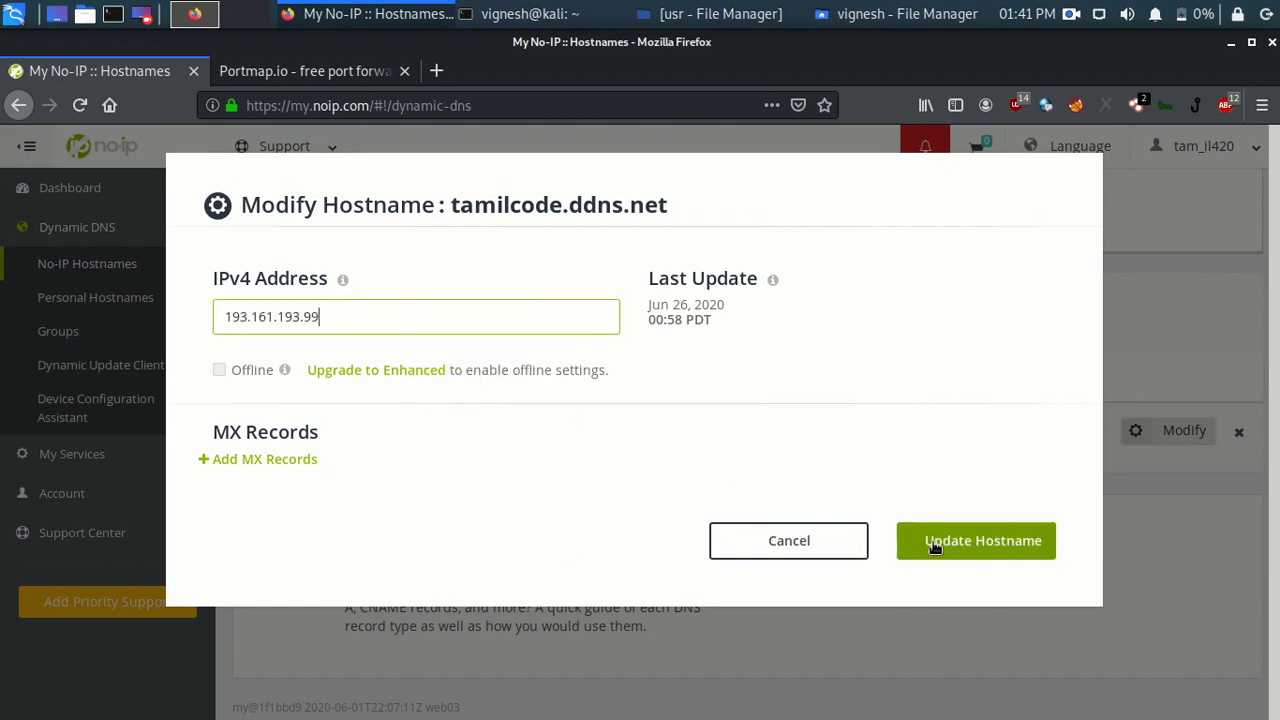
click(851, 557)
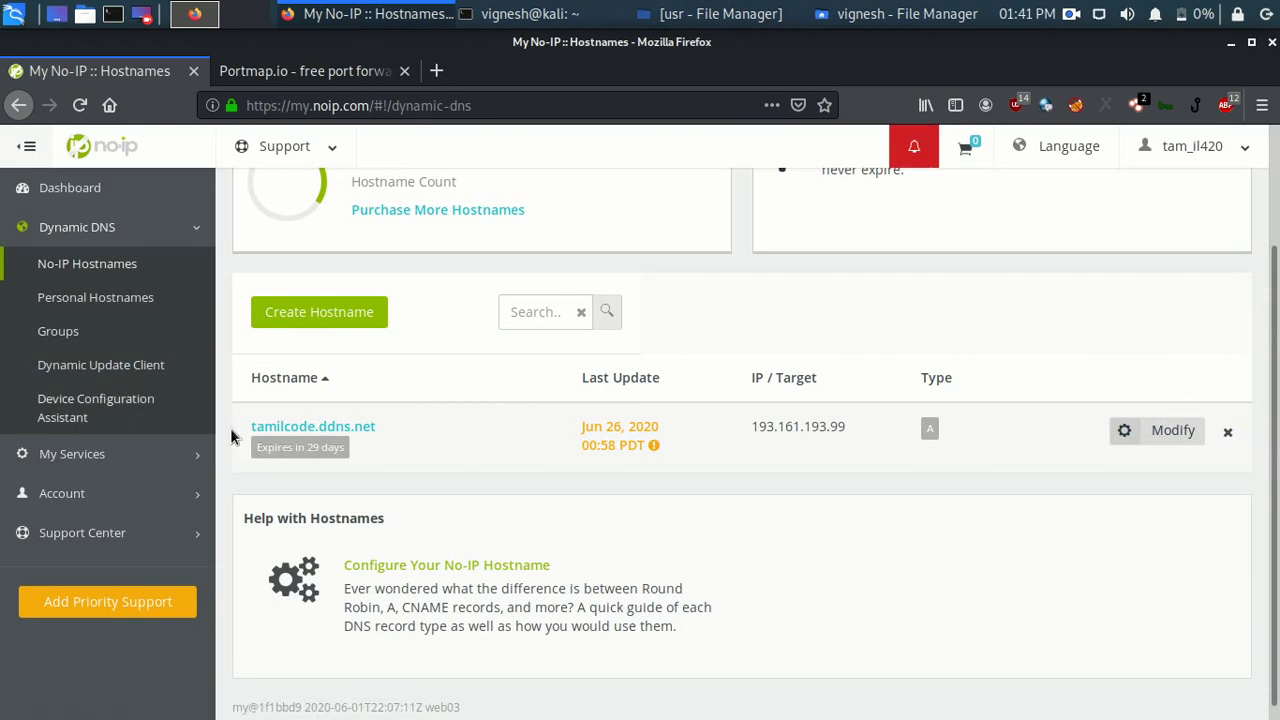
Copy the hostname tamilcode.ddns.net from the No-IP hostnames list
drag(238, 430, 388, 430)
right_click(388, 428)
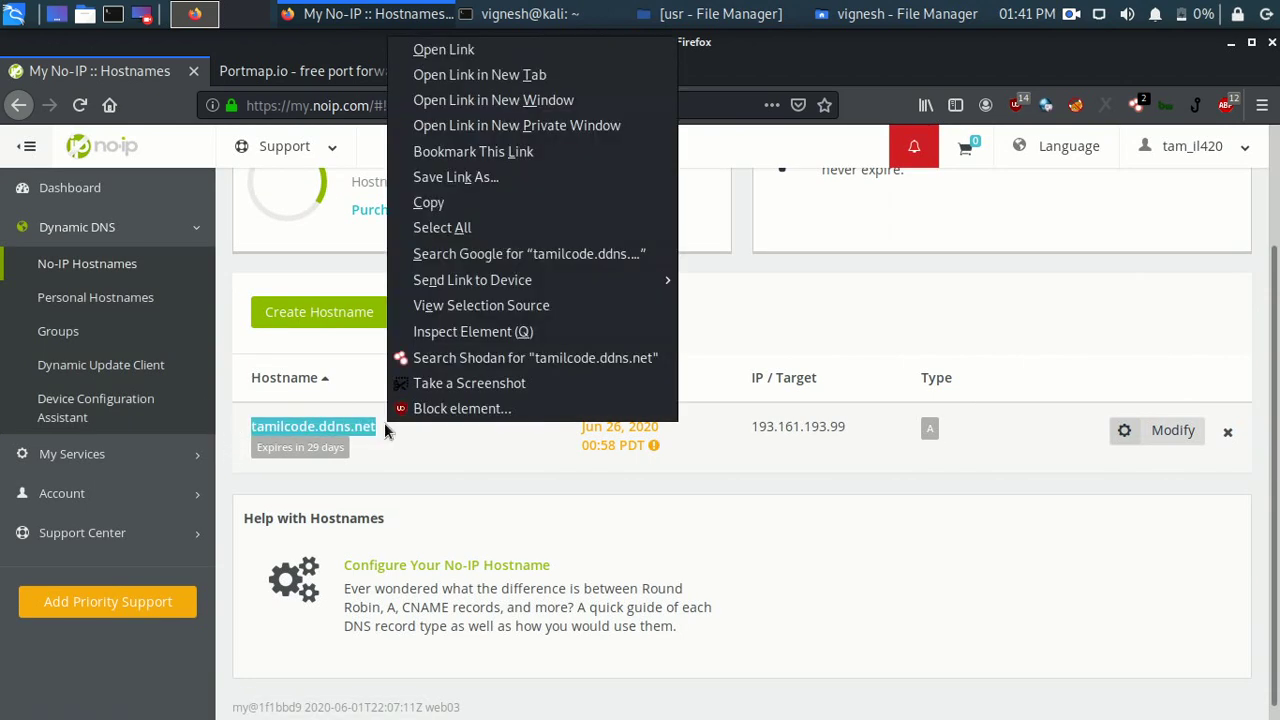
click(449, 202)
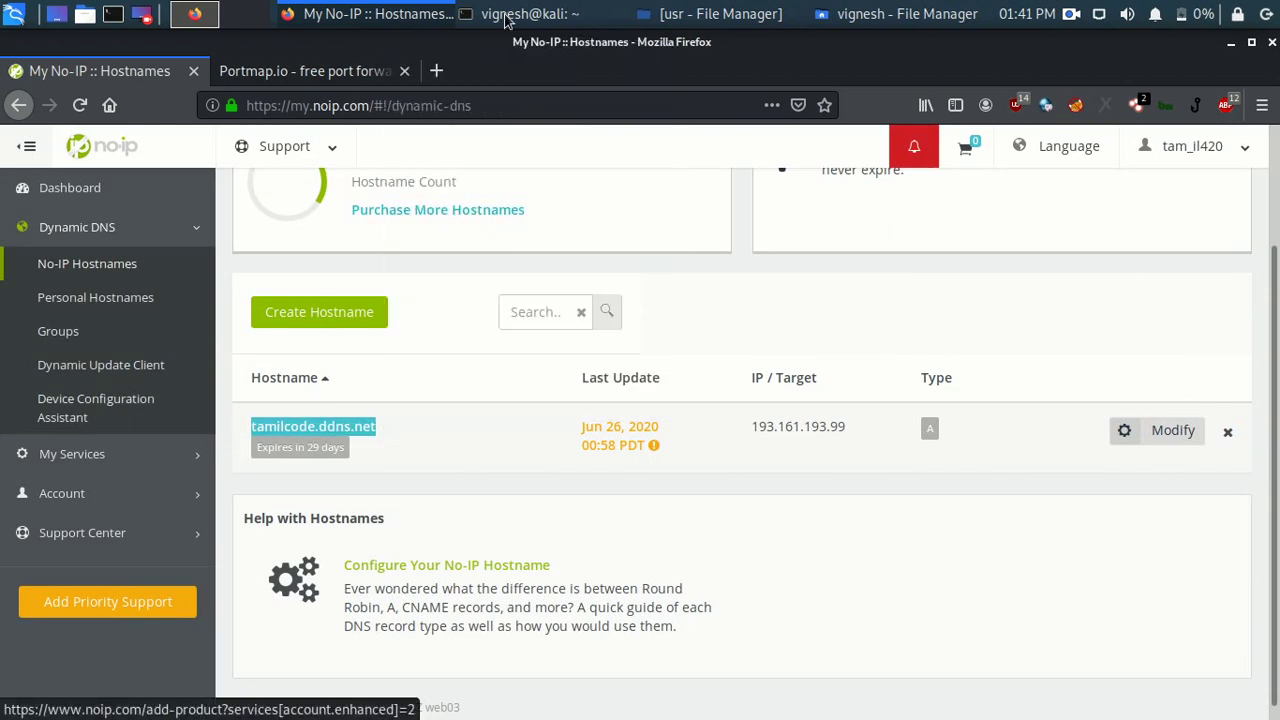
Open a new tab in the terminal and ping tamilcode.ddns.net using the copied hostname
click(466, 24)
click(22, 67)
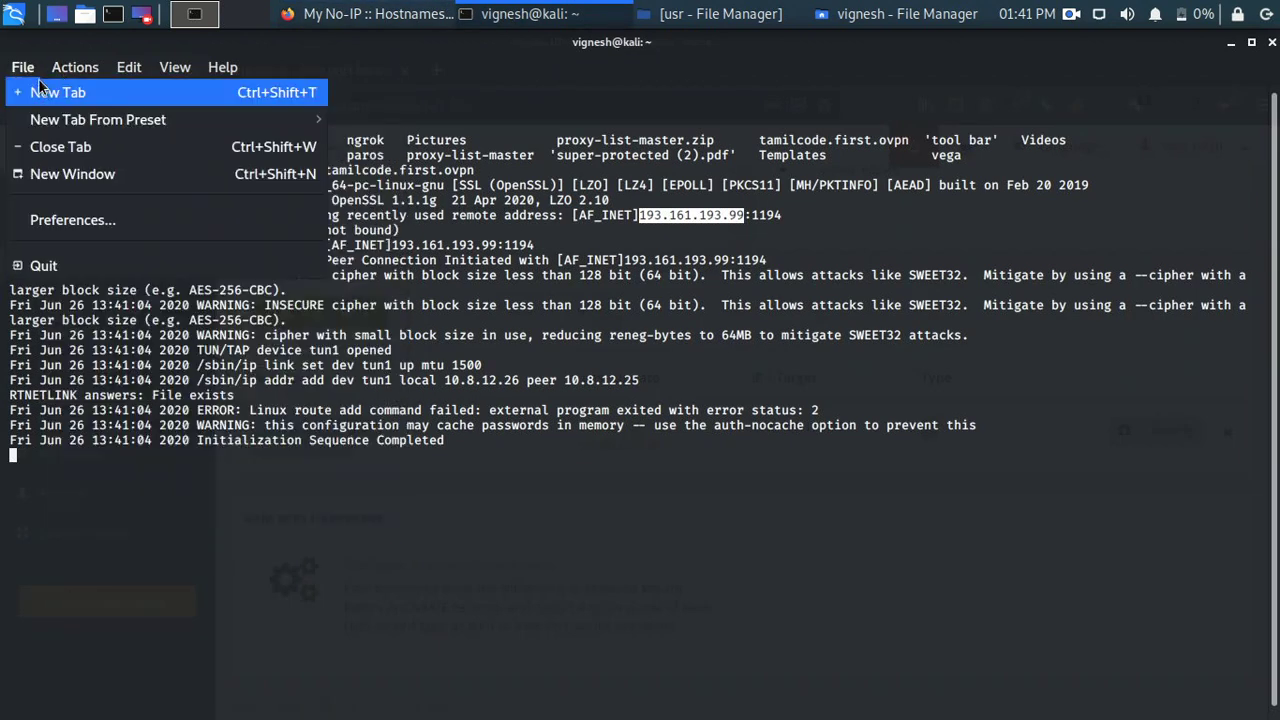
mouse_move(65, 118)
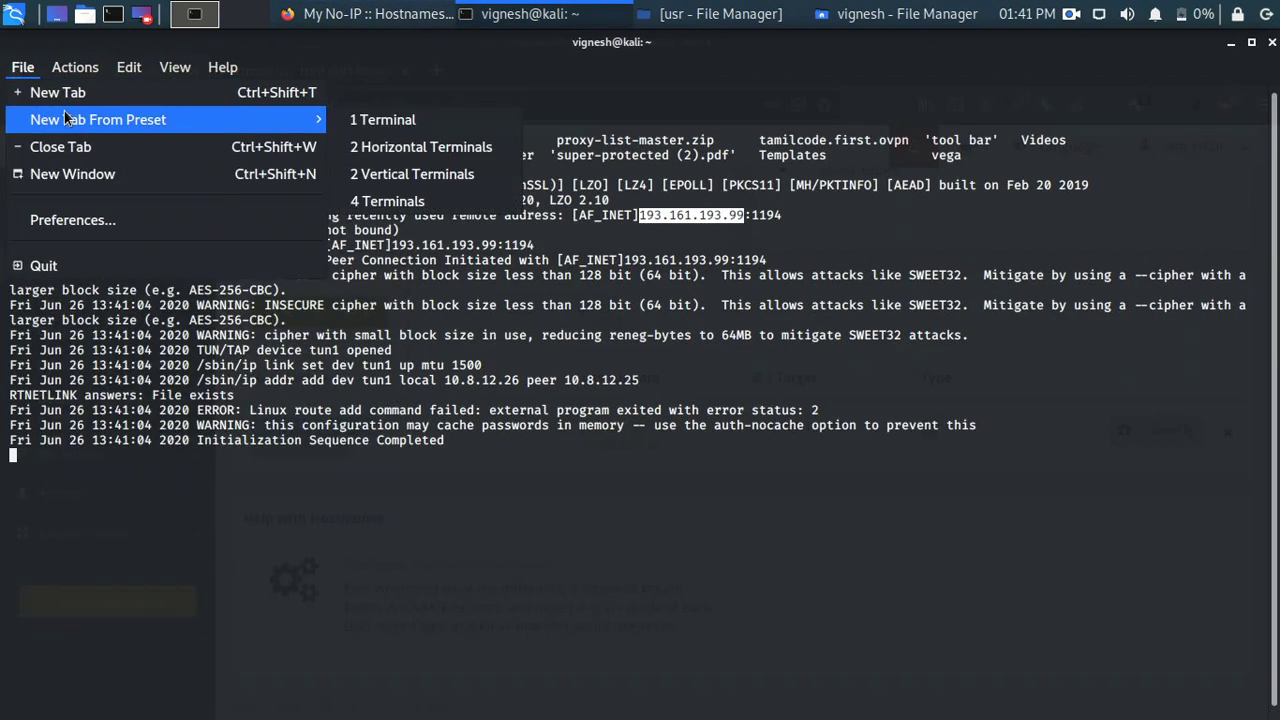
click(156, 100)
text(su)
key(BackSpace)
key(BackSpace)
text(ping)
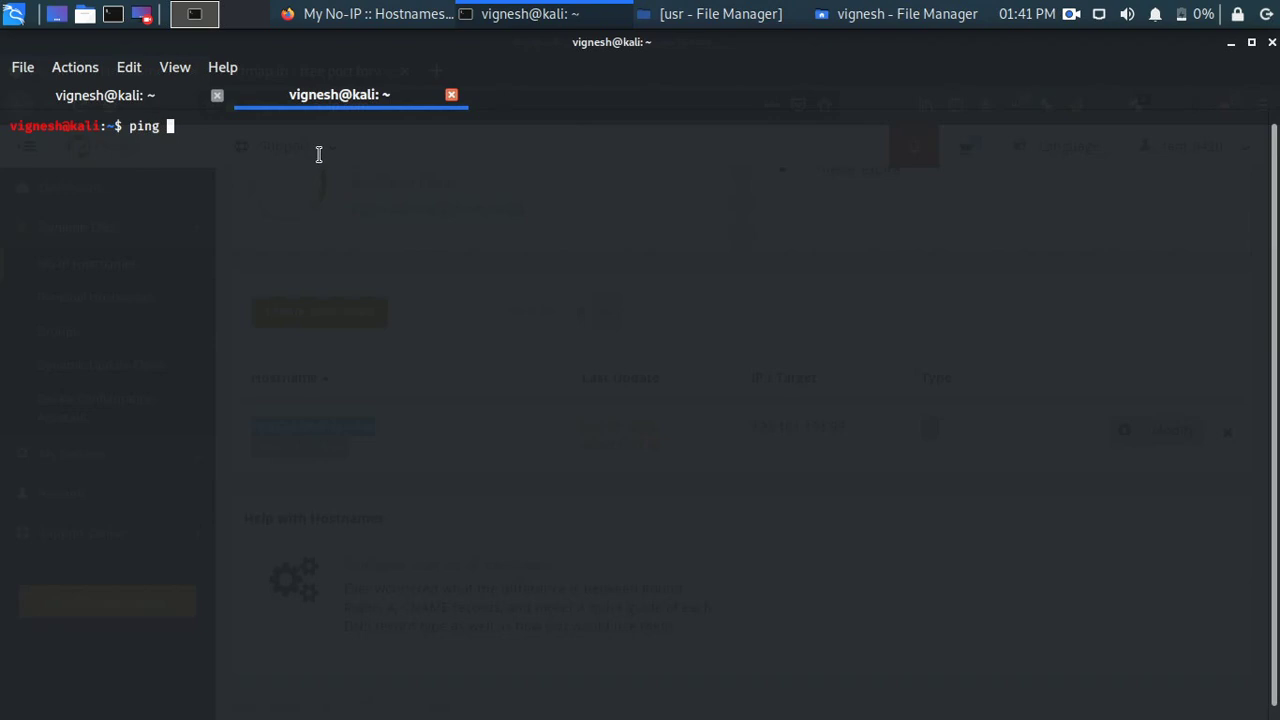
right_click(316, 156)
click(340, 184)
key(Return)
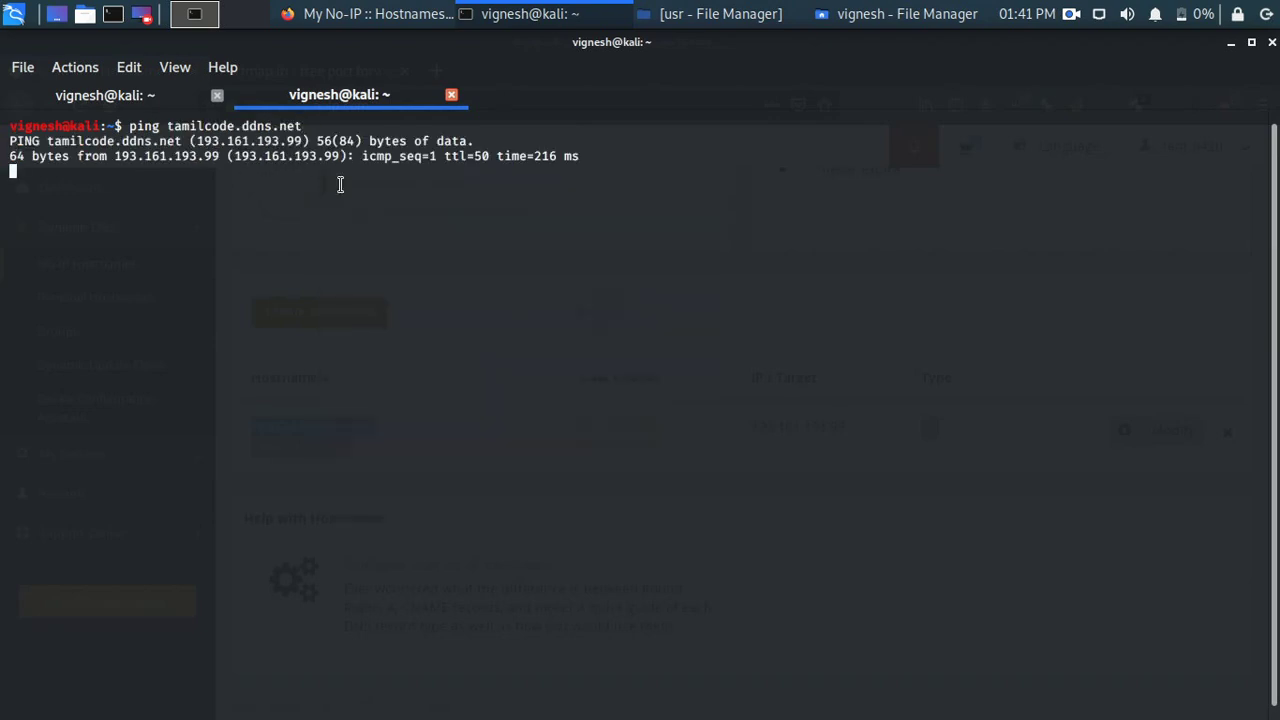
Compare the IP address in the ping output with the remote address in the OpenVPN log, and stop the ping
drag(196, 141, 305, 141)
right_click(305, 141)
click(350, 155)
click(130, 94)
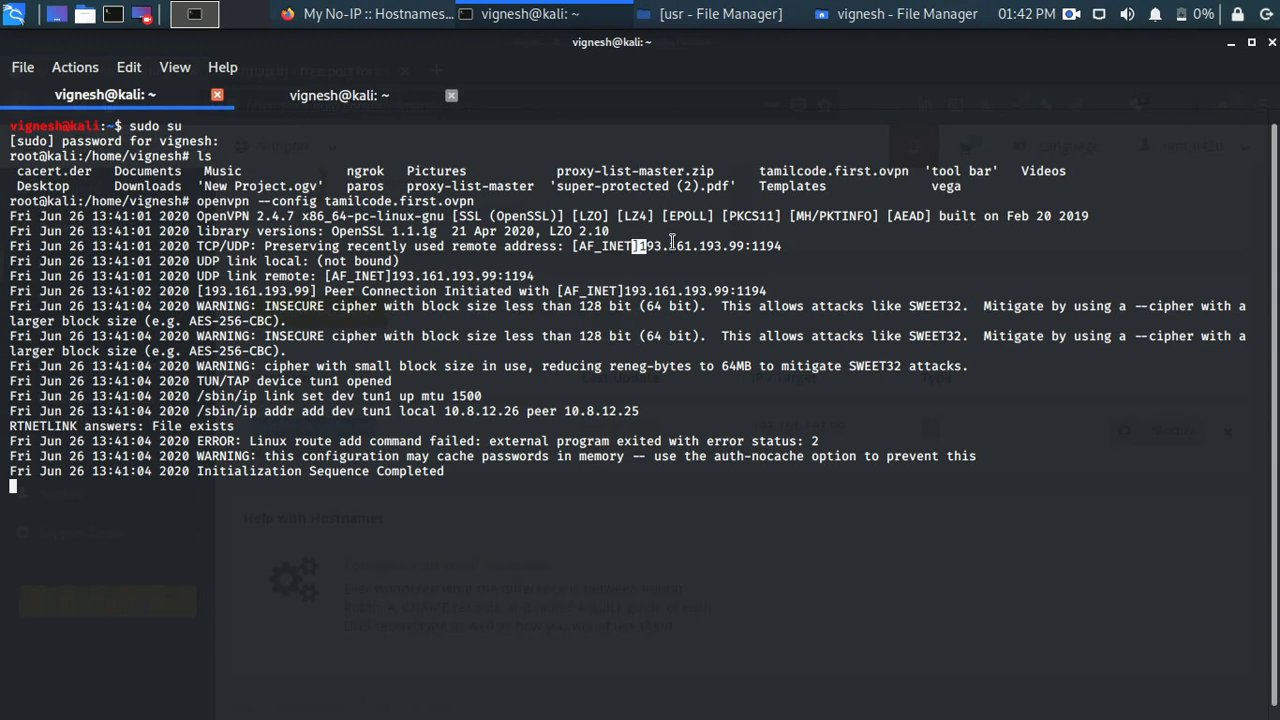
click(345, 100)
drag(234, 171, 257, 171)
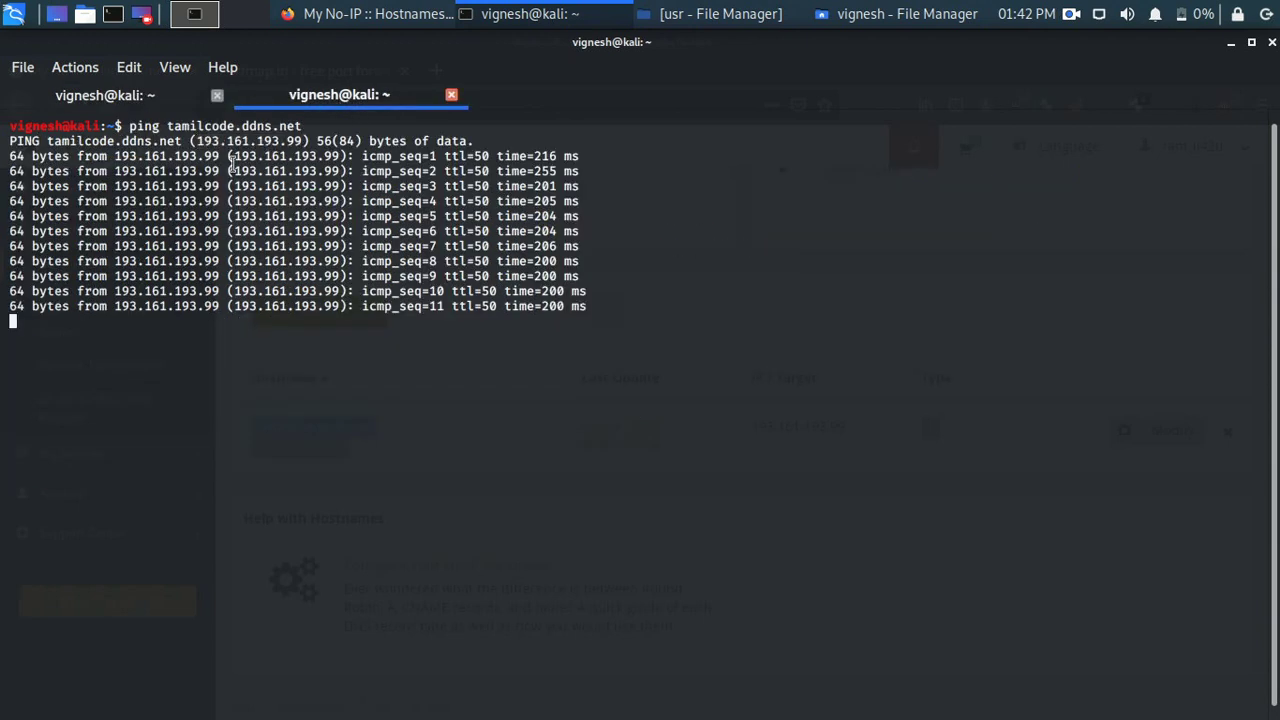
key(ctrl+c)
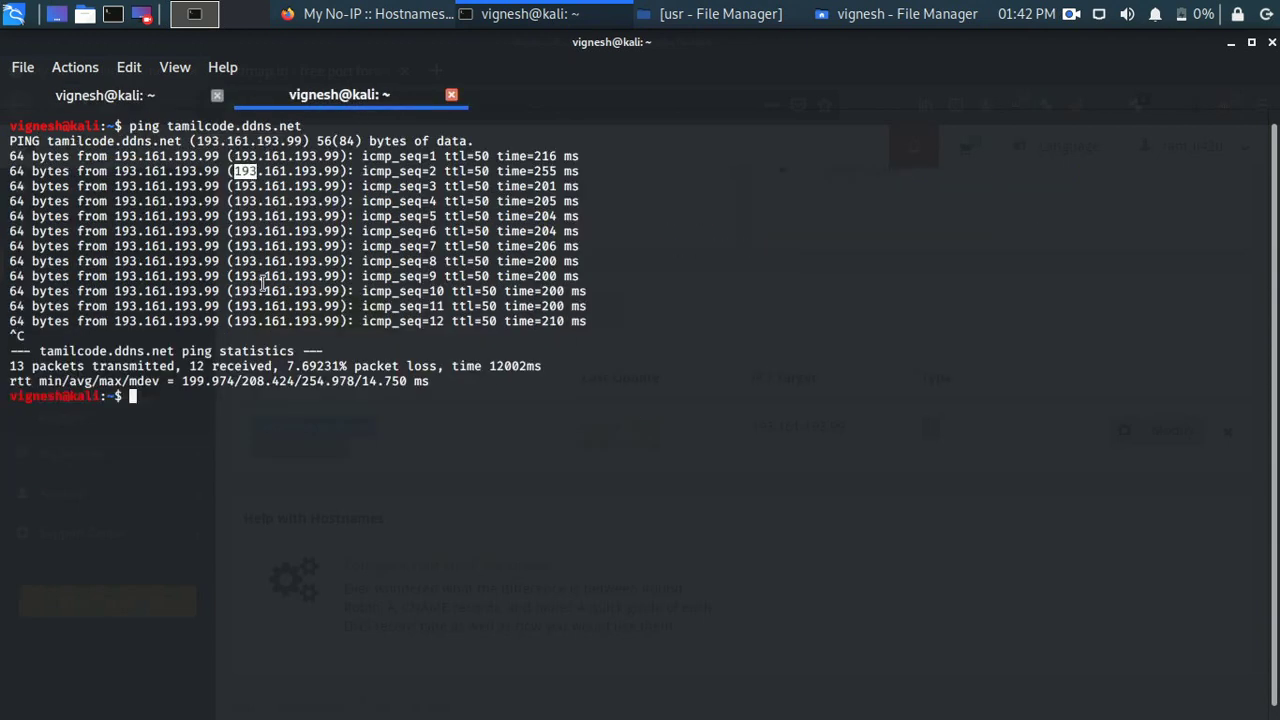
Copy the IP address 193.161.193.99 from the first ping reply
click(180, 234)
drag(230, 156, 341, 157)
right_click(341, 157)
click(390, 166)
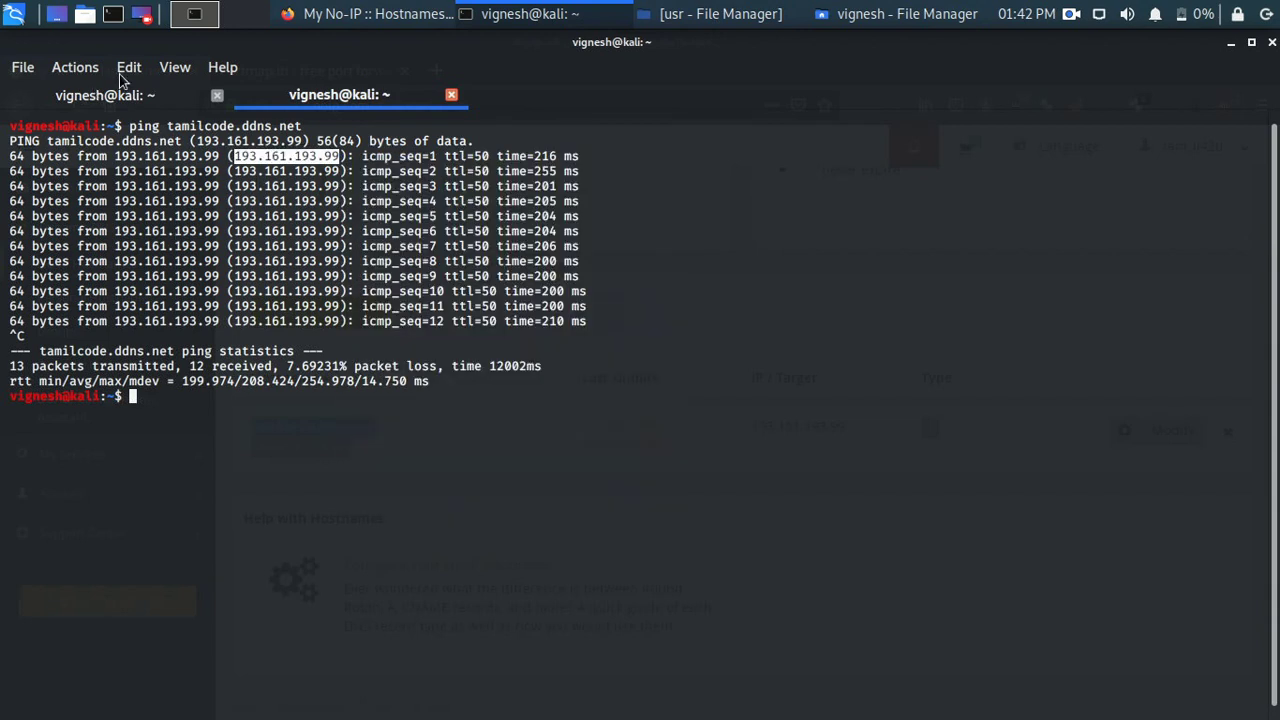
Check the remote address in the OpenVPN connection log against the address that answered the hostname ping
click(372, 14)
click(600, 12)
click(158, 96)
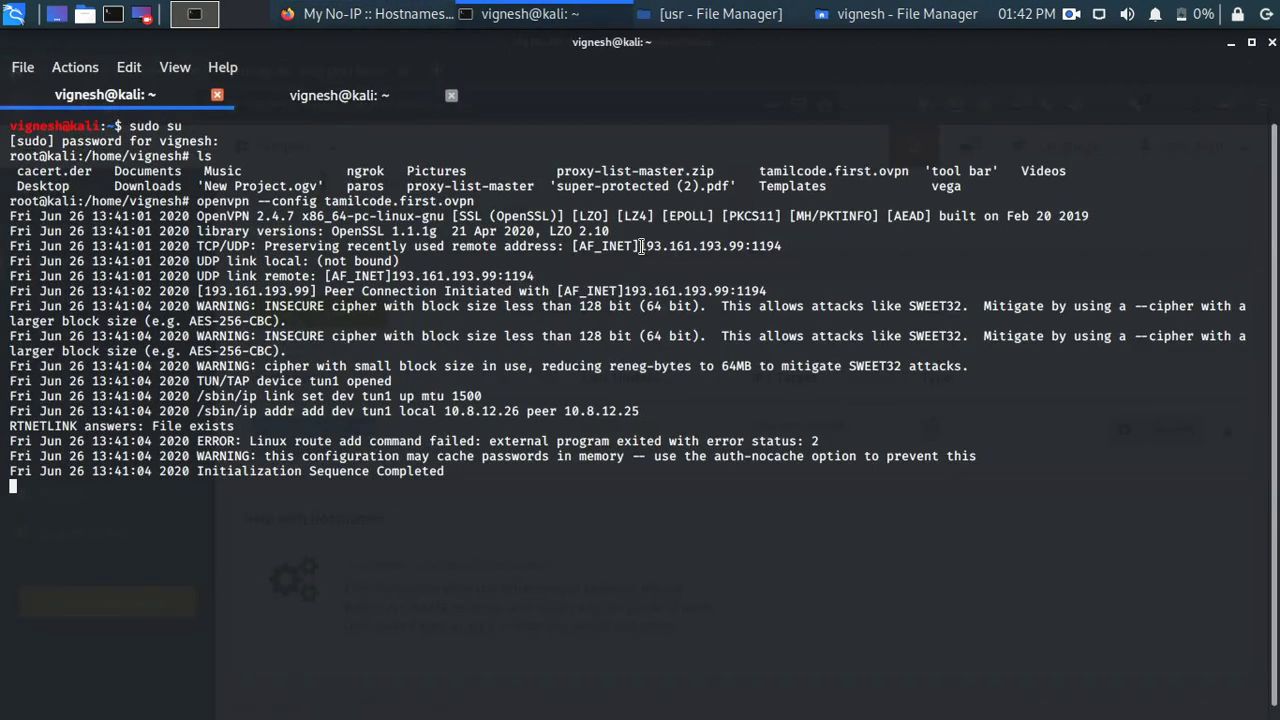
drag(637, 246, 744, 242)
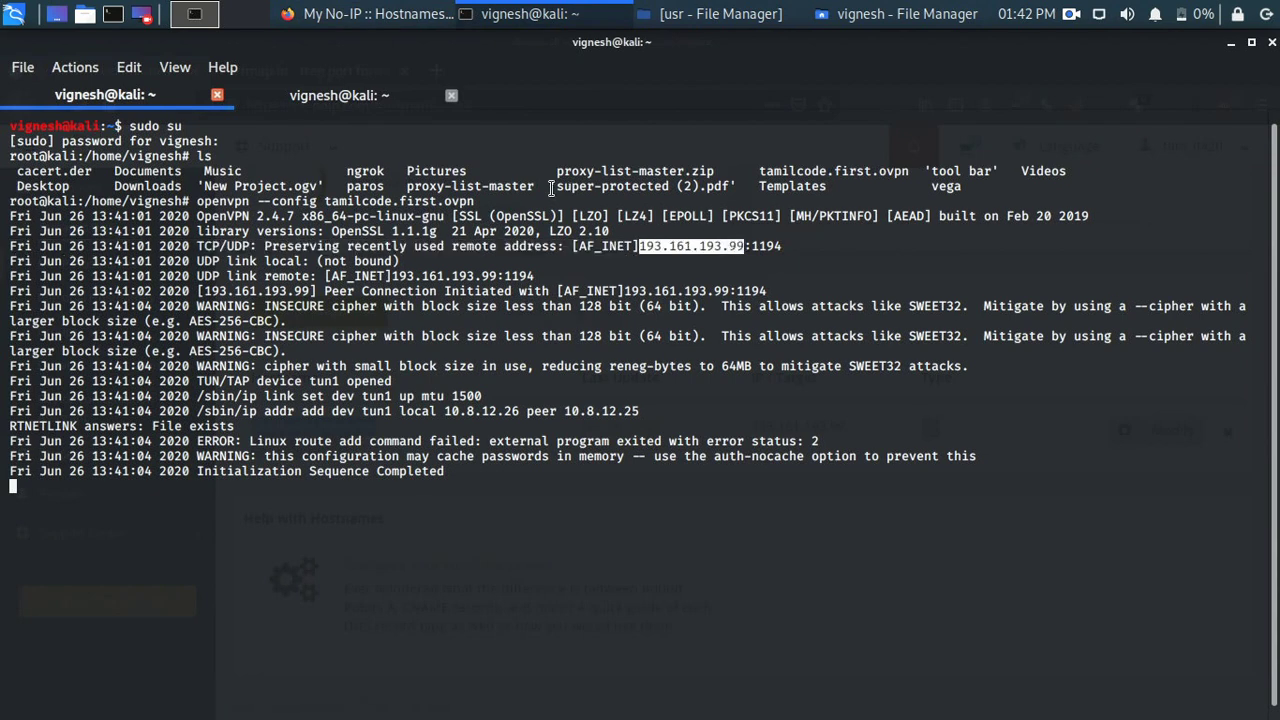
click(302, 98)
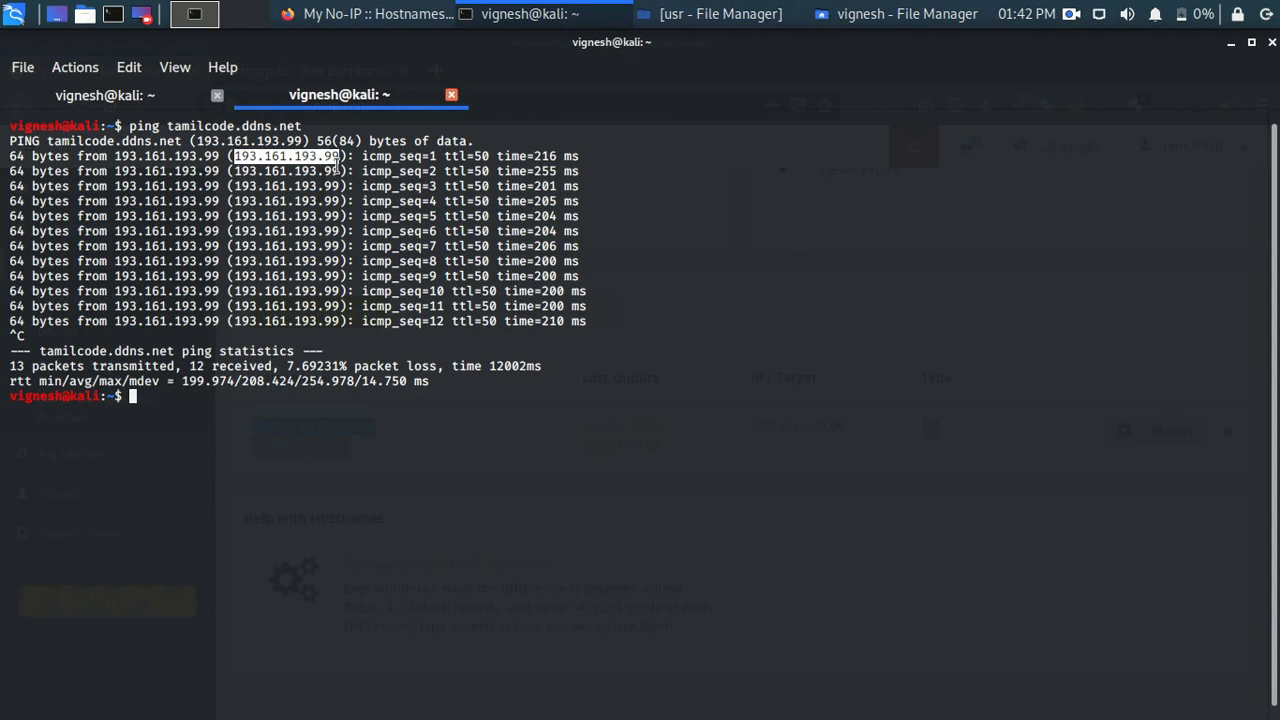
Minimize the terminal and the other open windows to clear the desktop
click(1231, 44)
click(1232, 46)
click(1232, 48)
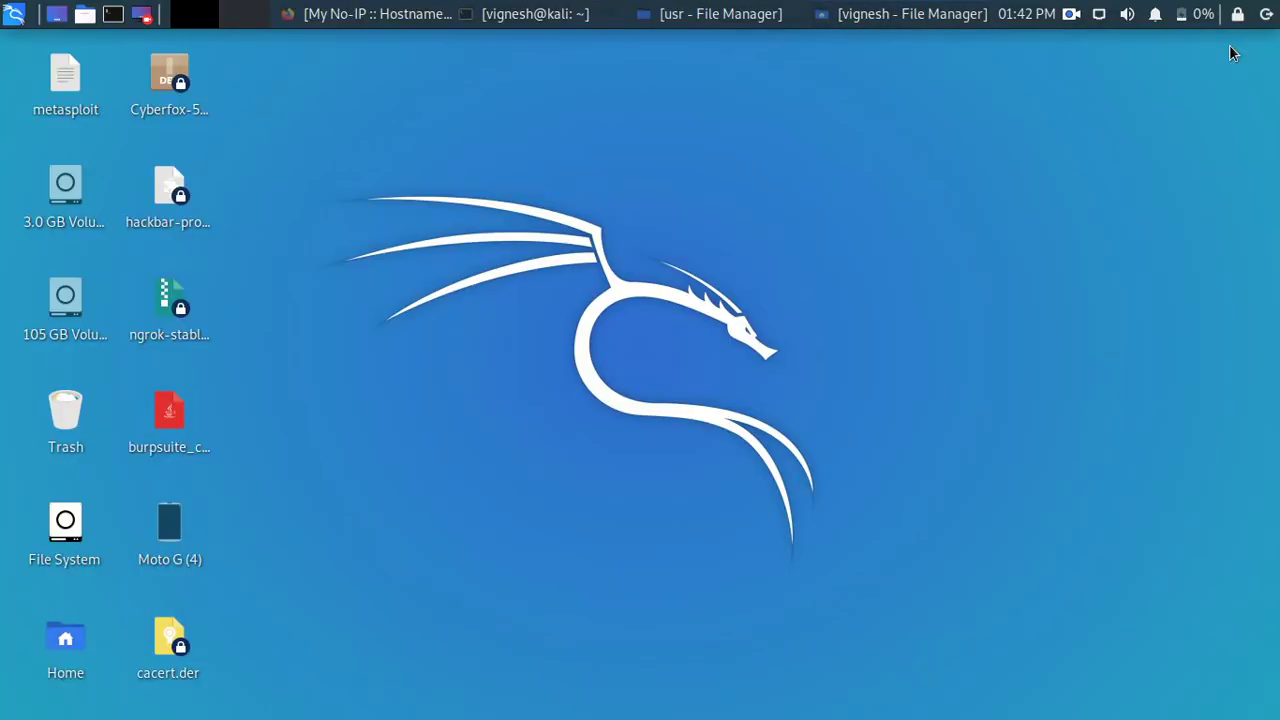
click(1071, 14)
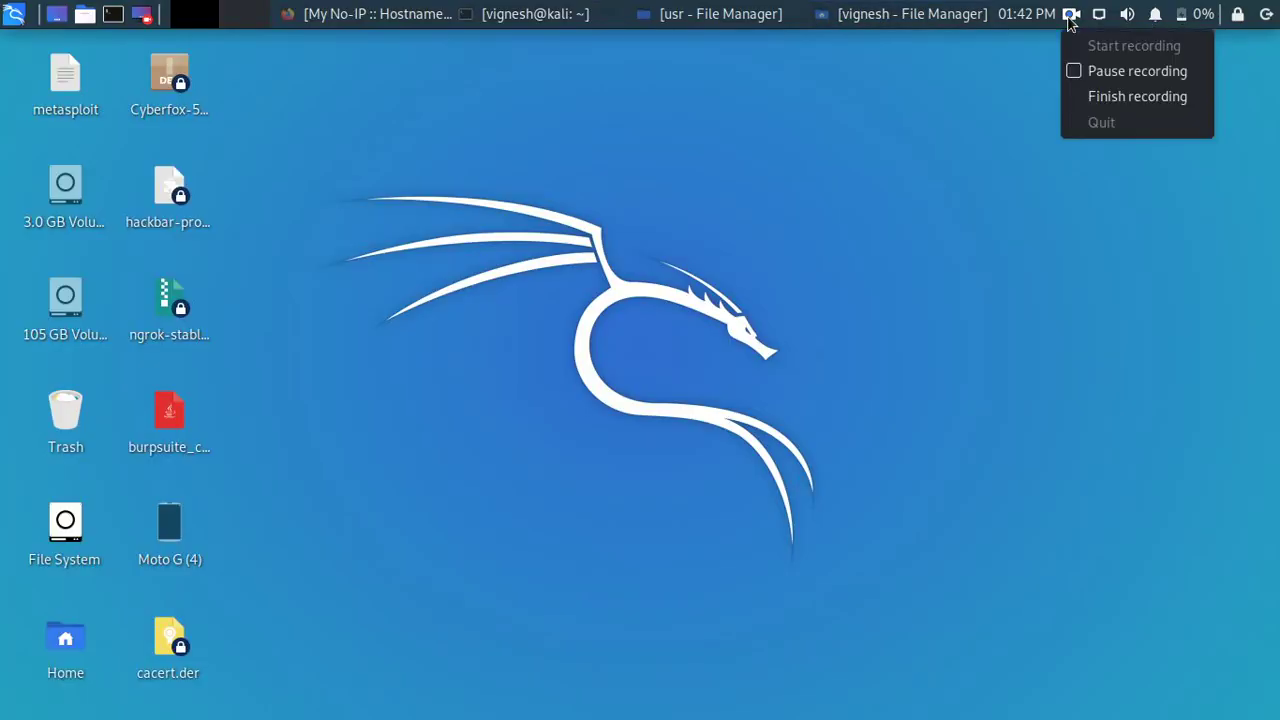